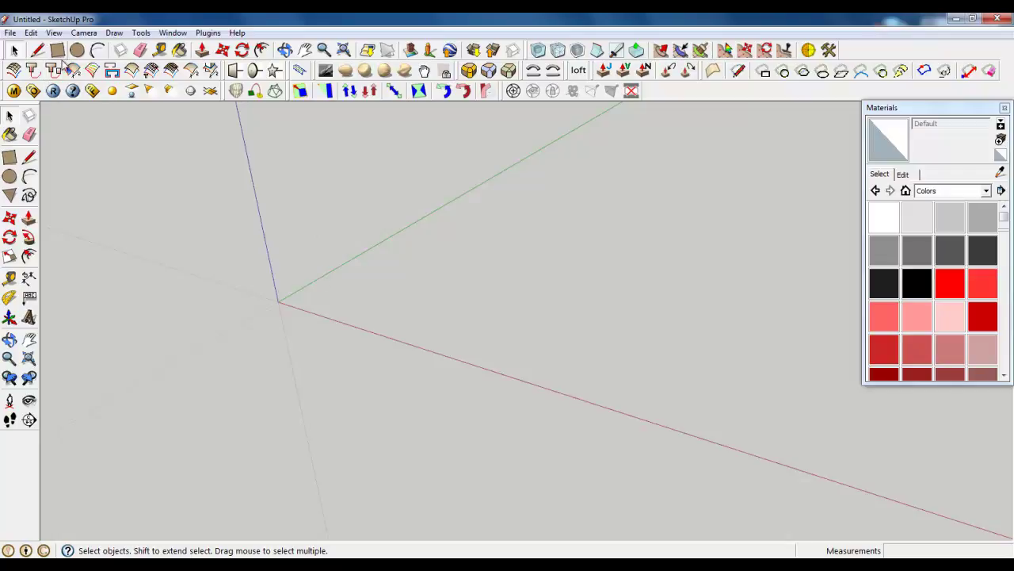
Step: Draw a large rectangle on the ground plane, starting at the origin and extending along the red and green axes
{"action": "left_click", "coordinate": [57, 50]}
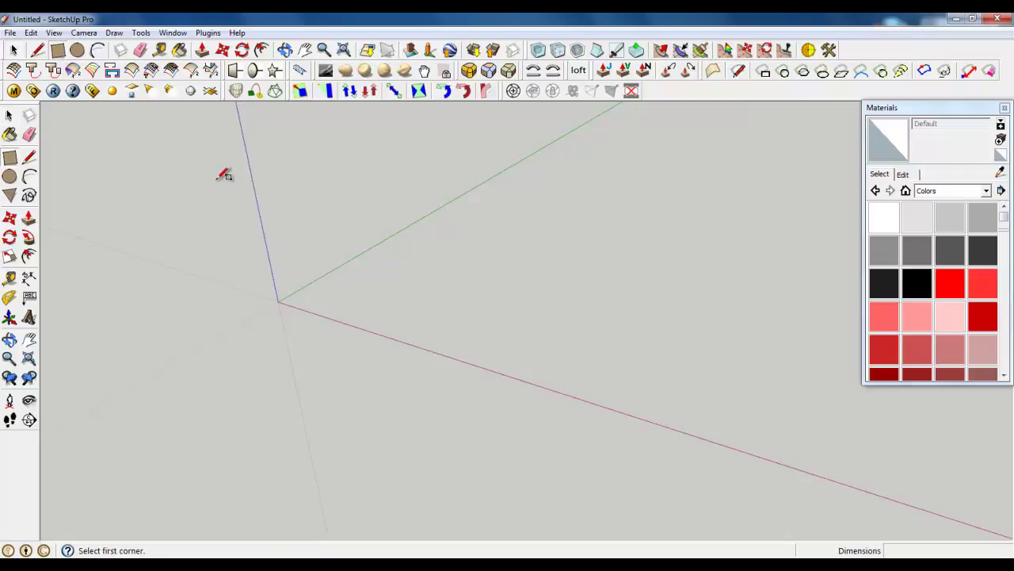
{"action": "left_click", "coordinate": [279, 301]}
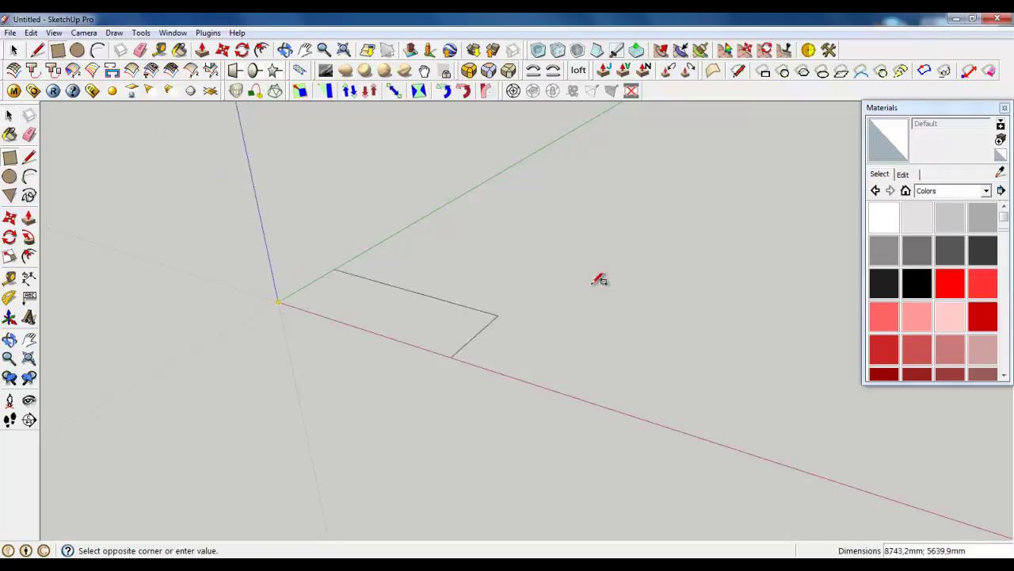
{"action": "left_click", "coordinate": [790, 215]}
{"action": "middle_click_drag", "start_coordinate": [484, 280], "coordinate": [538, 329]}
{"action": "scroll", "coordinate": [537, 329], "scroll_direction": "down", "scroll_amount": 2}
{"action": "scroll", "coordinate": [559, 249], "scroll_direction": "up", "scroll_amount": 3}
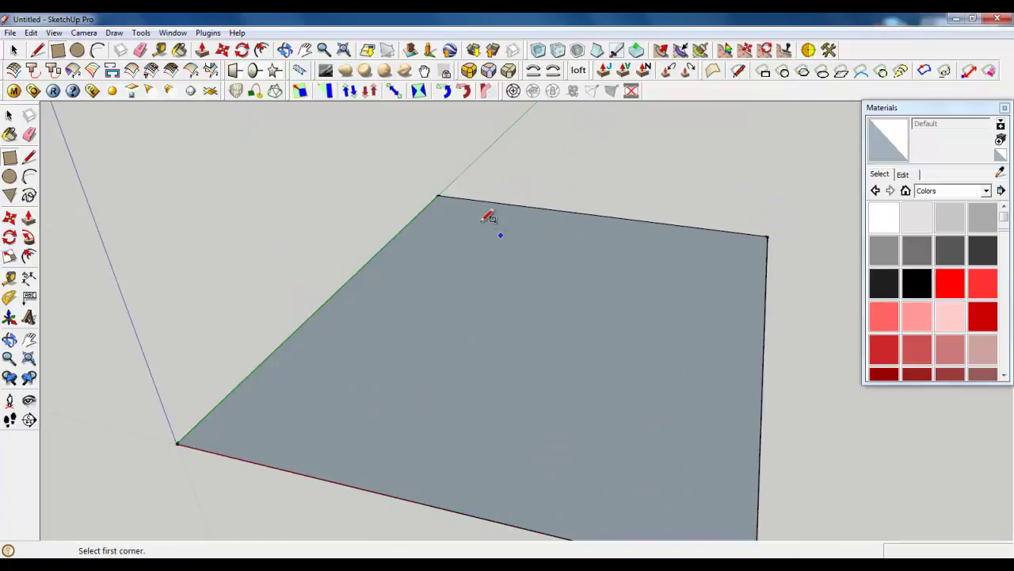
{"action": "scroll", "coordinate": [483, 221], "scroll_direction": "down", "scroll_amount": 2}
Step: Select the rectangle's face and import the Apartment Plan image from the Additional files folder as a texture
{"action": "left_click", "coordinate": [13, 50]}
{"action": "left_click", "coordinate": [605, 341]}
{"action": "scroll", "coordinate": [650, 344], "scroll_direction": "up", "scroll_amount": 3}
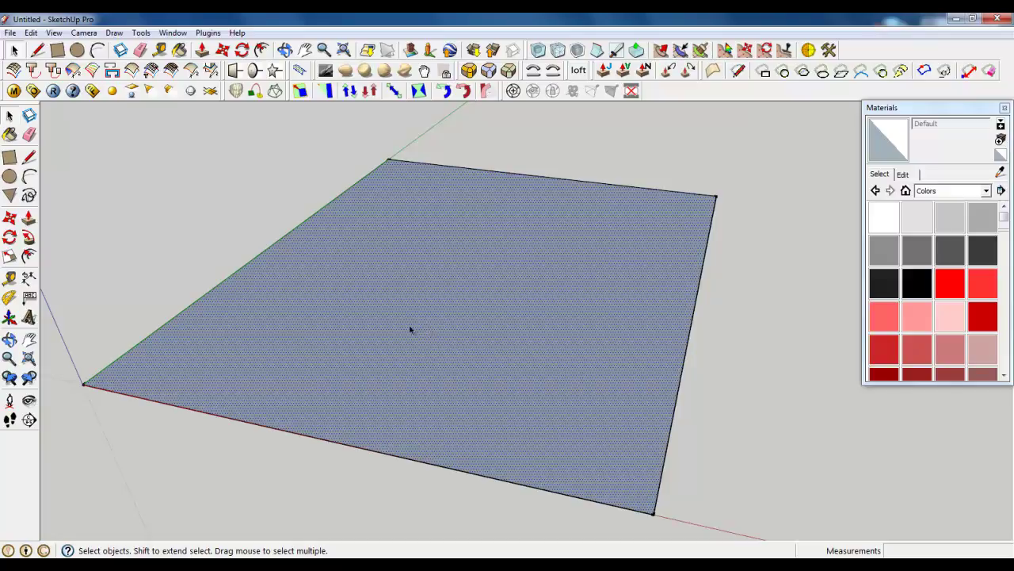
{"action": "scroll", "coordinate": [552, 398], "scroll_direction": "down", "scroll_amount": 3}
{"action": "middle_click_drag", "start_coordinate": [552, 398], "coordinate": [475, 353]}
{"action": "scroll", "coordinate": [476, 353], "scroll_direction": "up", "scroll_amount": 3}
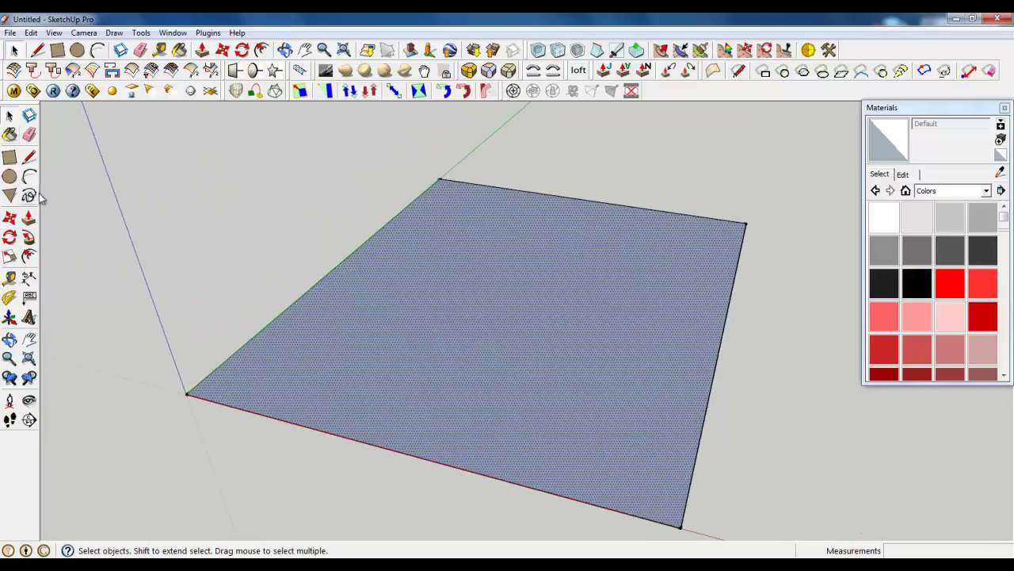
{"action": "left_click", "coordinate": [11, 32]}
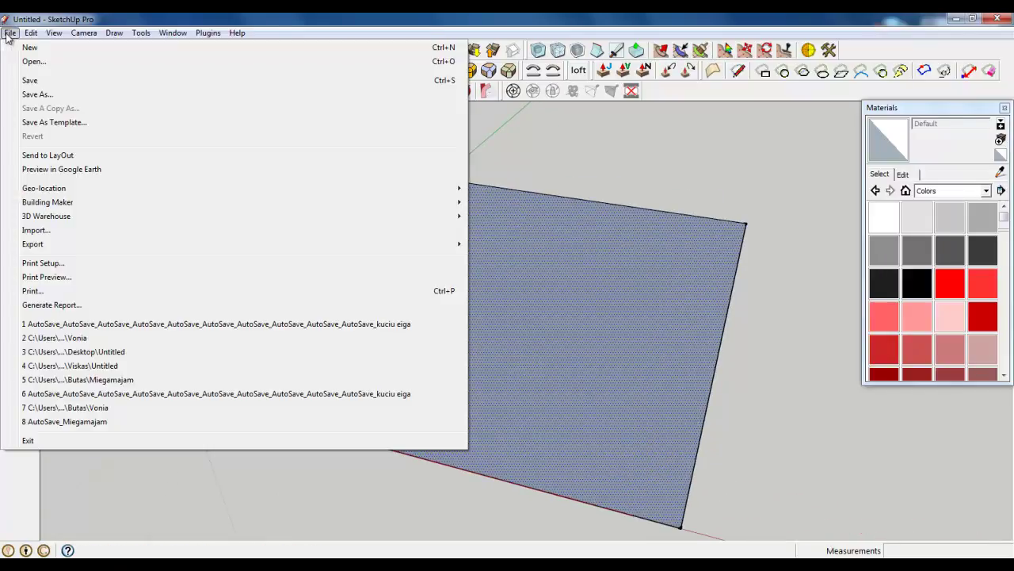
{"action": "left_click", "coordinate": [50, 231]}
{"action": "left_click", "coordinate": [376, 242]}
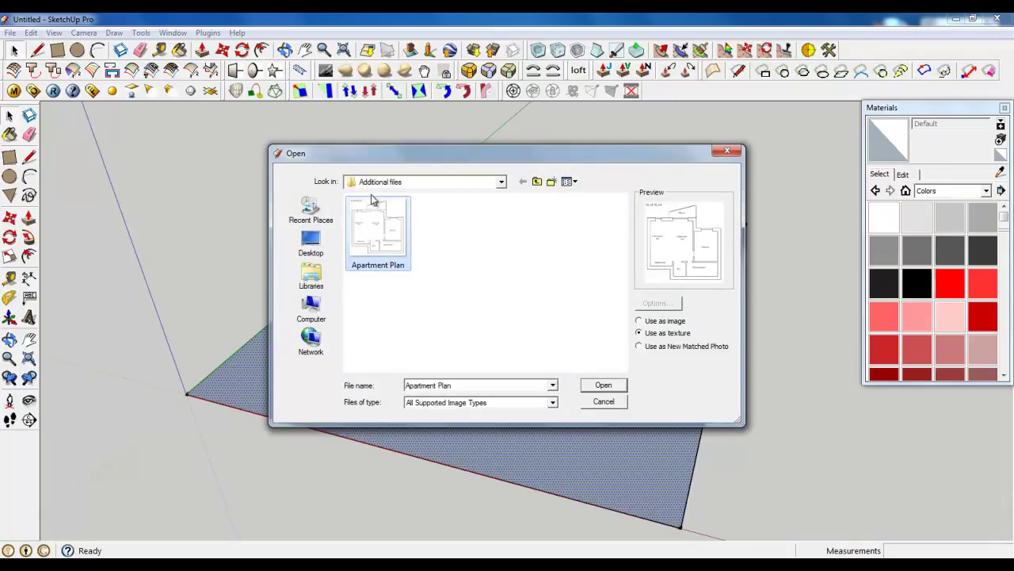
{"action": "left_click", "coordinate": [620, 388]}
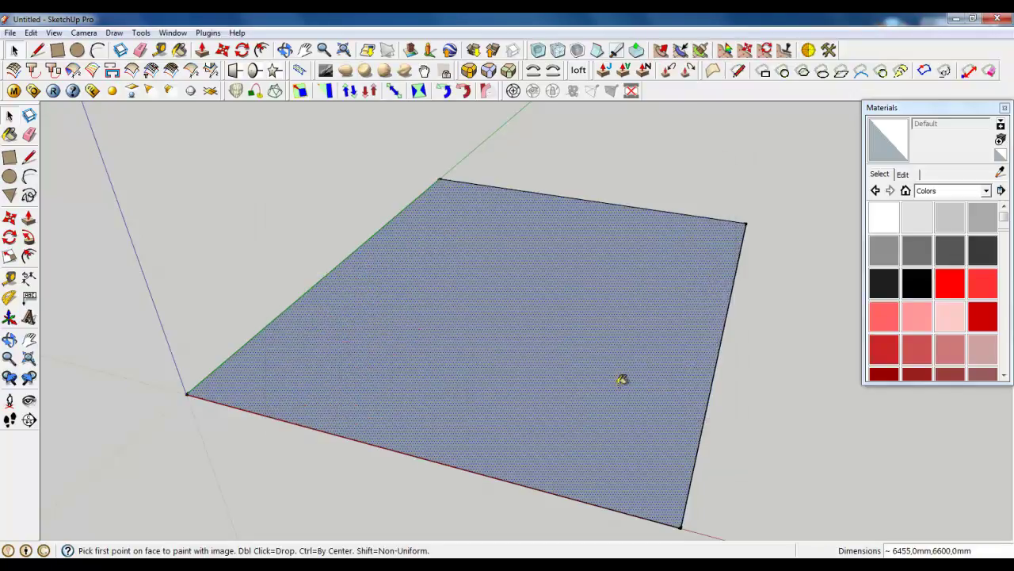
Step: Place the imported plan image on the rectangle near the origin, scaled to about 14 m high
{"action": "left_click", "coordinate": [259, 393]}
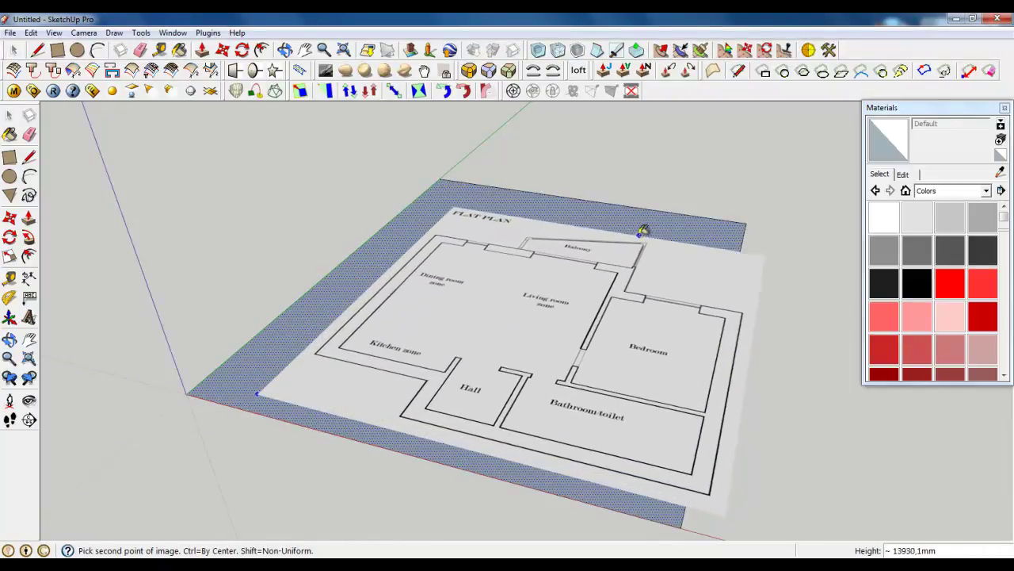
{"action": "left_click", "coordinate": [657, 227]}
{"action": "middle_click_drag", "start_coordinate": [657, 226], "coordinate": [489, 275]}
{"action": "scroll", "coordinate": [473, 279], "scroll_direction": "down", "scroll_amount": 5}
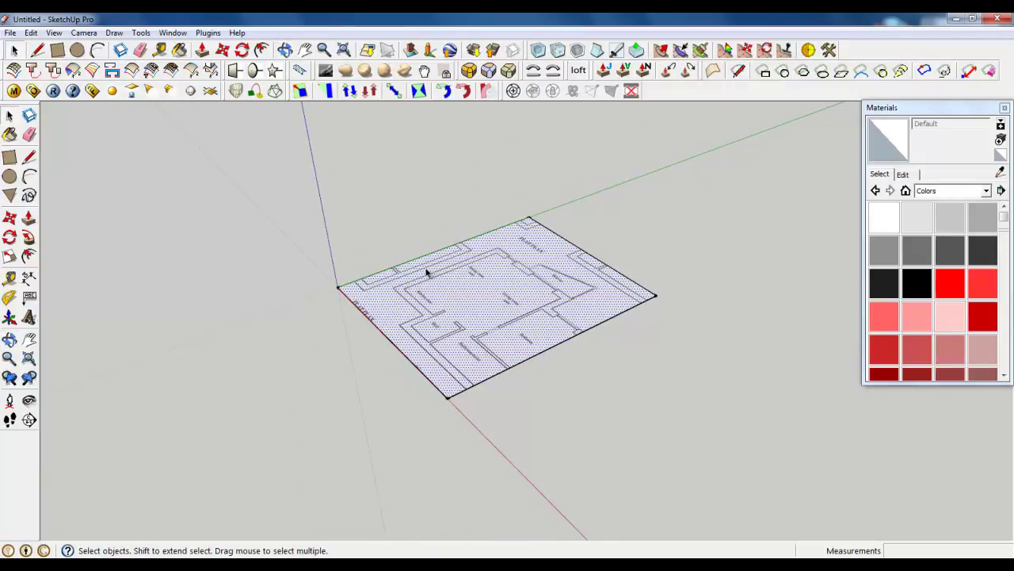
Step: Draw a 7500 mm reference line parallel to the green axis, beside the outer wall of the kitchen and dining zones
{"action": "scroll", "coordinate": [428, 271], "scroll_direction": "up", "scroll_amount": 6}
{"action": "middle_click_drag", "start_coordinate": [611, 198], "coordinate": [544, 303]}
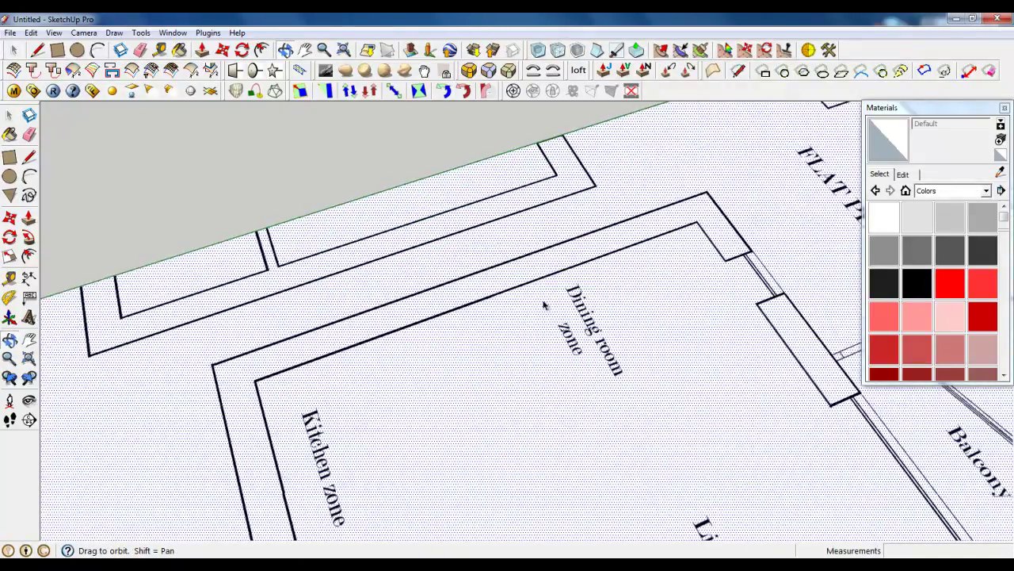
{"action": "scroll", "coordinate": [607, 298], "scroll_direction": "down", "scroll_amount": 3}
{"action": "middle_click_drag", "start_coordinate": [607, 298], "coordinate": [563, 303]}
{"action": "scroll", "coordinate": [564, 303], "scroll_direction": "up", "scroll_amount": 3}
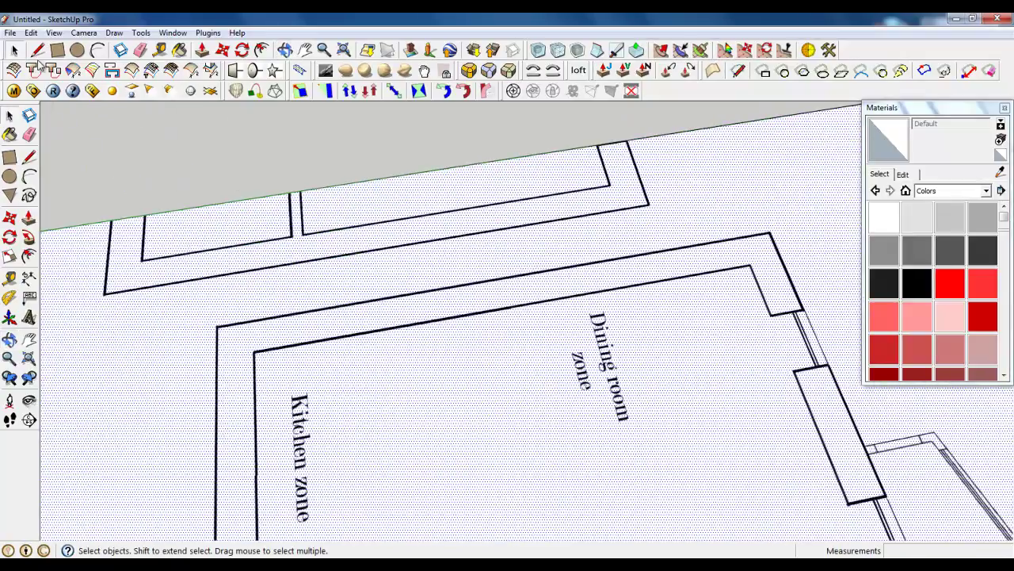
{"action": "left_click", "coordinate": [37, 50]}
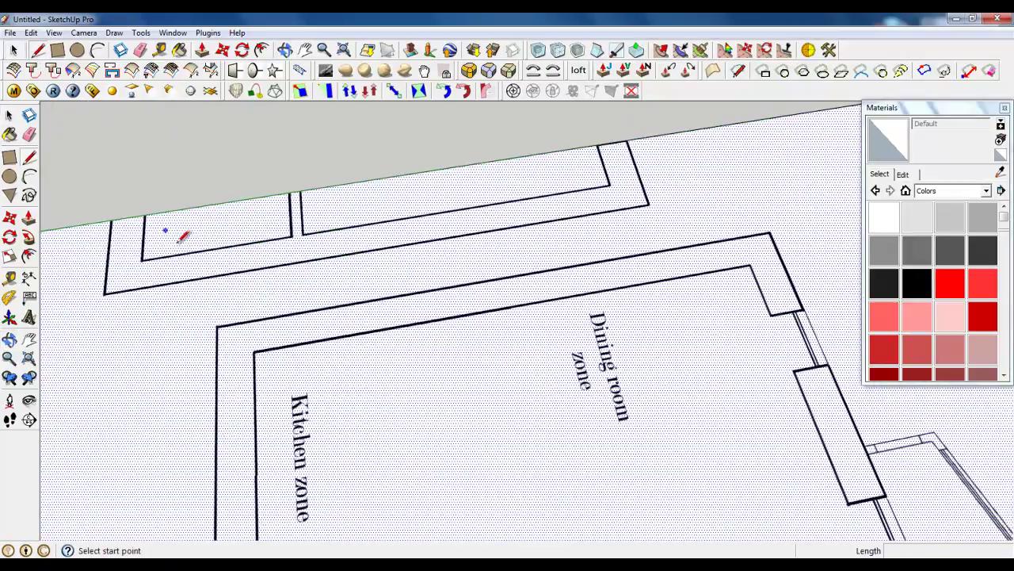
{"action": "left_click", "coordinate": [217, 325]}
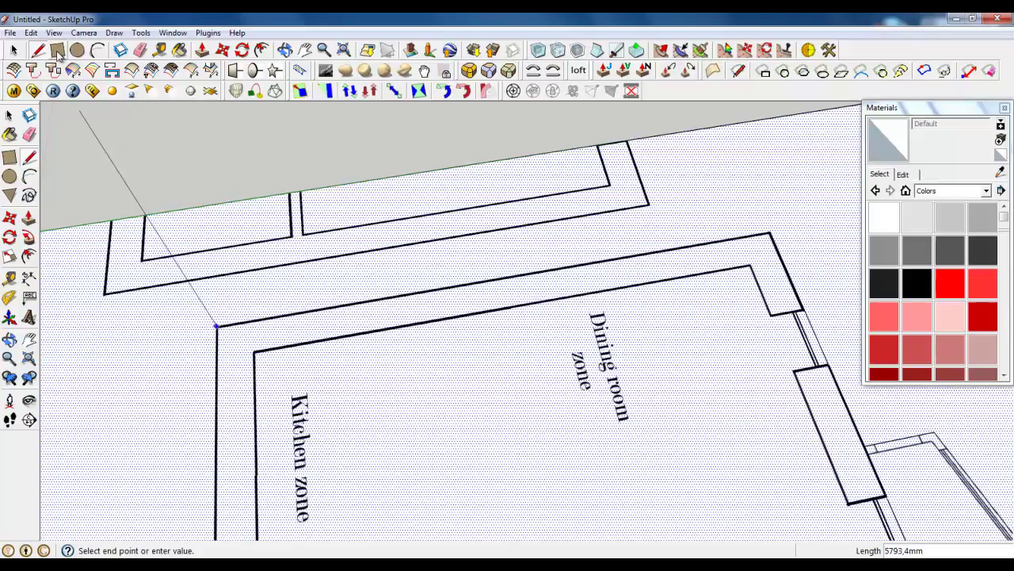
{"action": "key", "text": "Escape"}
{"action": "left_click", "coordinate": [217, 313]}
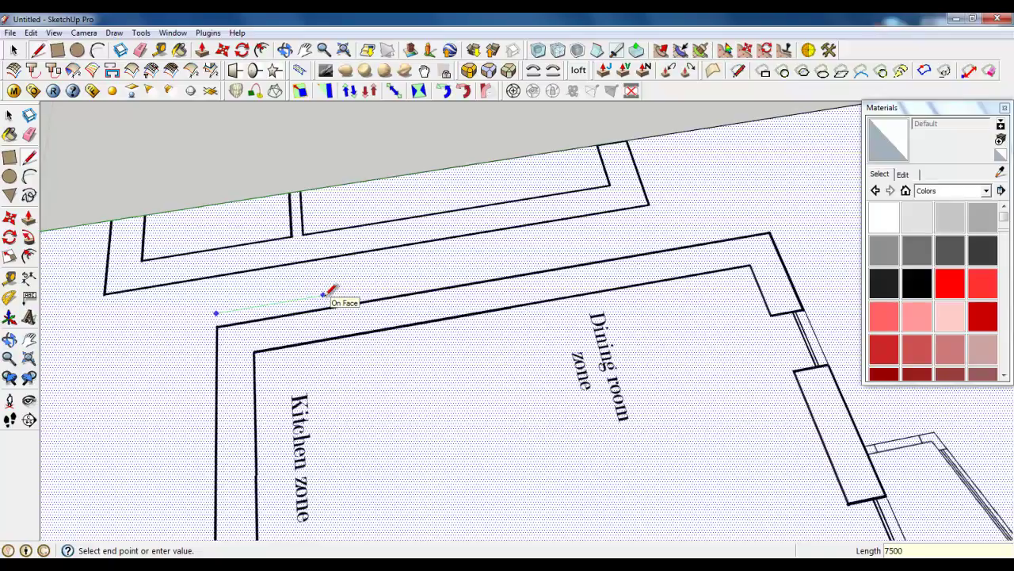
{"action": "key", "text": "Return"}
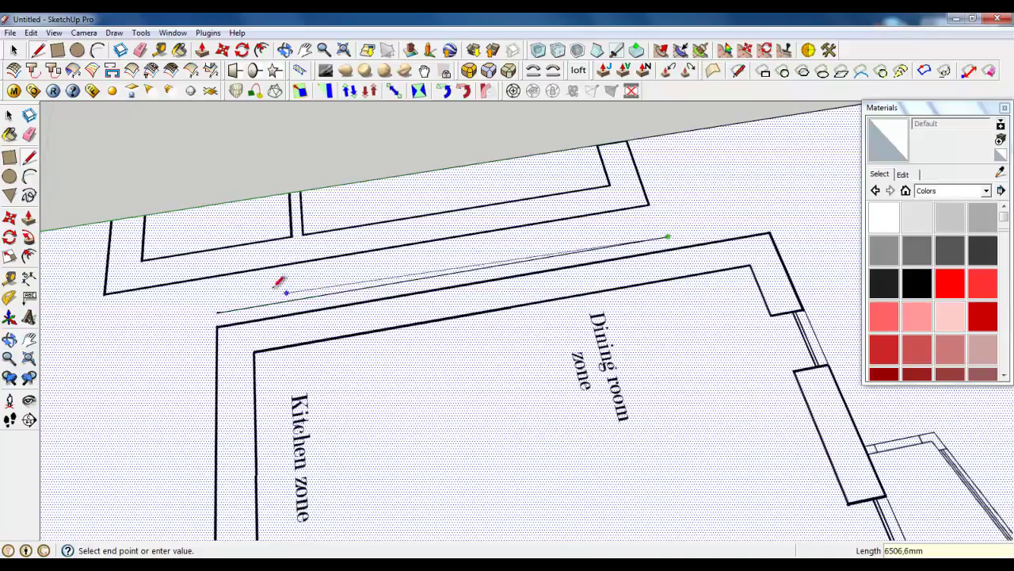
{"action": "left_click", "coordinate": [14, 50]}
Step: Start repositioning the plan texture on the rectangle's face
{"action": "middle_click_drag", "start_coordinate": [362, 423], "coordinate": [521, 312]}
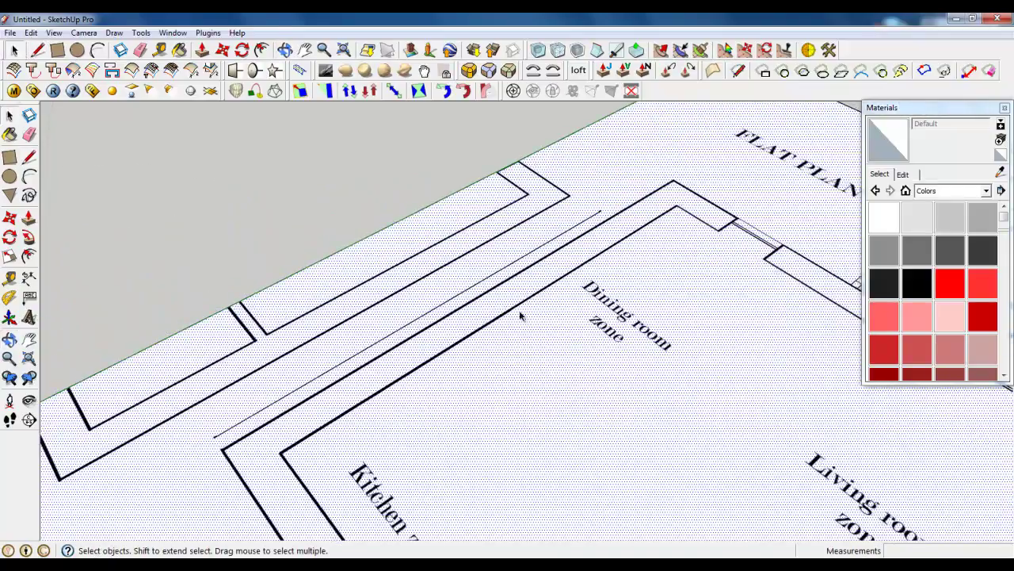
{"action": "scroll", "coordinate": [441, 270], "scroll_direction": "down", "scroll_amount": 4}
{"action": "middle_click_drag", "start_coordinate": [441, 271], "coordinate": [491, 279]}
{"action": "scroll", "coordinate": [491, 283], "scroll_direction": "up", "scroll_amount": 2}
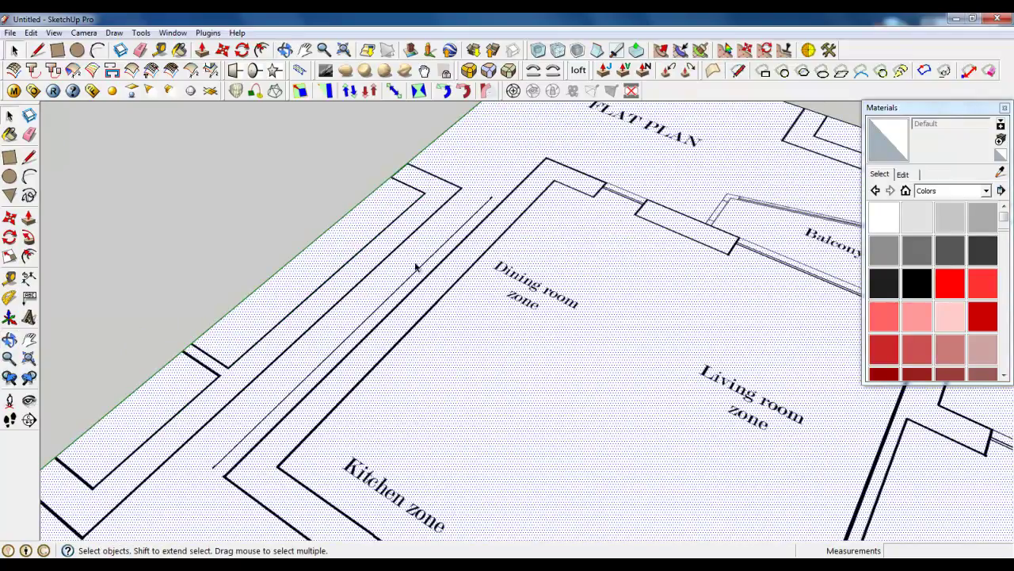
{"action": "scroll", "coordinate": [476, 288], "scroll_direction": "down", "scroll_amount": 4}
{"action": "scroll", "coordinate": [476, 256], "scroll_direction": "up", "scroll_amount": 2}
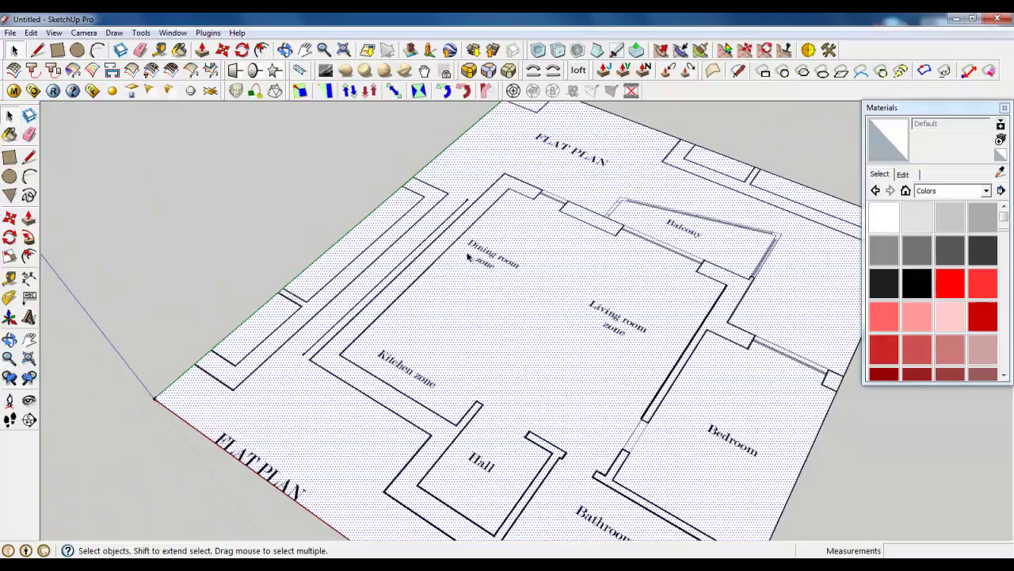
{"action": "right_click", "coordinate": [469, 255]}
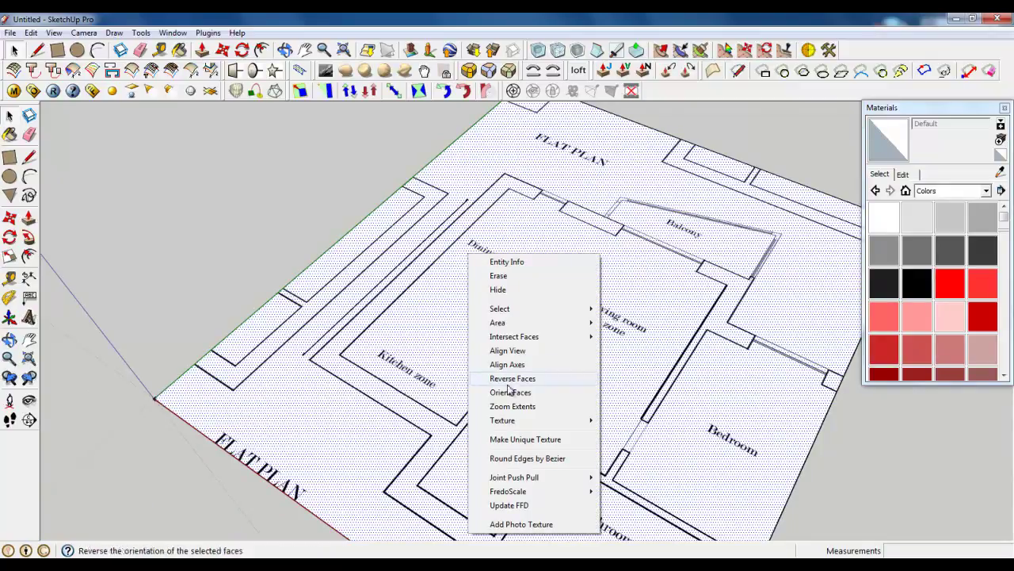
{"action": "mouse_move", "coordinate": [520, 422]}
{"action": "left_click", "coordinate": [656, 421]}
{"action": "scroll", "coordinate": [382, 254], "scroll_direction": "down", "scroll_amount": 4}
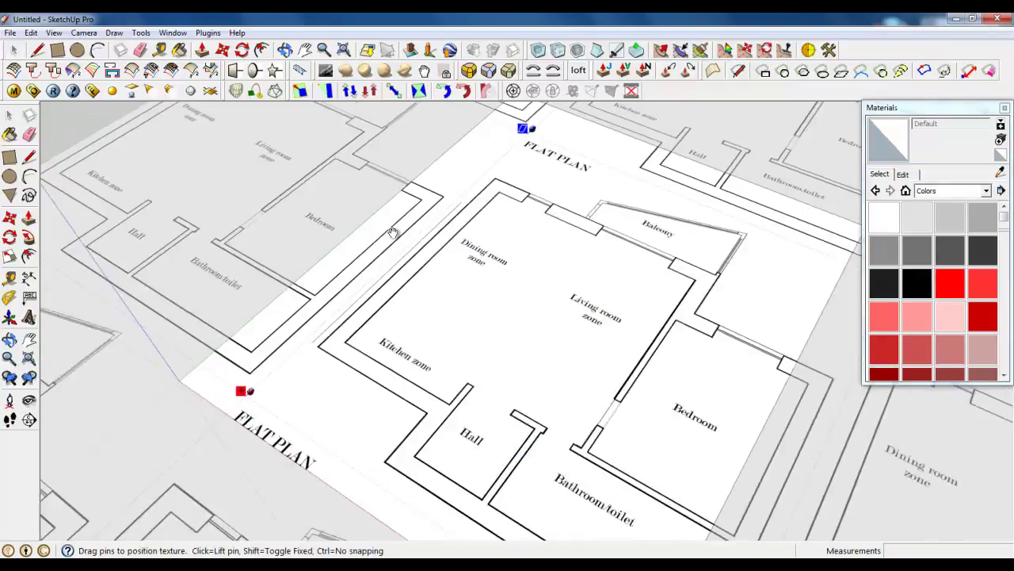
Step: Scale the plan texture down so the kitchen and dining zones' outer wall approaches the reference line's length
{"action": "scroll", "coordinate": [559, 481], "scroll_direction": "up", "scroll_amount": 3}
{"action": "left_click_drag", "start_coordinate": [563, 491], "coordinate": [479, 448]}
{"action": "scroll", "coordinate": [355, 205], "scroll_direction": "up", "scroll_amount": 6}
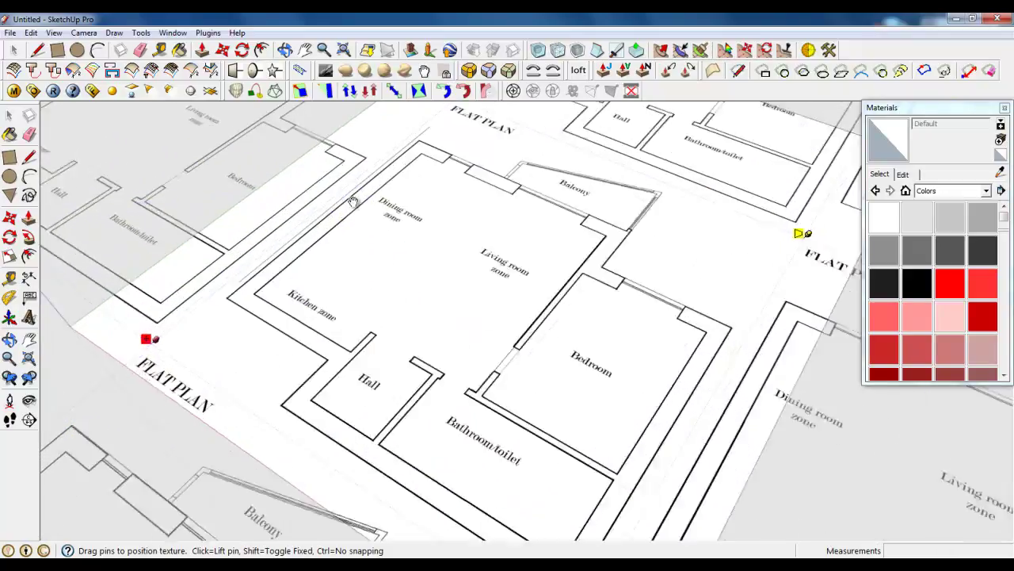
{"action": "scroll", "coordinate": [362, 206], "scroll_direction": "down", "scroll_amount": 2}
{"action": "middle_click_drag", "start_coordinate": [363, 206], "coordinate": [372, 281], "text": "shift"}
{"action": "scroll", "coordinate": [363, 238], "scroll_direction": "up", "scroll_amount": 2}
{"action": "middle_click_drag", "start_coordinate": [365, 370], "coordinate": [380, 341], "text": "shift"}
{"action": "scroll", "coordinate": [324, 208], "scroll_direction": "down", "scroll_amount": 2}
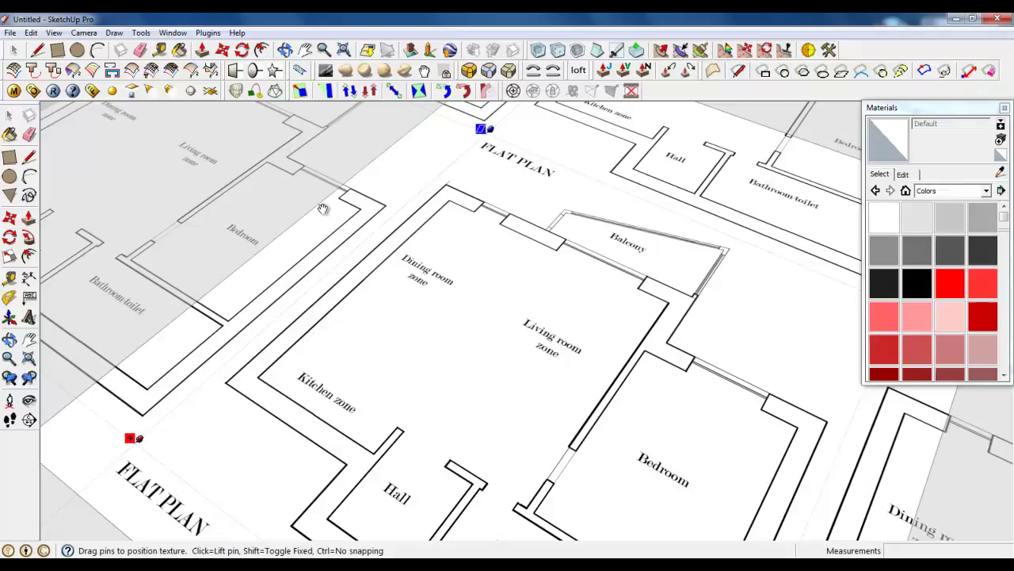
Step: Fine-tune the texture's scale with the green pin to match the outer wall to the reference line
{"action": "scroll", "coordinate": [383, 209], "scroll_direction": "down", "scroll_amount": 3}
{"action": "scroll", "coordinate": [500, 461], "scroll_direction": "up", "scroll_amount": 1}
{"action": "scroll", "coordinate": [500, 462], "scroll_direction": "up", "scroll_amount": 2}
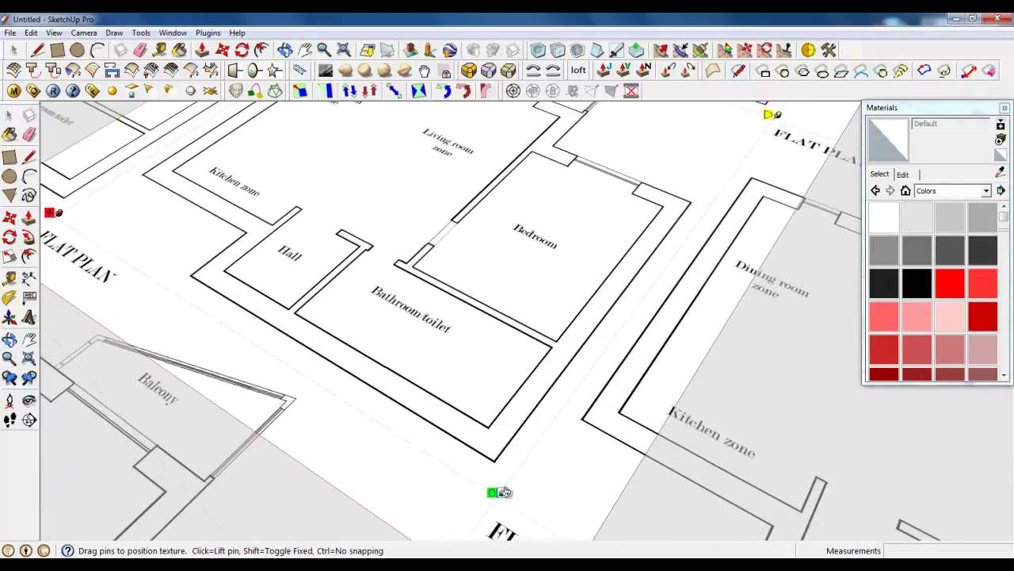
{"action": "left_click_drag", "start_coordinate": [503, 491], "coordinate": [509, 497]}
{"action": "scroll", "coordinate": [528, 516], "scroll_direction": "down", "scroll_amount": 3}
{"action": "scroll", "coordinate": [373, 131], "scroll_direction": "up", "scroll_amount": 2}
{"action": "scroll", "coordinate": [409, 218], "scroll_direction": "up", "scroll_amount": 3}
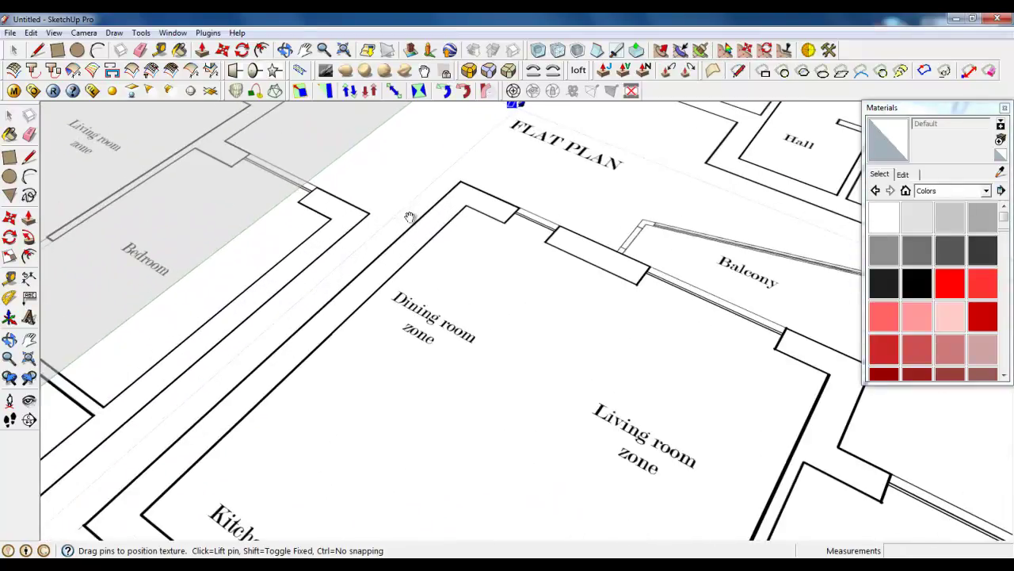
Step: Shift the texture slightly to line up the outer wall with the reference line, and apply the texture position
{"action": "mouse_move", "coordinate": [393, 294]}
{"action": "left_mouse_down"}
{"action": "mouse_move", "coordinate": [401, 296]}
{"action": "mouse_move", "coordinate": [390, 289]}
{"action": "left_mouse_up"}
{"action": "middle_click_drag", "start_coordinate": [390, 289], "coordinate": [390, 295]}
{"action": "right_click", "coordinate": [413, 207]}
{"action": "left_click", "coordinate": [428, 213]}
Step: Delete the reference line beside the outer wall
{"action": "scroll", "coordinate": [344, 235], "scroll_direction": "down", "scroll_amount": 6}
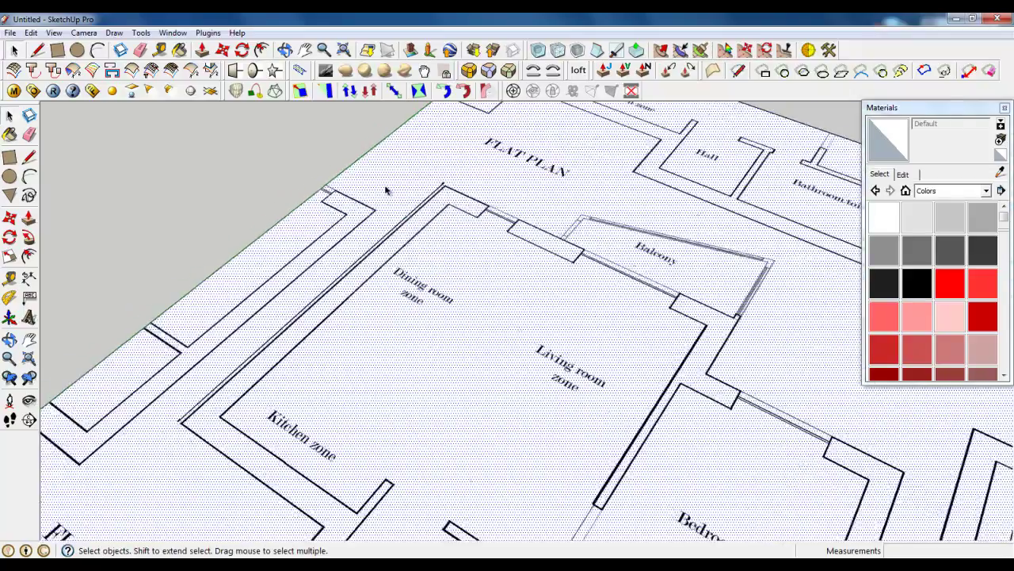
{"action": "left_click", "coordinate": [352, 254]}
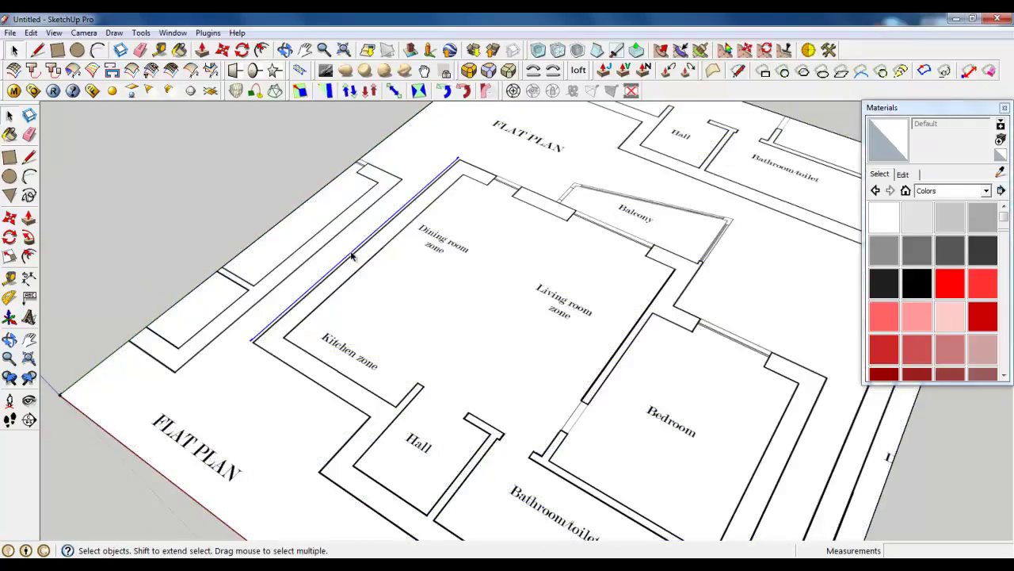
{"action": "key", "text": "Delete"}
Step: Move the face edge beside the kitchen and dining zones inward about 1960 mm along the red axis, close to the outer wall
{"action": "left_click", "coordinate": [223, 50]}
{"action": "scroll", "coordinate": [367, 345], "scroll_direction": "down", "scroll_amount": 3}
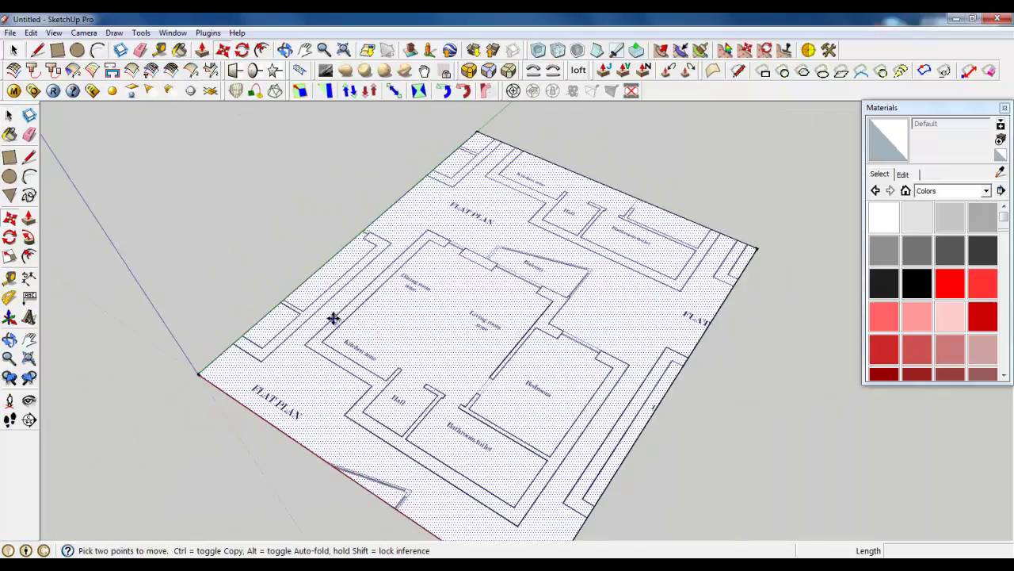
{"action": "middle_click_drag", "start_coordinate": [336, 321], "coordinate": [453, 306]}
{"action": "scroll", "coordinate": [340, 422], "scroll_direction": "up", "scroll_amount": 3}
{"action": "left_click", "coordinate": [268, 350]}
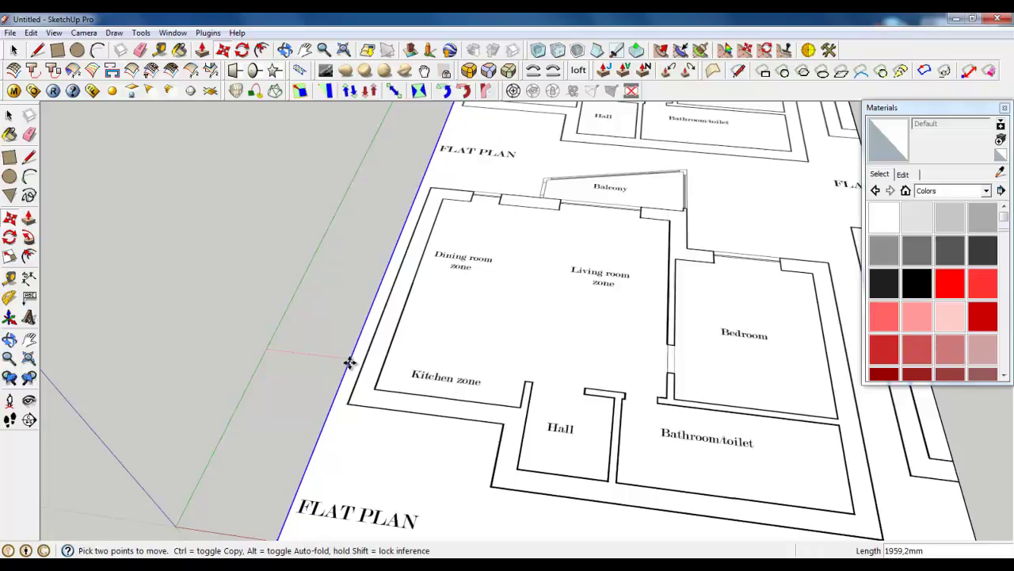
{"action": "left_click", "coordinate": [346, 365]}
Step: Move the face edge below the hall and bathroom inward about 1290 mm, cropping off the repeated balcony
{"action": "scroll", "coordinate": [347, 365], "scroll_direction": "down", "scroll_amount": 2}
{"action": "middle_click_drag", "start_coordinate": [387, 394], "coordinate": [475, 382]}
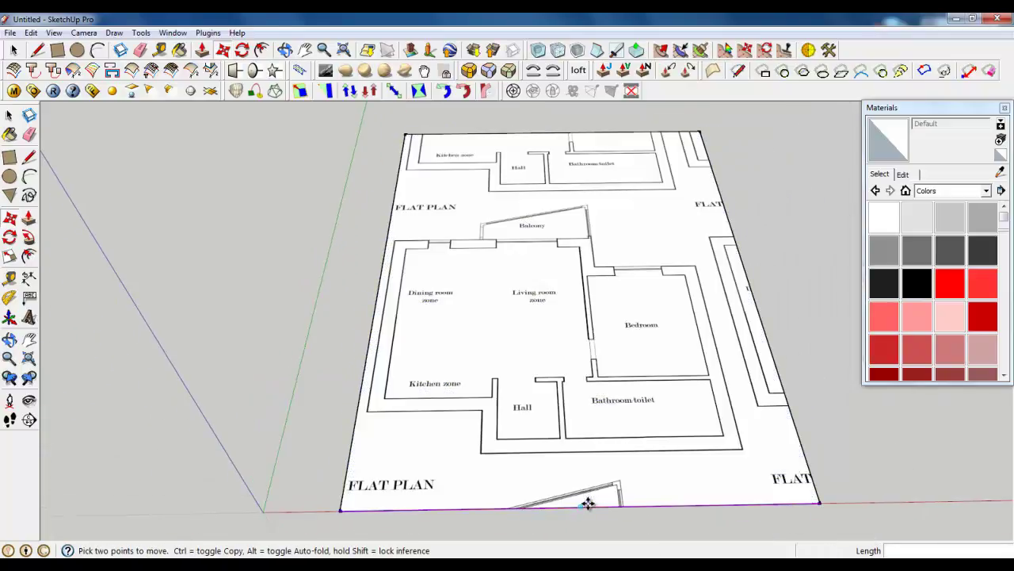
{"action": "left_click", "coordinate": [588, 502]}
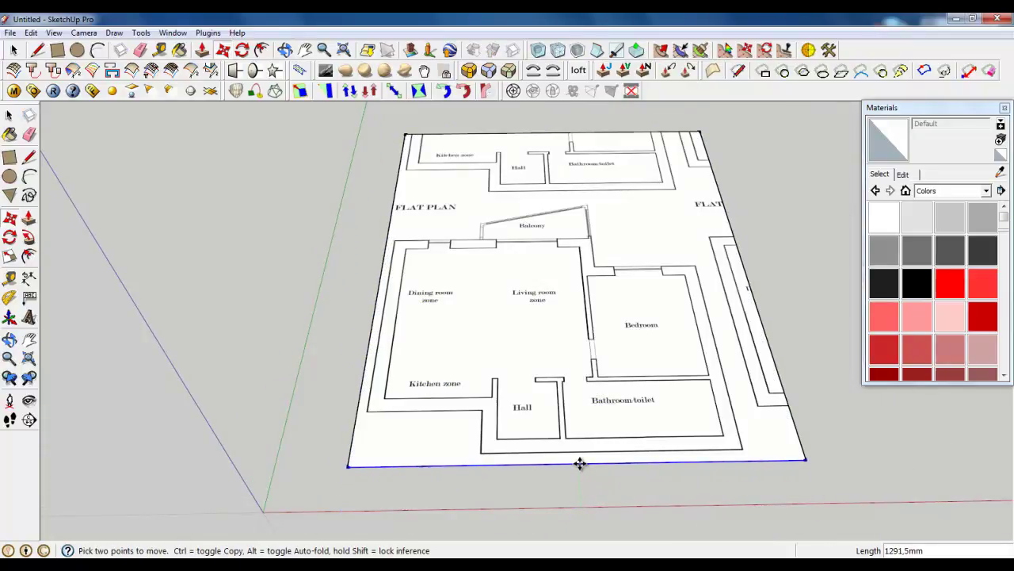
{"action": "left_click", "coordinate": [580, 461]}
Step: Move the face edge beside the bedroom inward to crop off the repeated plan next to it
{"action": "scroll", "coordinate": [757, 398], "scroll_direction": "up", "scroll_amount": 2}
{"action": "scroll", "coordinate": [766, 397], "scroll_direction": "up", "scroll_amount": 1}
{"action": "left_click", "coordinate": [788, 381]}
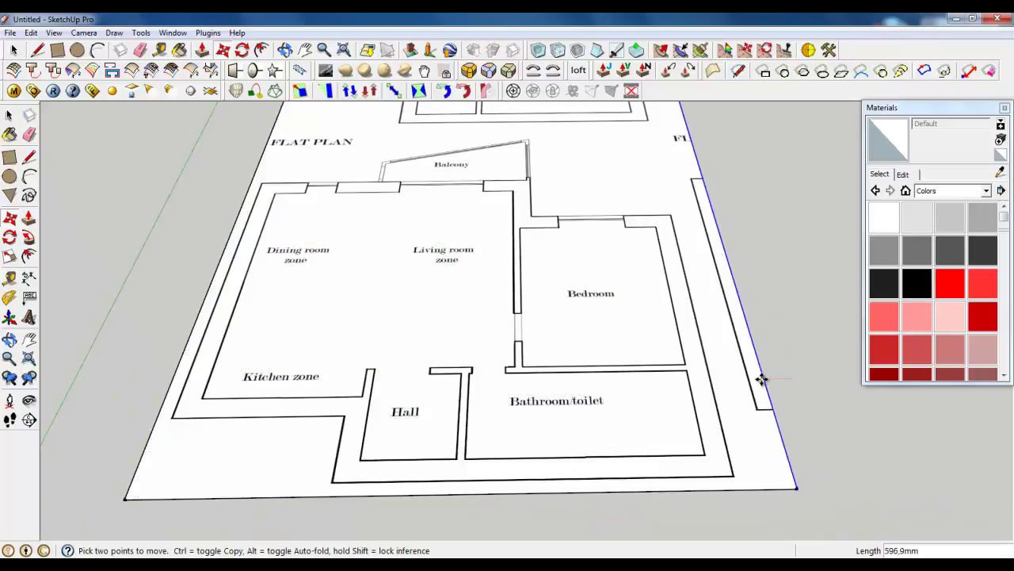
{"action": "left_click", "coordinate": [726, 380]}
Step: Move the far face edge inward to just beyond the FLAT PLAN title, cropping off the repeated plan
{"action": "scroll", "coordinate": [555, 520], "scroll_direction": "down", "scroll_amount": 1}
{"action": "scroll", "coordinate": [549, 517], "scroll_direction": "down", "scroll_amount": 5}
{"action": "left_click", "coordinate": [523, 261]}
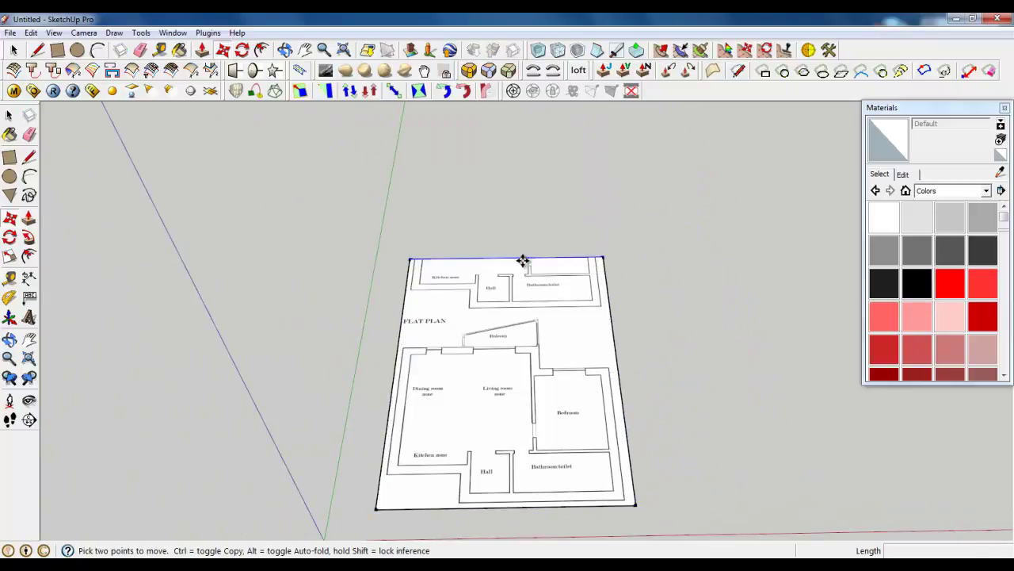
{"action": "left_click", "coordinate": [527, 313]}
{"action": "scroll", "coordinate": [519, 309], "scroll_direction": "down", "scroll_amount": 4}
{"action": "middle_click_drag", "start_coordinate": [519, 306], "coordinate": [435, 373]}
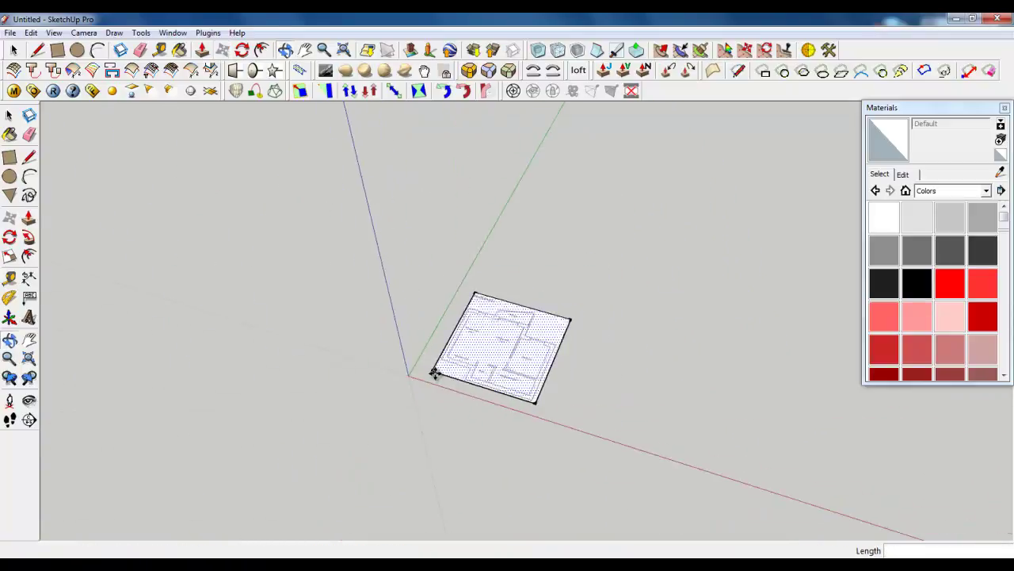
{"action": "scroll", "coordinate": [522, 383], "scroll_direction": "up", "scroll_amount": 4}
{"action": "scroll", "coordinate": [515, 382], "scroll_direction": "down", "scroll_amount": 3}
{"action": "middle_click_drag", "start_coordinate": [525, 358], "coordinate": [544, 351]}
{"action": "scroll", "coordinate": [475, 324], "scroll_direction": "up", "scroll_amount": 5}
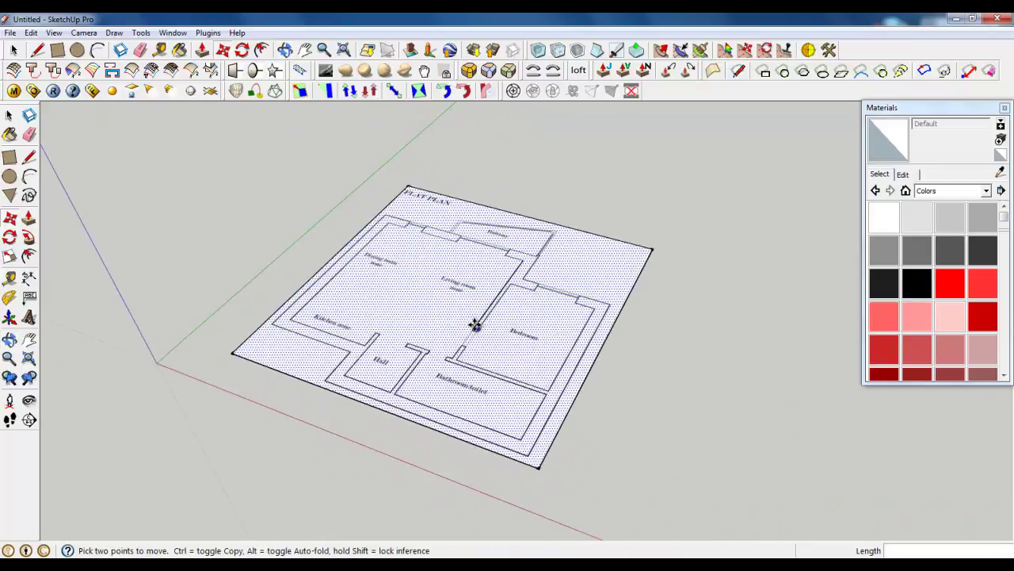
Step: Examine the wall layout across the cropped floor plan, from the hall and bathroom to the balcony
{"action": "left_click", "coordinate": [37, 49]}
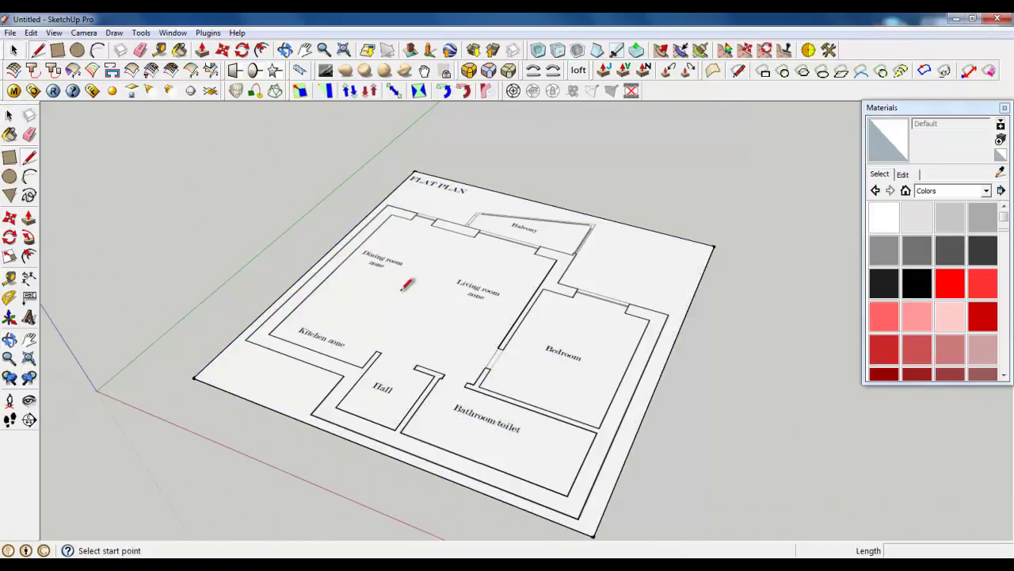
{"action": "scroll", "coordinate": [476, 340], "scroll_direction": "down", "scroll_amount": 3}
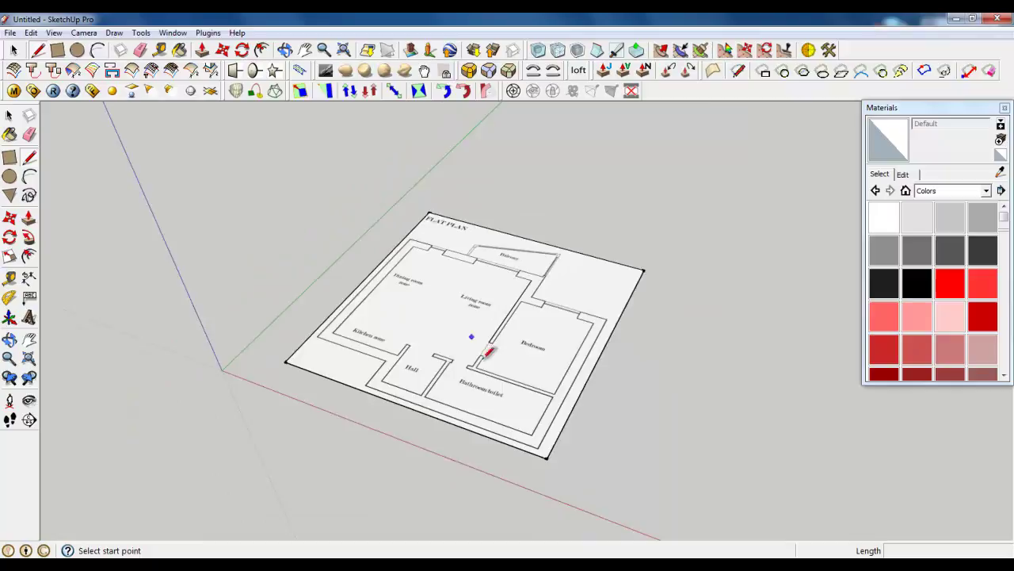
{"action": "scroll", "coordinate": [445, 359], "scroll_direction": "up", "scroll_amount": 3}
{"action": "scroll", "coordinate": [340, 319], "scroll_direction": "up", "scroll_amount": 2}
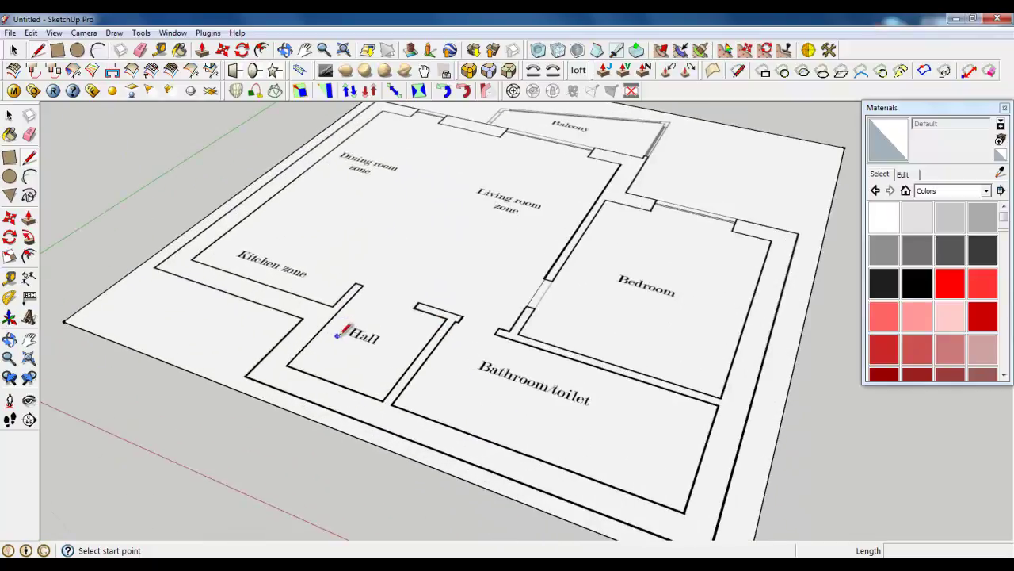
{"action": "scroll", "coordinate": [344, 335], "scroll_direction": "down", "scroll_amount": 2}
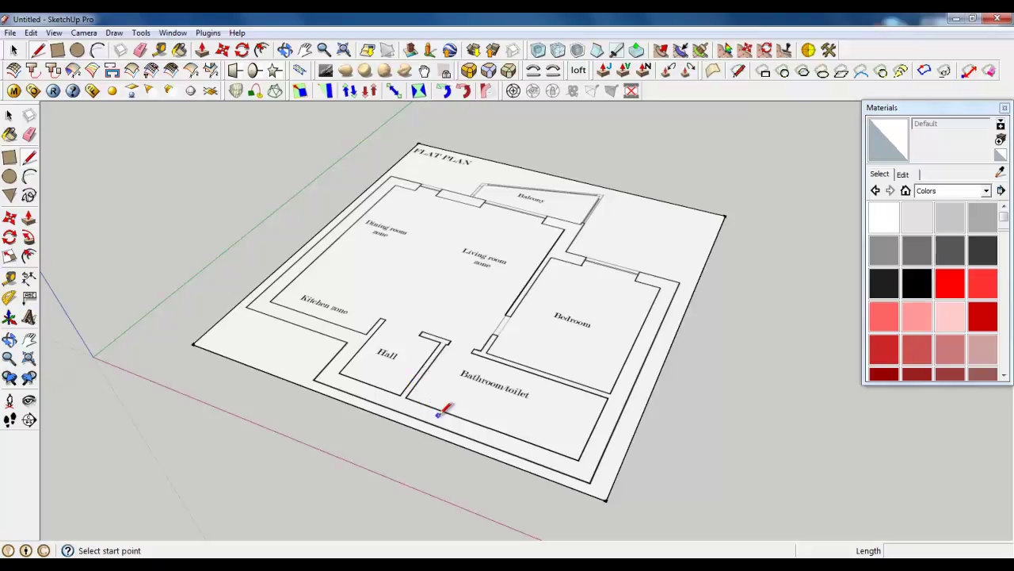
{"action": "scroll", "coordinate": [439, 414], "scroll_direction": "up", "scroll_amount": 2}
{"action": "scroll", "coordinate": [428, 408], "scroll_direction": "down", "scroll_amount": 3}
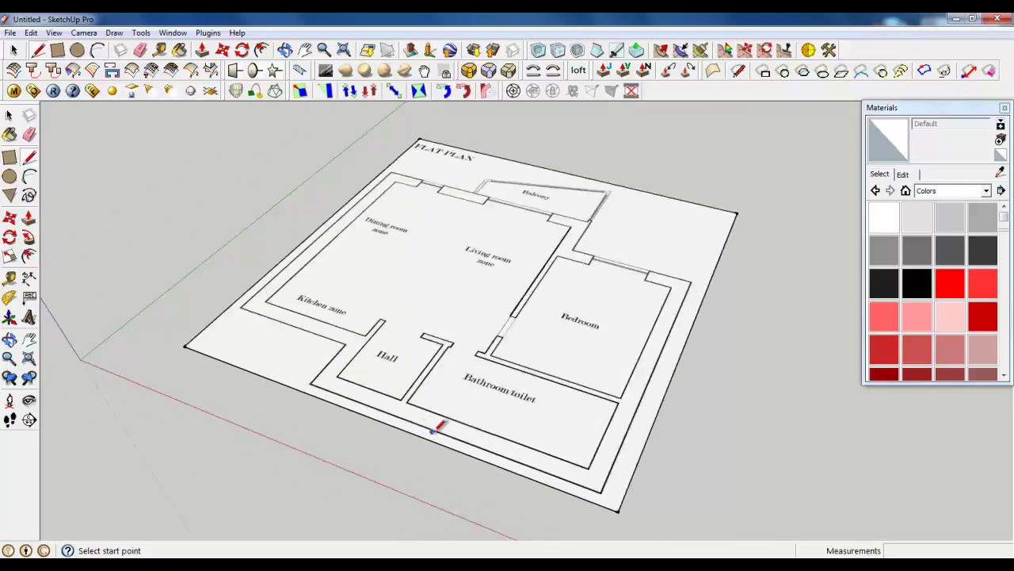
{"action": "scroll", "coordinate": [498, 272], "scroll_direction": "up", "scroll_amount": 5}
{"action": "middle_click_drag", "start_coordinate": [499, 265], "coordinate": [549, 394]}
{"action": "scroll", "coordinate": [471, 291], "scroll_direction": "down", "scroll_amount": 3}
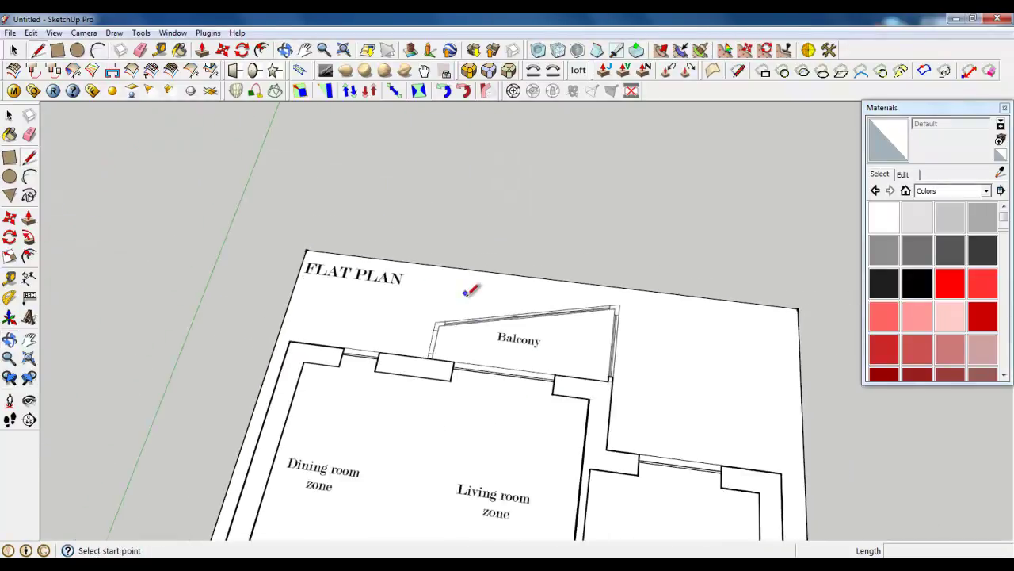
{"action": "scroll", "coordinate": [616, 393], "scroll_direction": "up", "scroll_amount": 2}
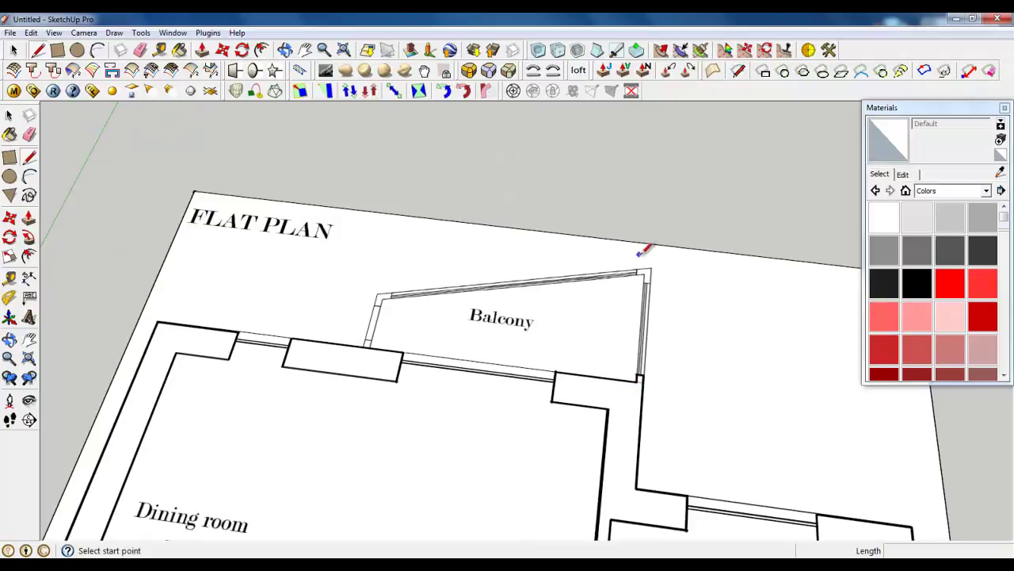
{"action": "scroll", "coordinate": [476, 230], "scroll_direction": "down", "scroll_amount": 8}
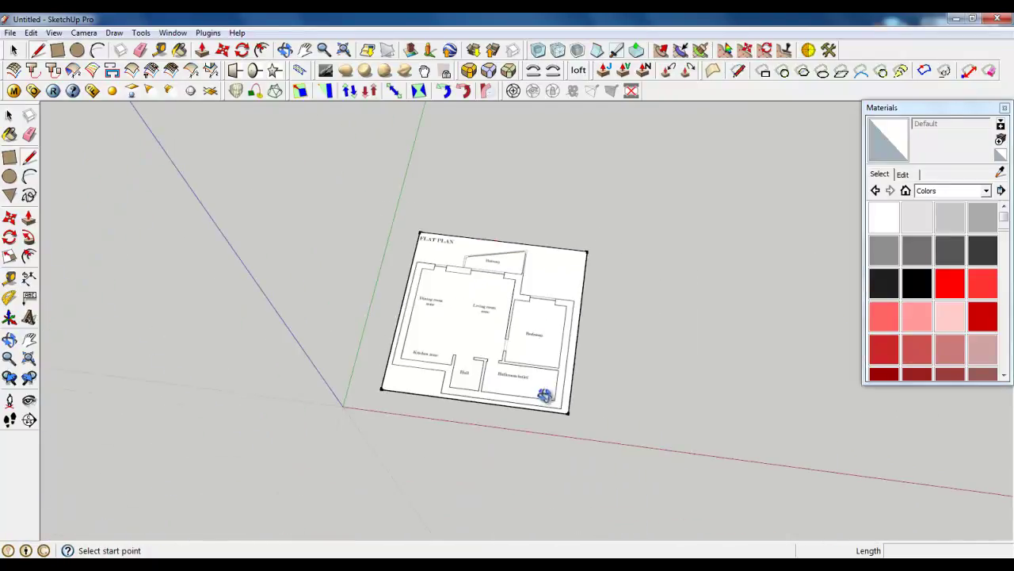
{"action": "scroll", "coordinate": [523, 380], "scroll_direction": "up", "scroll_amount": 1}
{"action": "scroll", "coordinate": [505, 366], "scroll_direction": "up", "scroll_amount": 3}
{"action": "scroll", "coordinate": [512, 428], "scroll_direction": "down", "scroll_amount": 2}
{"action": "scroll", "coordinate": [515, 373], "scroll_direction": "up", "scroll_amount": 1}
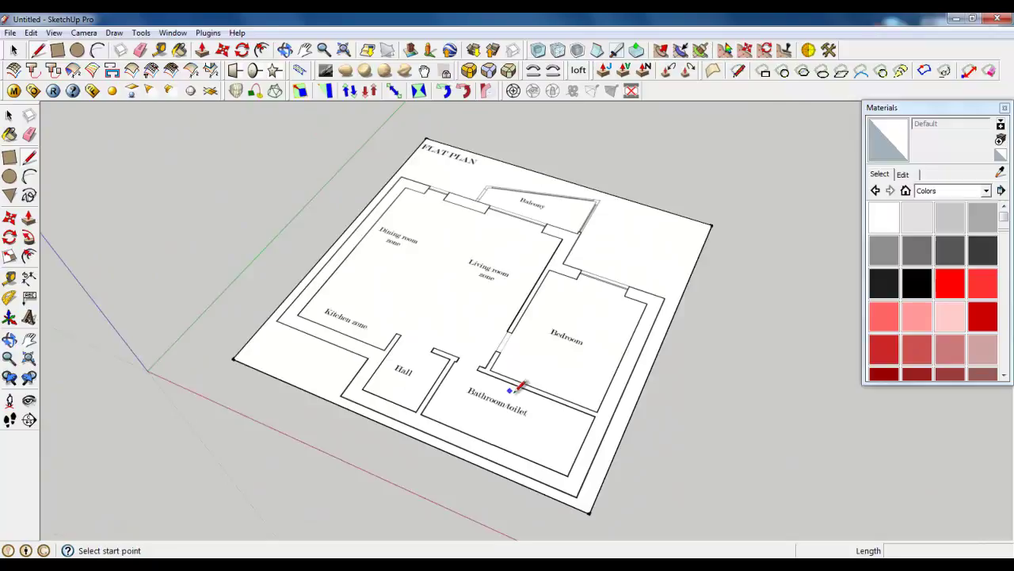
{"action": "scroll", "coordinate": [414, 385], "scroll_direction": "up", "scroll_amount": 4}
{"action": "scroll", "coordinate": [285, 341], "scroll_direction": "down", "scroll_amount": 2}
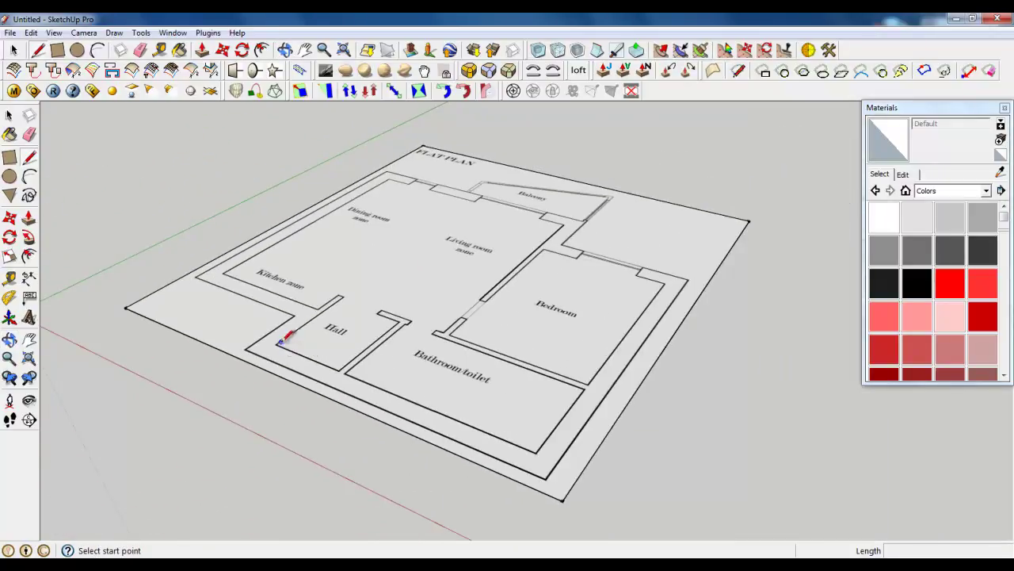
Step: Trace the outer wall below the hall and bathroom with a line about 7296 mm long, from the hall's outer corner to the bathroom's
{"action": "scroll", "coordinate": [270, 344], "scroll_direction": "up", "scroll_amount": 5}
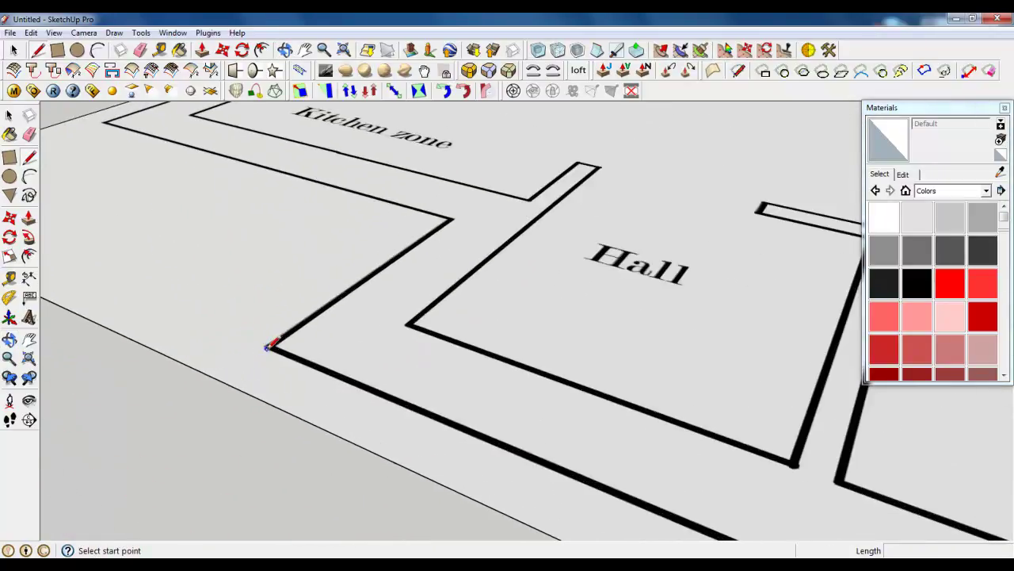
{"action": "left_click", "coordinate": [269, 344]}
{"action": "scroll", "coordinate": [190, 285], "scroll_direction": "down", "scroll_amount": 5}
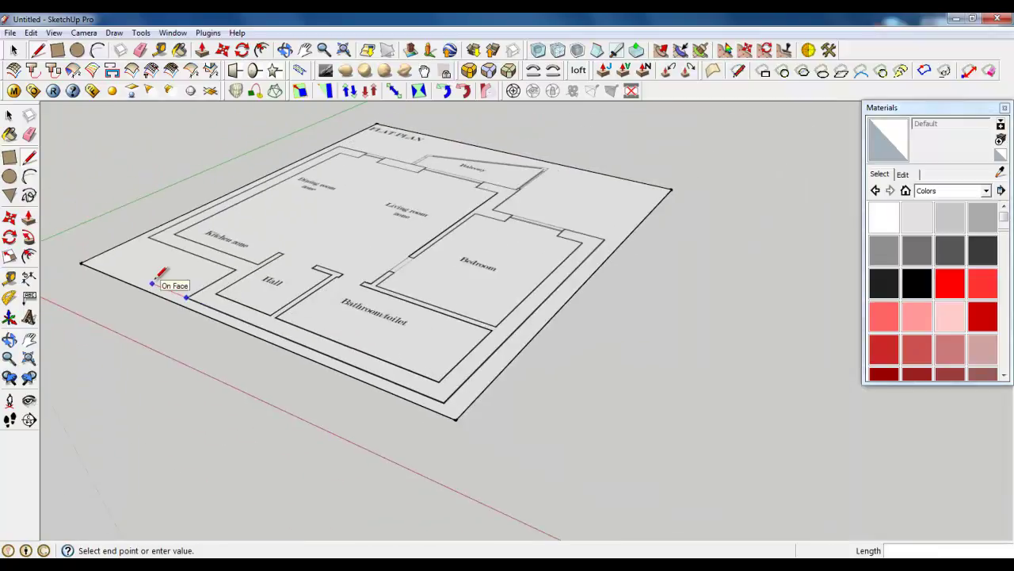
{"action": "scroll", "coordinate": [166, 281], "scroll_direction": "up", "scroll_amount": 2}
{"action": "scroll", "coordinate": [198, 286], "scroll_direction": "down", "scroll_amount": 5}
{"action": "scroll", "coordinate": [392, 324], "scroll_direction": "up", "scroll_amount": 5}
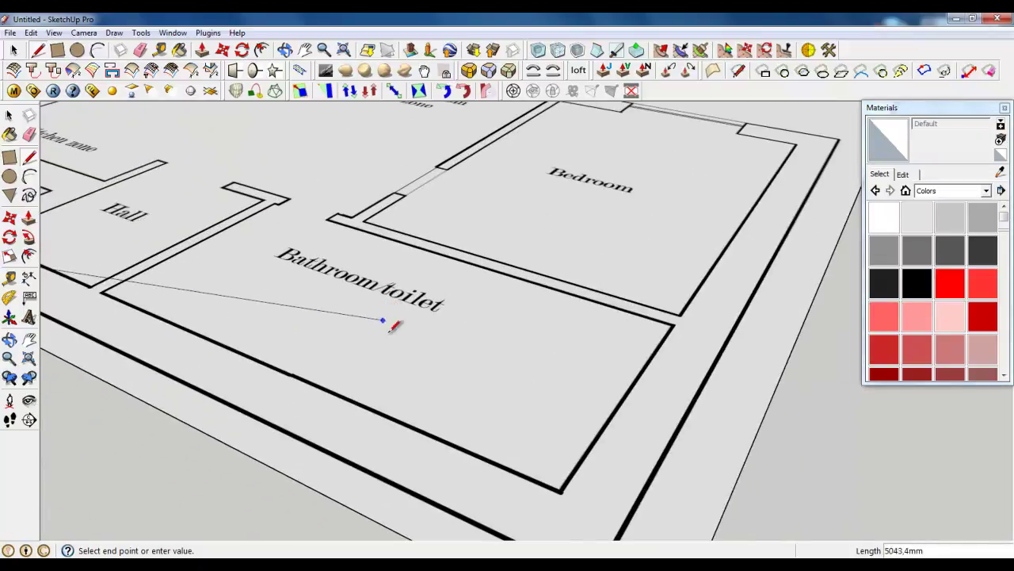
{"action": "scroll", "coordinate": [459, 320], "scroll_direction": "down", "scroll_amount": 2}
{"action": "scroll", "coordinate": [500, 415], "scroll_direction": "up", "scroll_amount": 1}
{"action": "left_click", "coordinate": [511, 423]}
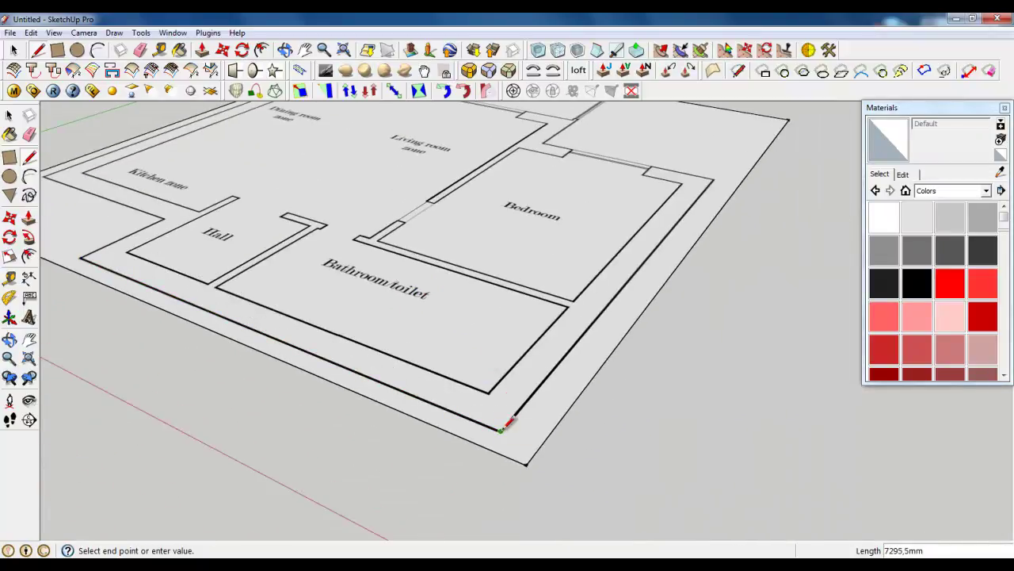
Step: Continue the line about 7370 mm along the green axis, tracing the outer wall beside the bathroom and bedroom
{"action": "scroll", "coordinate": [499, 443], "scroll_direction": "down", "scroll_amount": 2}
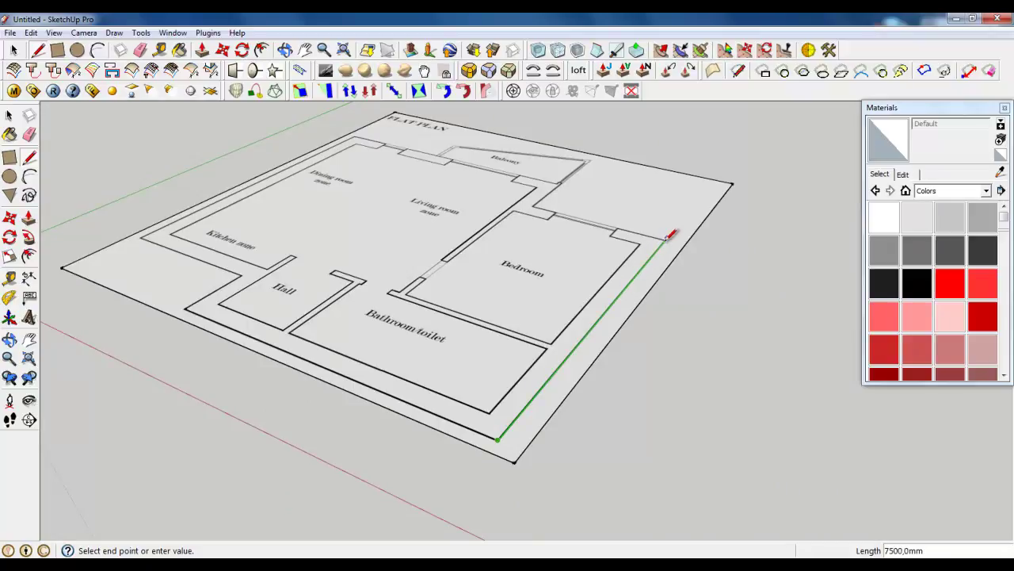
{"action": "scroll", "coordinate": [668, 237], "scroll_direction": "up", "scroll_amount": 3}
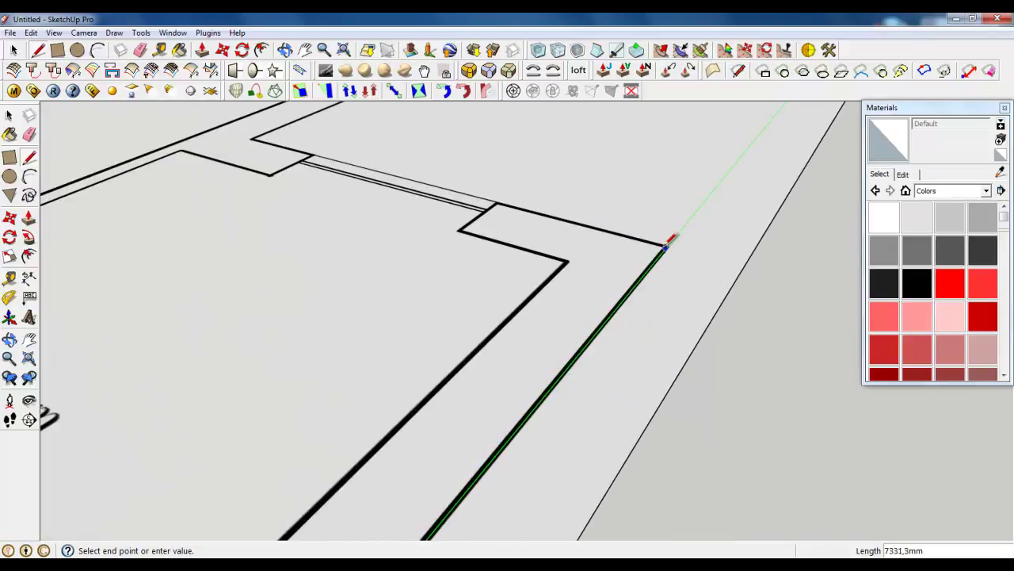
{"action": "left_click", "coordinate": [666, 246]}
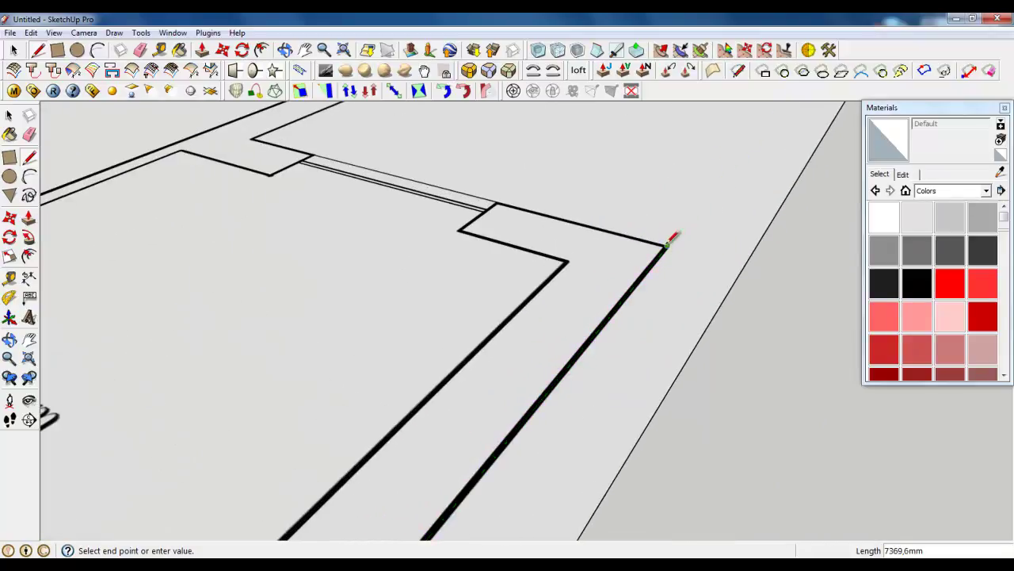
Step: Trace the outer wall from the bedroom corner to the window opening, then the window jamb about 474 mm long
{"action": "left_click", "coordinate": [498, 204]}
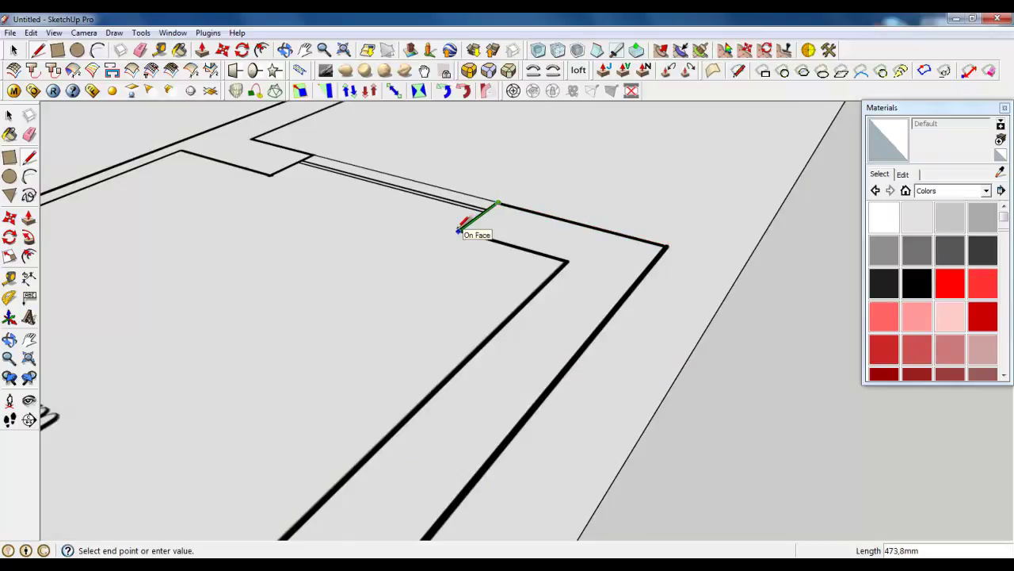
{"action": "left_click", "coordinate": [458, 231]}
{"action": "left_click", "coordinate": [14, 49]}
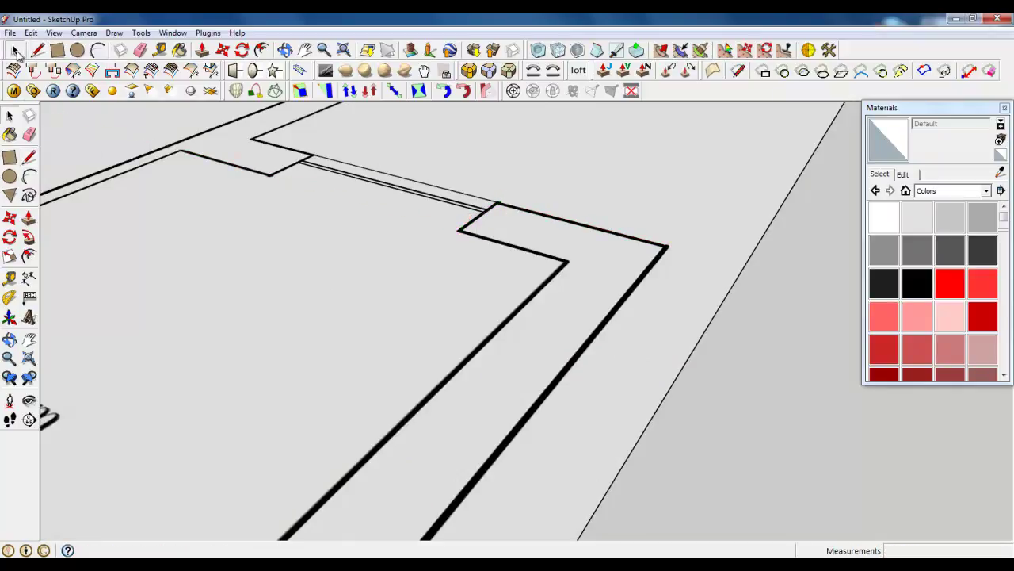
Step: Check the traced wall faces by selecting the outer walls, the inner wall section and the pier between the windows in turn
{"action": "scroll", "coordinate": [261, 232], "scroll_direction": "down", "scroll_amount": 3}
{"action": "scroll", "coordinate": [211, 174], "scroll_direction": "down", "scroll_amount": 7}
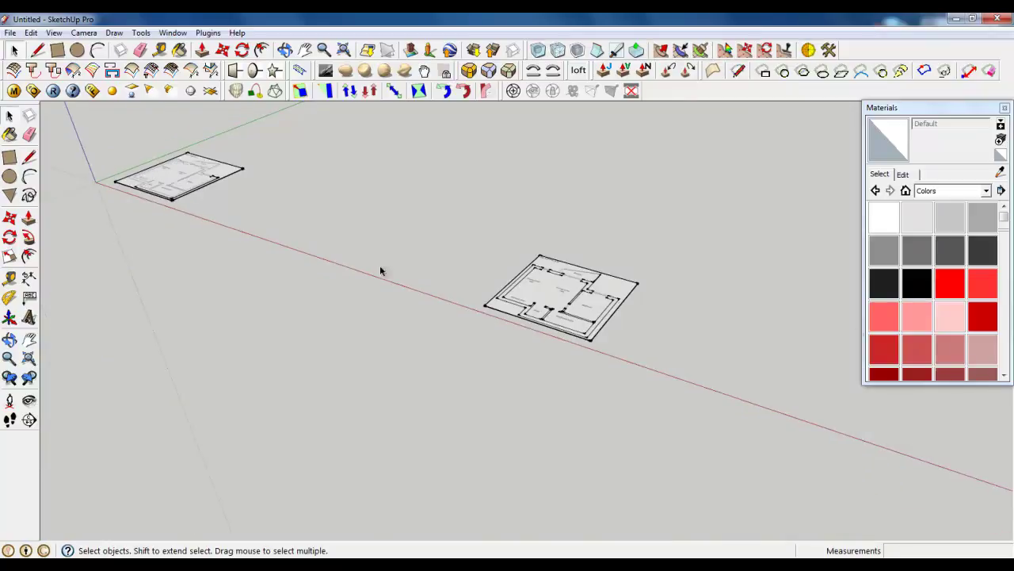
{"action": "scroll", "coordinate": [561, 302], "scroll_direction": "up", "scroll_amount": 3}
{"action": "scroll", "coordinate": [577, 318], "scroll_direction": "up", "scroll_amount": 3}
{"action": "scroll", "coordinate": [634, 320], "scroll_direction": "down", "scroll_amount": 2}
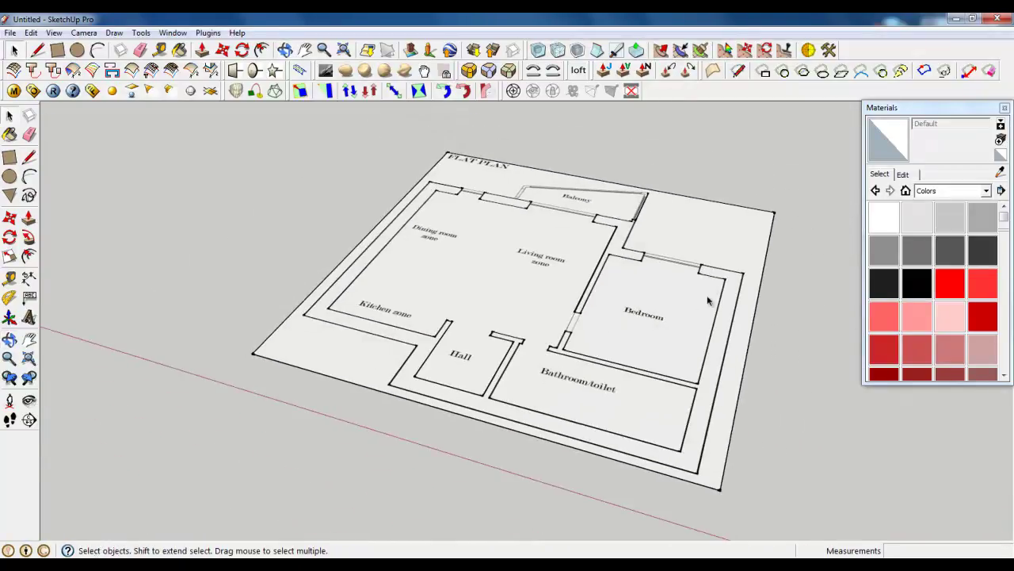
{"action": "left_click", "coordinate": [733, 283]}
{"action": "scroll", "coordinate": [612, 250], "scroll_direction": "up", "scroll_amount": 1}
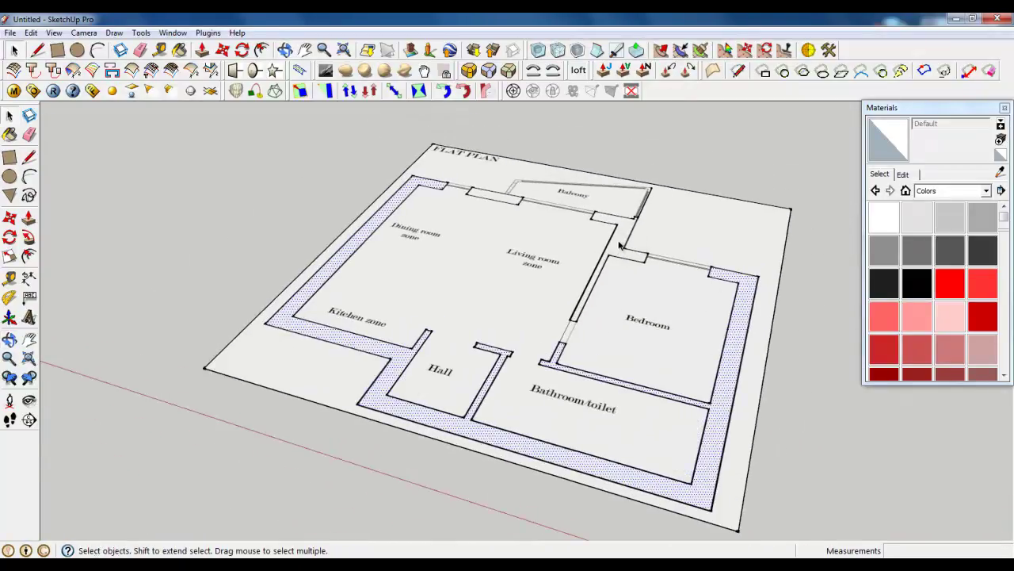
{"action": "scroll", "coordinate": [621, 246], "scroll_direction": "up", "scroll_amount": 2}
{"action": "left_click", "coordinate": [622, 246]}
{"action": "left_click", "coordinate": [446, 185]}
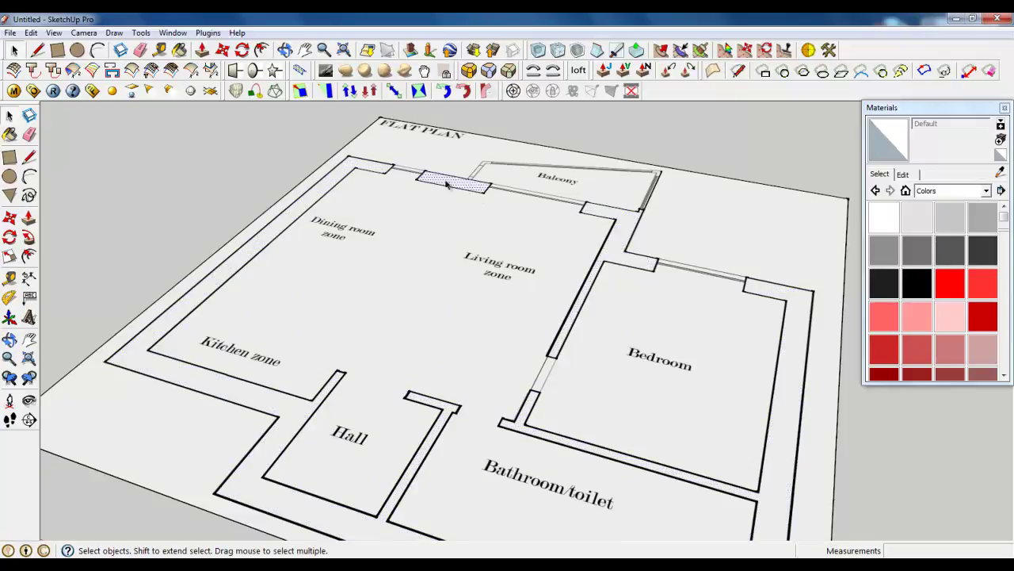
{"action": "left_click", "coordinate": [373, 167]}
{"action": "scroll", "coordinate": [444, 222], "scroll_direction": "down", "scroll_amount": 5}
{"action": "scroll", "coordinate": [480, 186], "scroll_direction": "up", "scroll_amount": 3}
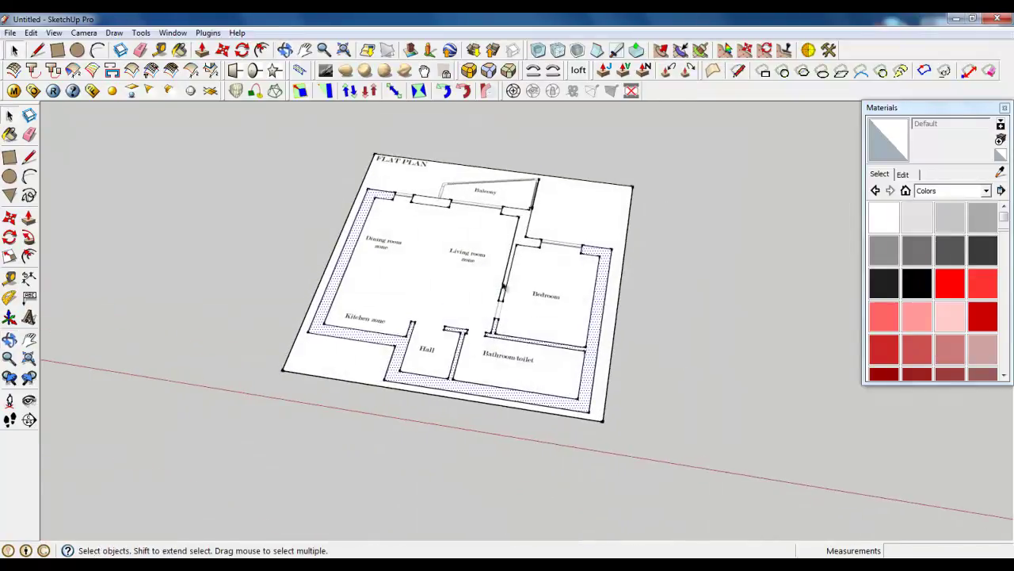
Step: Trace the balcony's outer side next to the bedroom with a line from the wall corner to the balcony's far corner
{"action": "scroll", "coordinate": [498, 177], "scroll_direction": "up", "scroll_amount": 5}
{"action": "middle_click_drag", "start_coordinate": [452, 245], "coordinate": [473, 304]}
{"action": "scroll", "coordinate": [433, 360], "scroll_direction": "down", "scroll_amount": 2}
{"action": "scroll", "coordinate": [479, 278], "scroll_direction": "up", "scroll_amount": 2}
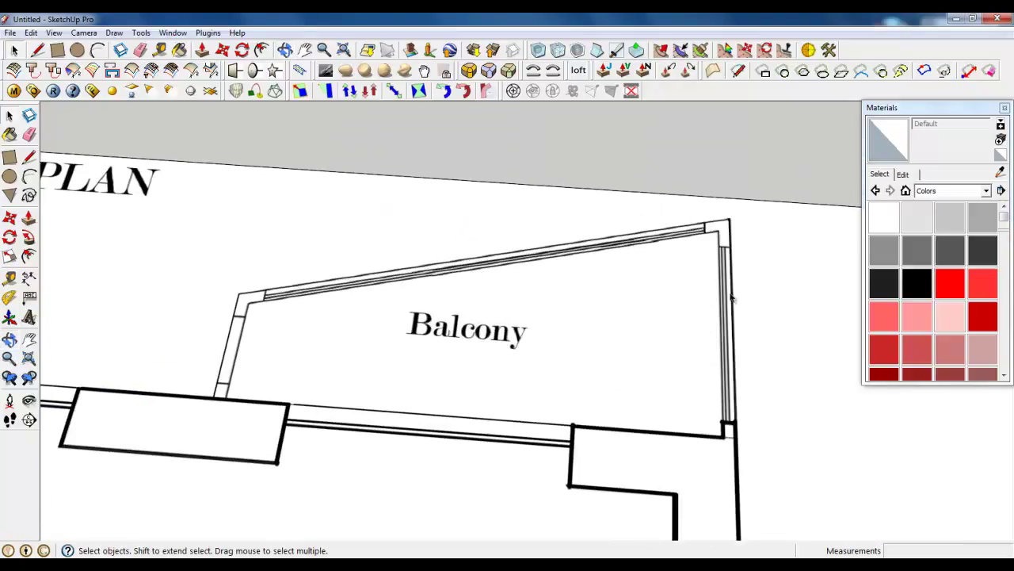
{"action": "left_click", "coordinate": [148, 154]}
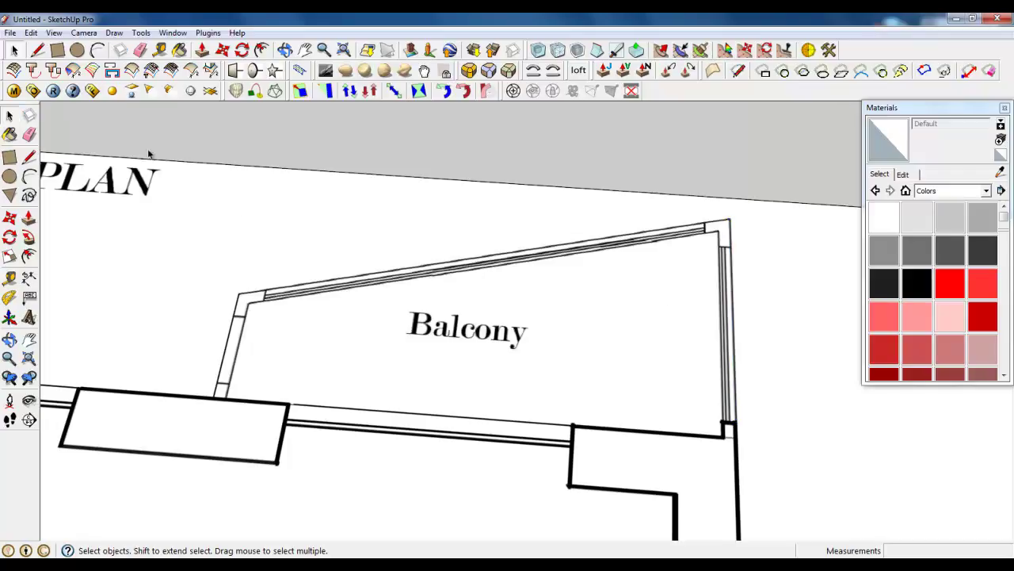
{"action": "left_click", "coordinate": [37, 50]}
{"action": "scroll", "coordinate": [145, 190], "scroll_direction": "down", "scroll_amount": 3}
{"action": "scroll", "coordinate": [119, 274], "scroll_direction": "up", "scroll_amount": 3}
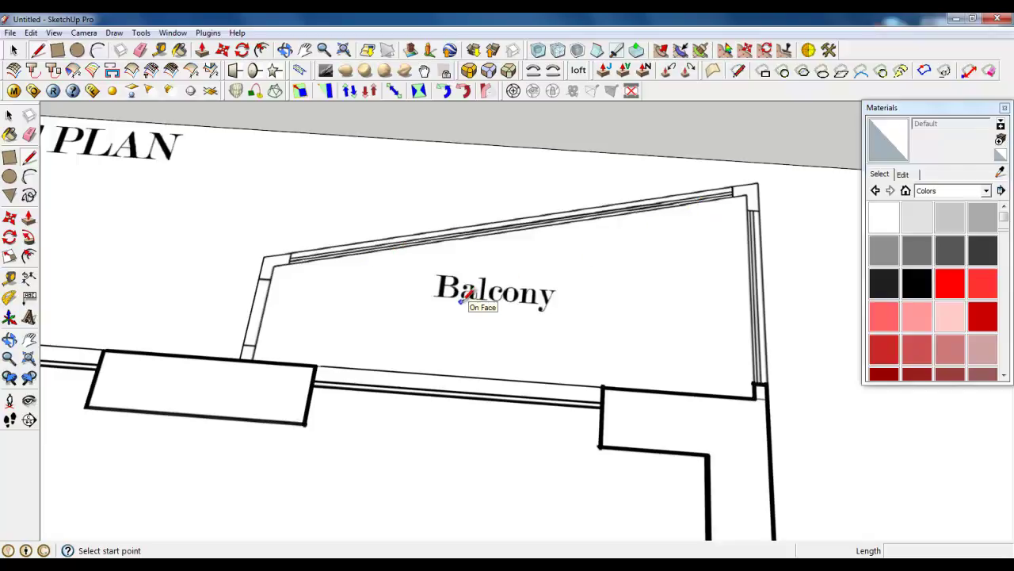
{"action": "scroll", "coordinate": [373, 319], "scroll_direction": "down", "scroll_amount": 5}
{"action": "scroll", "coordinate": [415, 324], "scroll_direction": "up", "scroll_amount": 5}
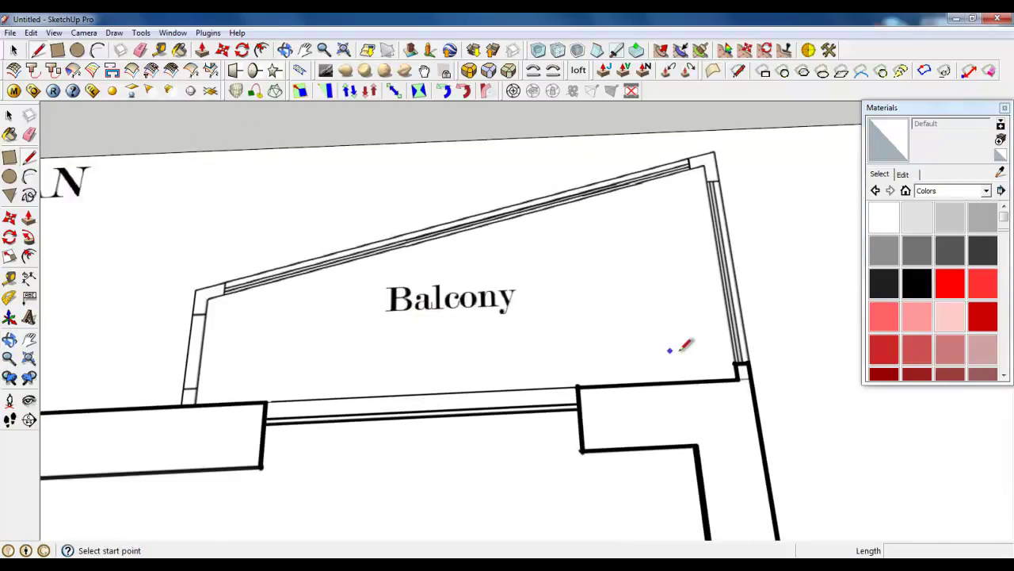
{"action": "left_click", "coordinate": [749, 362]}
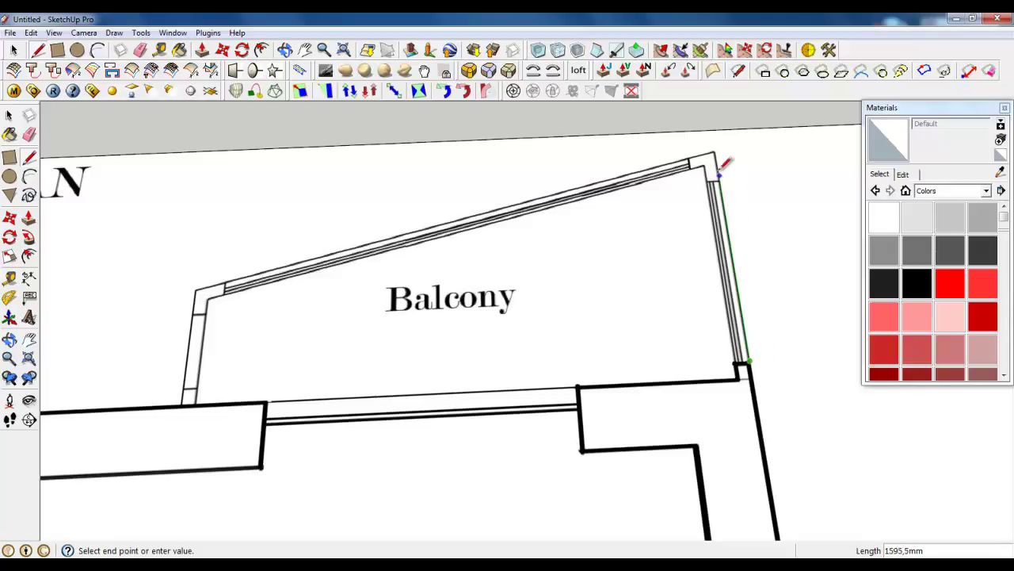
{"action": "left_click", "coordinate": [717, 147]}
Step: Trace the balcony's slanted front edge and its short side, about 879 mm long, back to the building wall
{"action": "scroll", "coordinate": [119, 301], "scroll_direction": "up", "scroll_amount": 3}
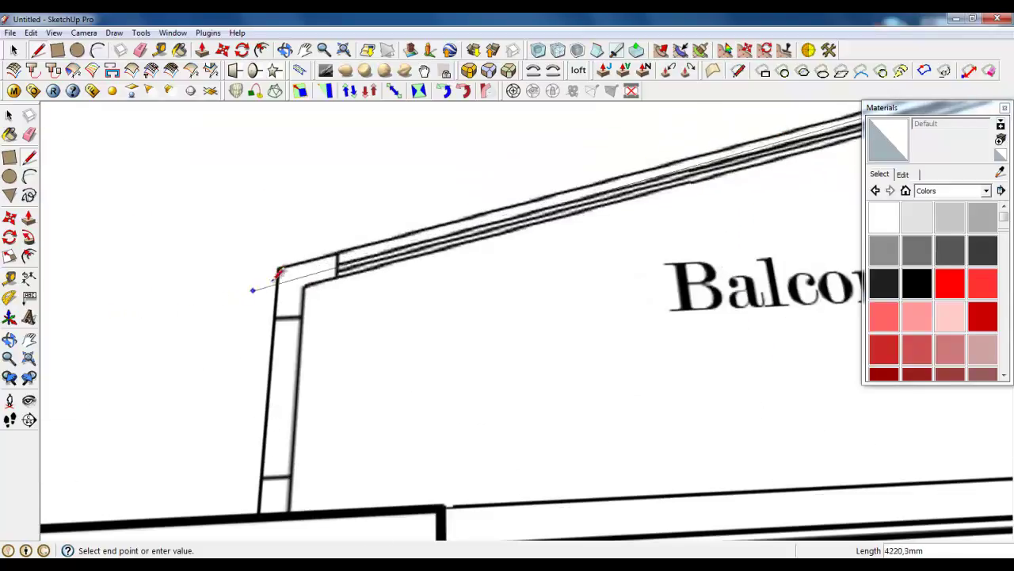
{"action": "scroll", "coordinate": [281, 267], "scroll_direction": "down", "scroll_amount": 2}
{"action": "left_click", "coordinate": [279, 268]}
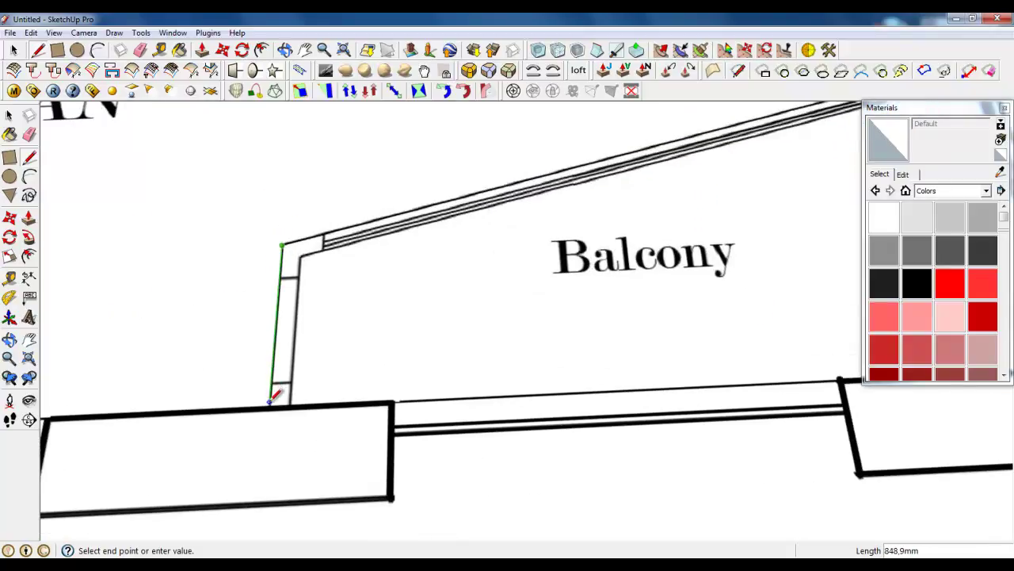
{"action": "left_click", "coordinate": [271, 405]}
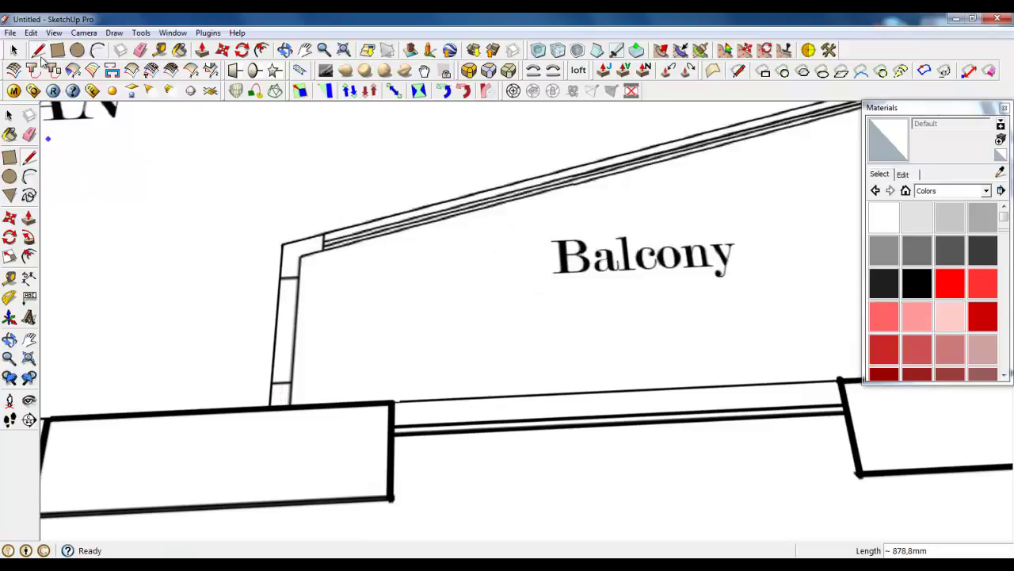
Step: Close the balcony outline with a line about 2210 mm long across the living room opening, between the two wall corners
{"action": "left_click", "coordinate": [395, 418]}
{"action": "scroll", "coordinate": [427, 444], "scroll_direction": "down", "scroll_amount": 2}
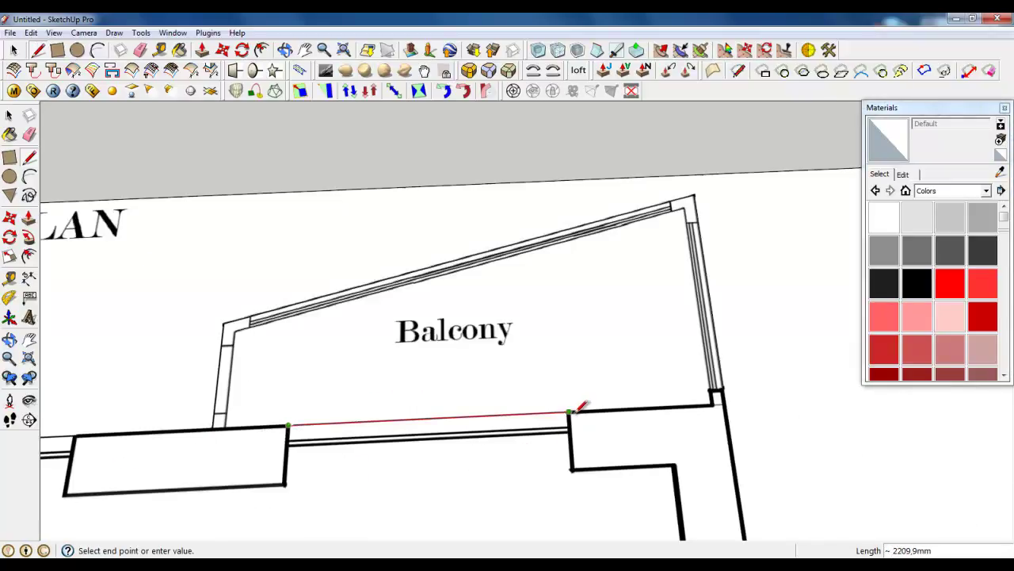
{"action": "left_click", "coordinate": [570, 411]}
{"action": "left_click", "coordinate": [14, 49]}
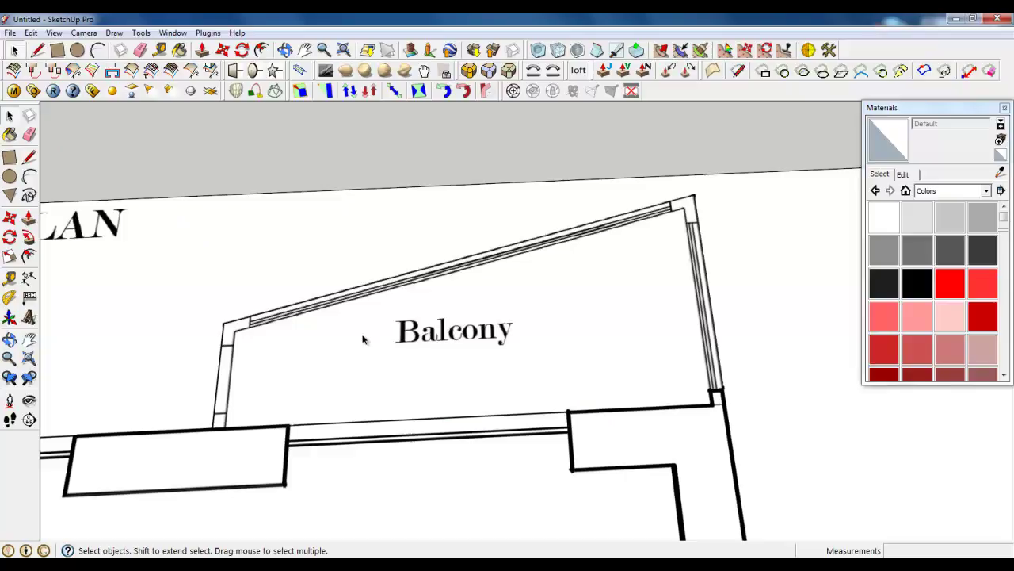
Step: Select the balcony face to check that its traced outline is closed
{"action": "left_click", "coordinate": [544, 340]}
{"action": "scroll", "coordinate": [543, 340], "scroll_direction": "down", "scroll_amount": 3}
{"action": "mouse_move", "coordinate": [544, 340]}
{"action": "middle_mouse_down"}
{"action": "mouse_move", "coordinate": [435, 335]}
{"action": "mouse_move", "coordinate": [539, 357]}
{"action": "middle_mouse_up"}
{"action": "scroll", "coordinate": [538, 357], "scroll_direction": "up", "scroll_amount": 3}
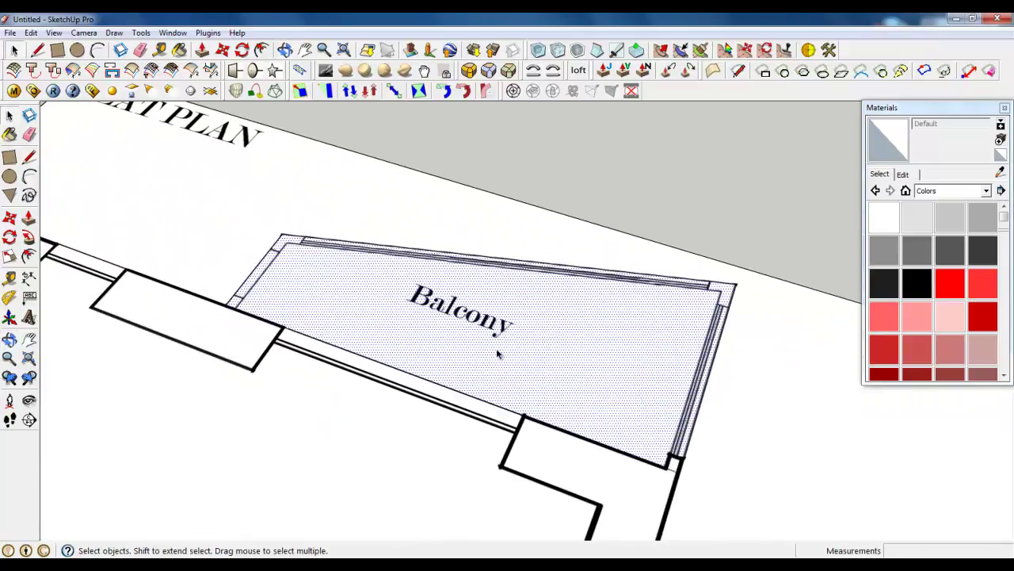
Step: Offset the balcony outline 100 mm inward to form the thickness of its parapet
{"action": "scroll", "coordinate": [498, 354], "scroll_direction": "up", "scroll_amount": 1}
{"action": "left_click", "coordinate": [261, 50]}
{"action": "scroll", "coordinate": [299, 264], "scroll_direction": "up", "scroll_amount": 2}
{"action": "left_click", "coordinate": [301, 235]}
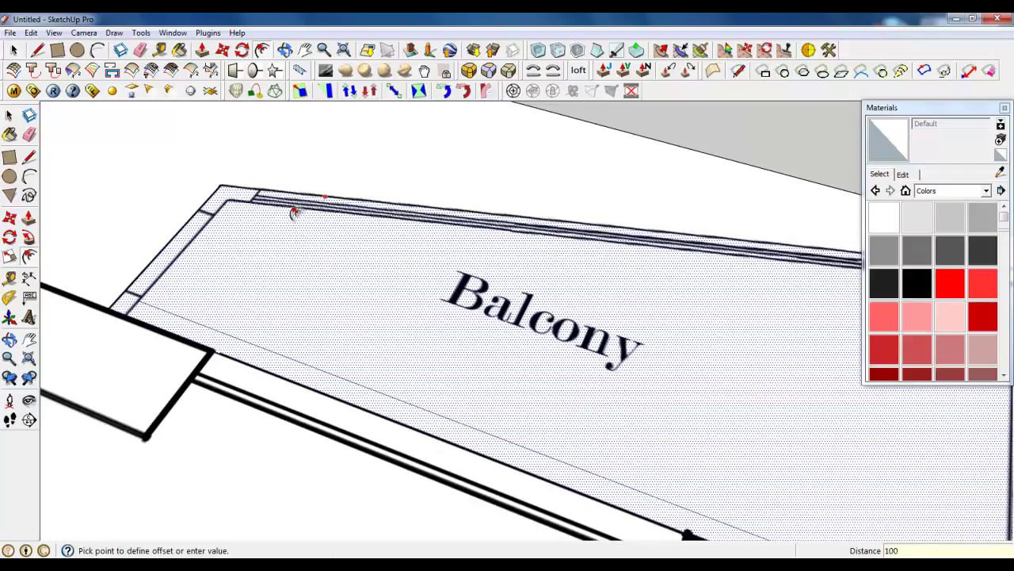
{"action": "left_click", "coordinate": [292, 212]}
{"action": "left_click", "coordinate": [14, 50]}
Step: Select the inner offset edges along the building wall and move them 100 mm onto the wall line
{"action": "scroll", "coordinate": [333, 238], "scroll_direction": "down", "scroll_amount": 3}
{"action": "middle_click_drag", "start_coordinate": [333, 238], "coordinate": [451, 316]}
{"action": "scroll", "coordinate": [459, 320], "scroll_direction": "up", "scroll_amount": 1}
{"action": "scroll", "coordinate": [483, 309], "scroll_direction": "up", "scroll_amount": 2}
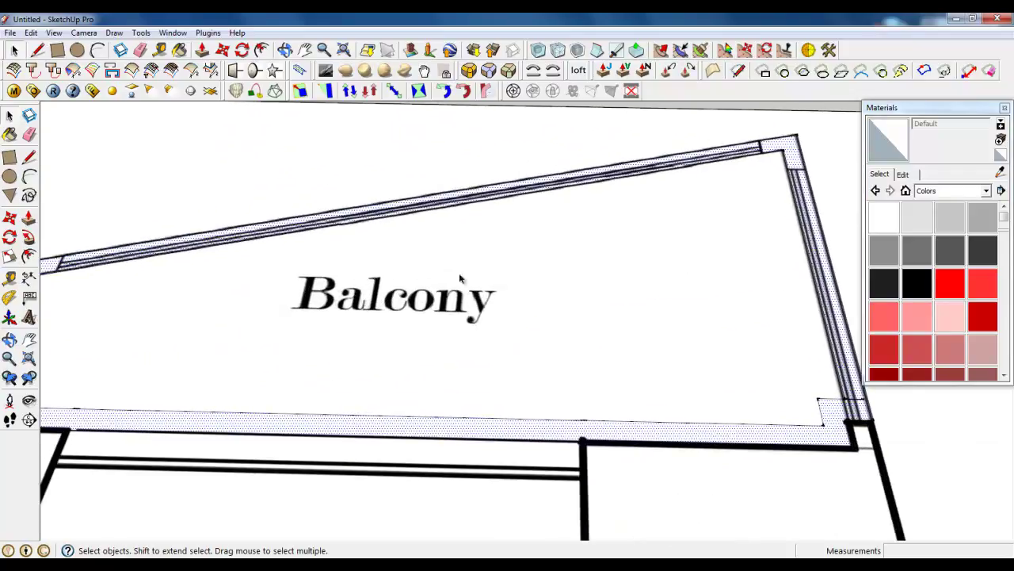
{"action": "scroll", "coordinate": [462, 276], "scroll_direction": "down", "scroll_amount": 2}
{"action": "scroll", "coordinate": [734, 343], "scroll_direction": "up", "scroll_amount": 3}
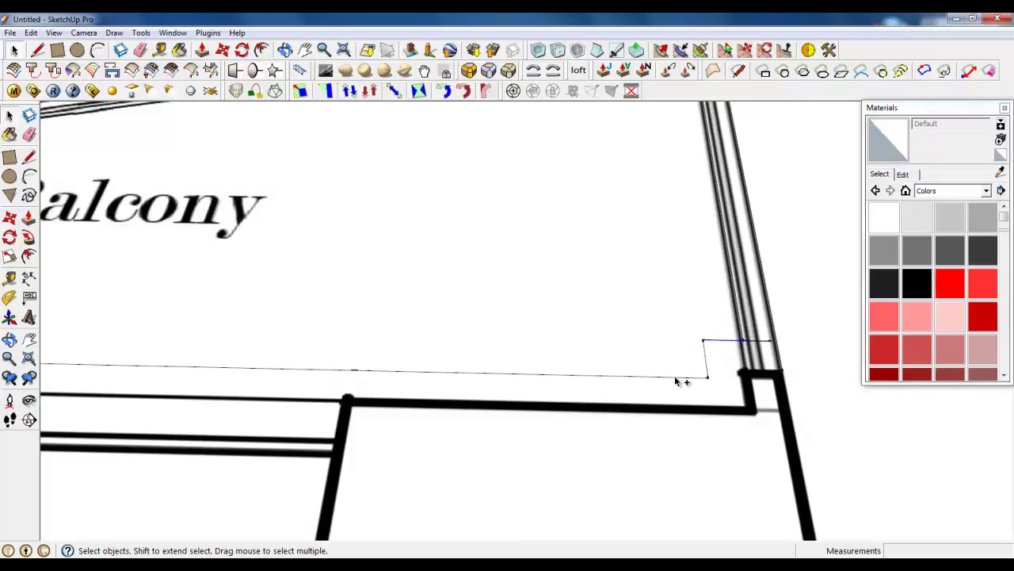
{"action": "scroll", "coordinate": [679, 381], "scroll_direction": "down", "scroll_amount": 3}
{"action": "scroll", "coordinate": [698, 364], "scroll_direction": "up", "scroll_amount": 3}
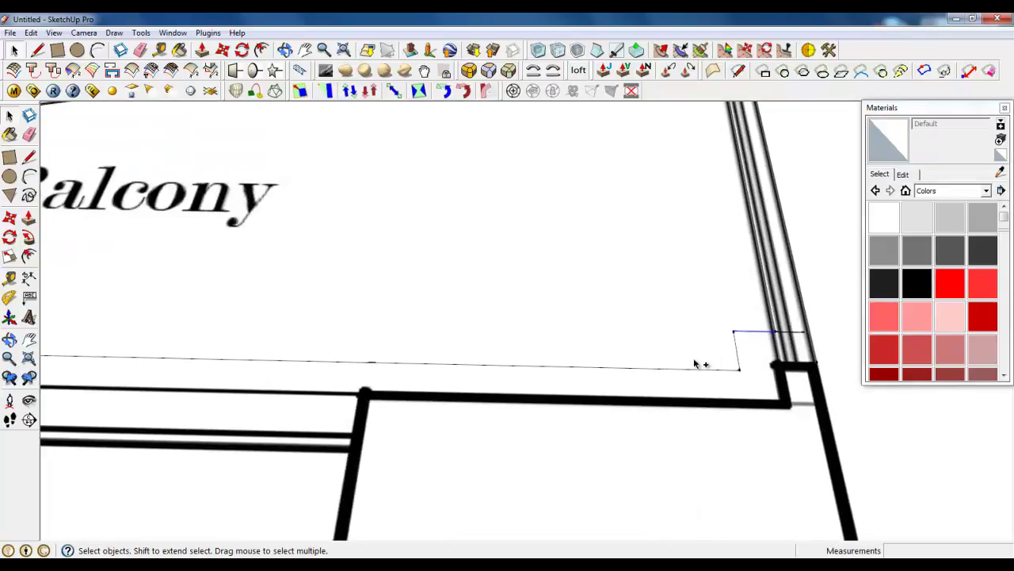
{"action": "scroll", "coordinate": [745, 367], "scroll_direction": "down", "scroll_amount": 3}
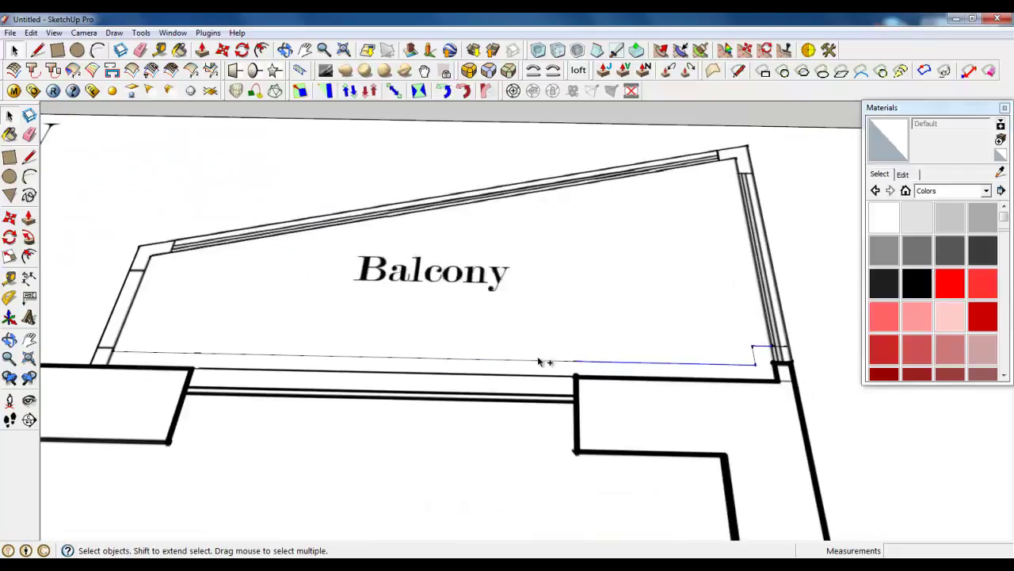
{"action": "left_click", "coordinate": [418, 364], "text": "ctrl"}
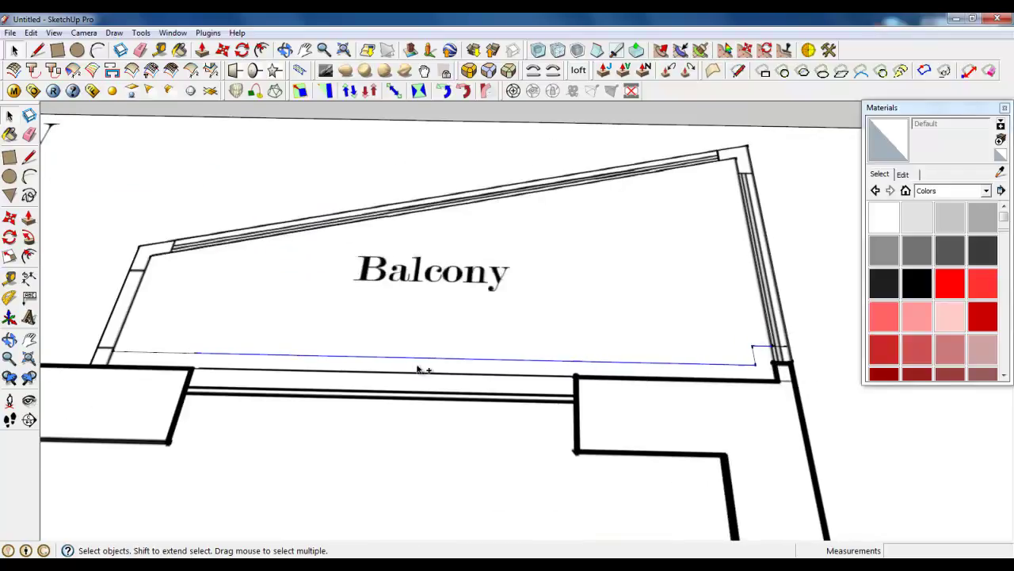
{"action": "left_click", "coordinate": [153, 354], "text": "ctrl"}
{"action": "left_click", "coordinate": [229, 329], "text": "ctrl+shift"}
{"action": "left_click", "coordinate": [223, 50]}
{"action": "scroll", "coordinate": [717, 435], "scroll_direction": "up", "scroll_amount": 3}
{"action": "left_click", "coordinate": [790, 300]}
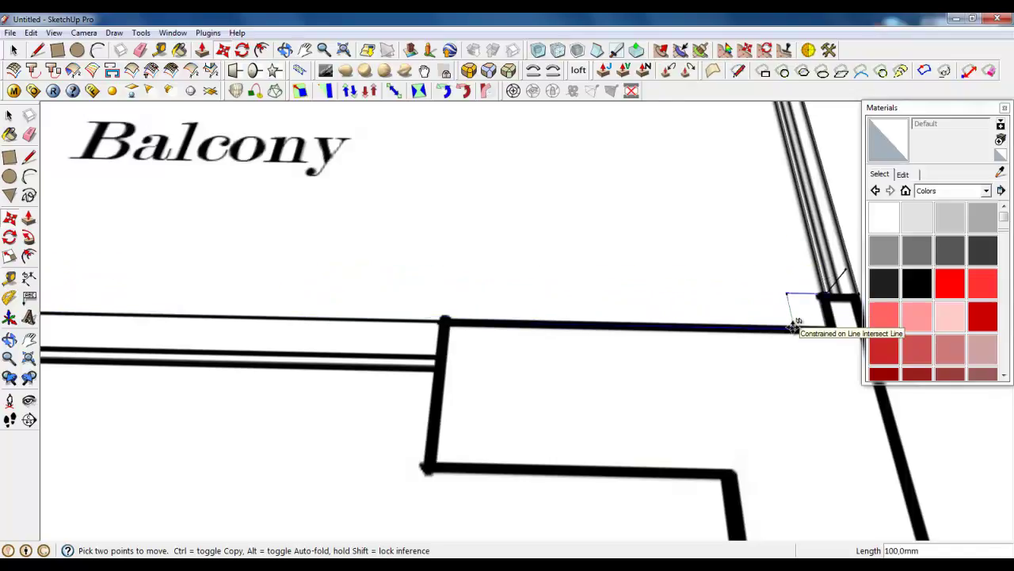
{"action": "left_click", "coordinate": [795, 324]}
Step: Delete the leftover short offset edges and the small diagonal line where the balcony's long side meets the wall
{"action": "scroll", "coordinate": [824, 317], "scroll_direction": "down", "scroll_amount": 2}
{"action": "middle_click_drag", "start_coordinate": [824, 317], "coordinate": [577, 365], "text": "shift"}
{"action": "scroll", "coordinate": [571, 365], "scroll_direction": "up", "scroll_amount": 2}
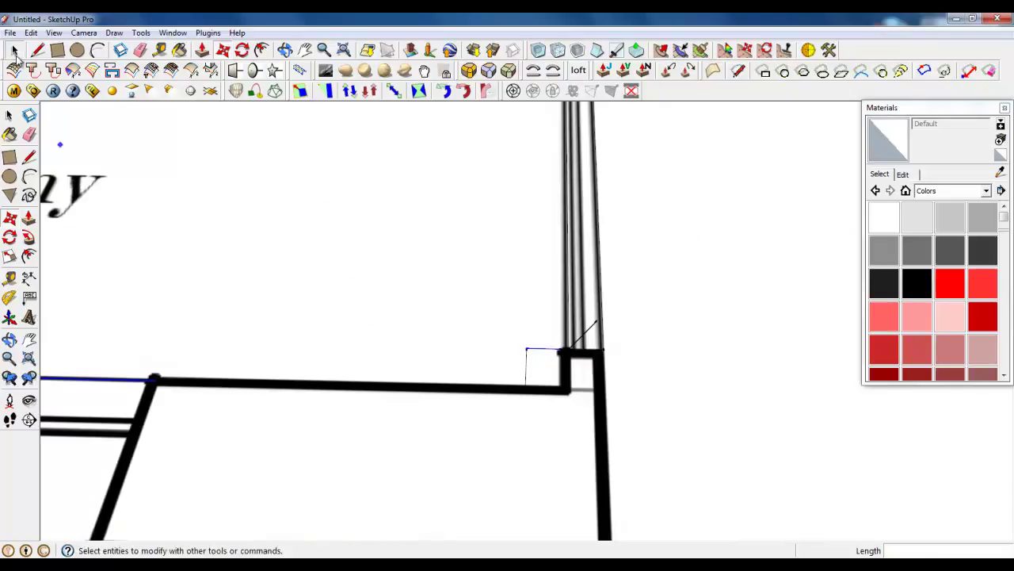
{"action": "left_click", "coordinate": [14, 50]}
{"action": "scroll", "coordinate": [603, 354], "scroll_direction": "up", "scroll_amount": 3}
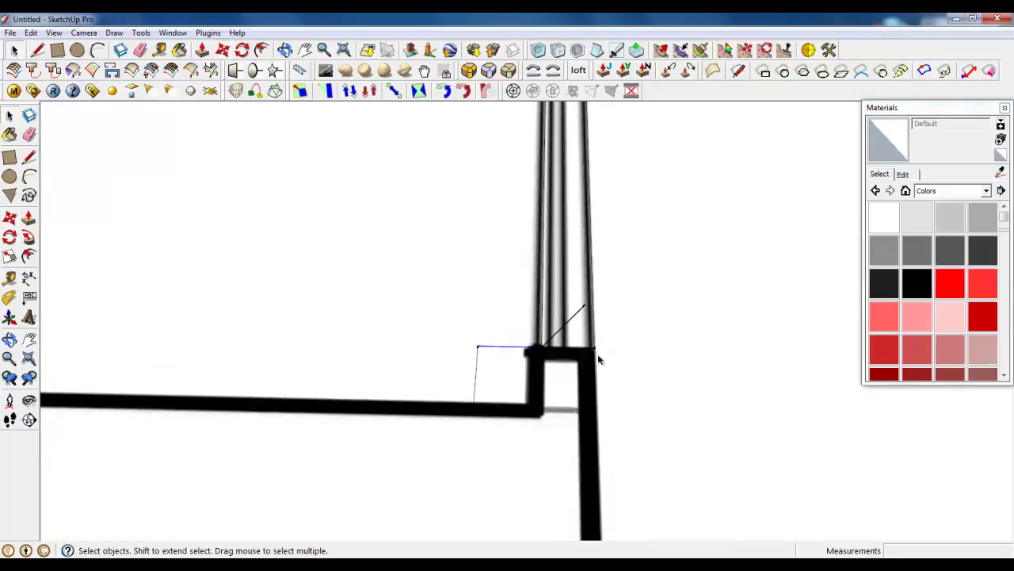
{"action": "key", "text": "Delete"}
{"action": "left_click", "coordinate": [464, 359]}
{"action": "key", "text": "Delete"}
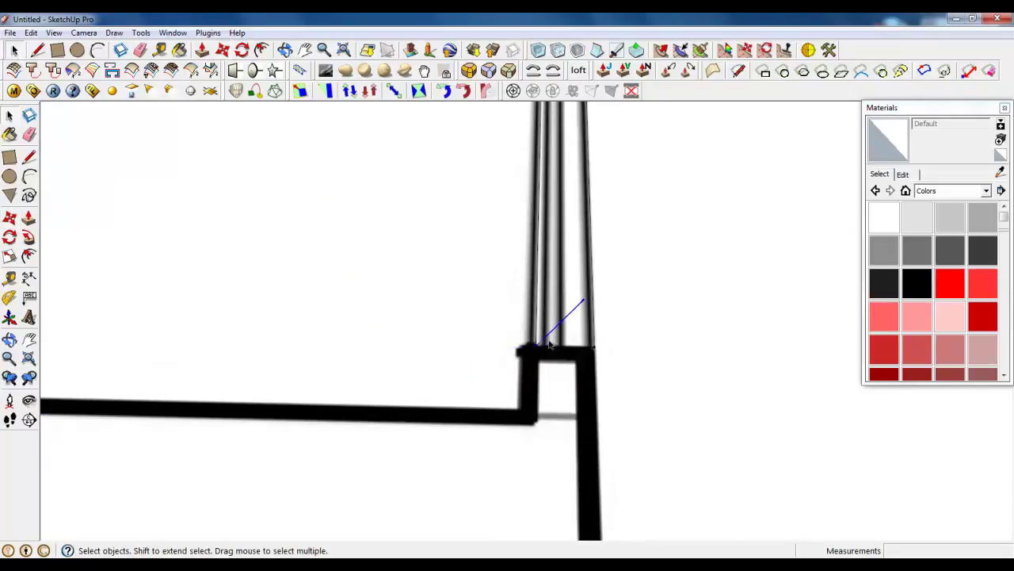
{"action": "key", "text": "Delete"}
Step: Inspect the balcony's wall side and select the surrounding floor face to check that the outlines are separate
{"action": "scroll", "coordinate": [702, 322], "scroll_direction": "down", "scroll_amount": 4}
{"action": "scroll", "coordinate": [99, 329], "scroll_direction": "up", "scroll_amount": 3}
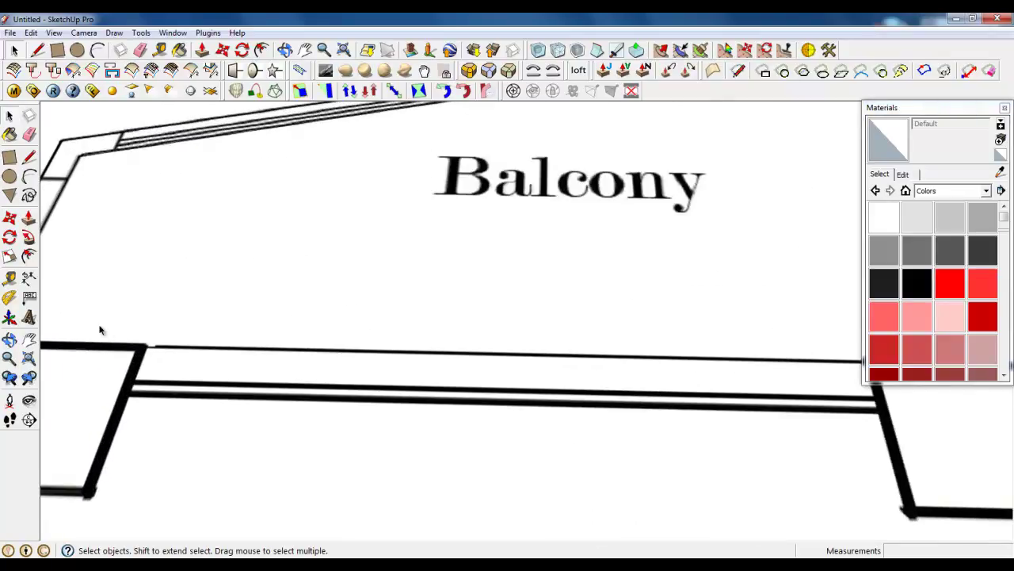
{"action": "left_click", "coordinate": [160, 347]}
{"action": "left_click", "coordinate": [162, 354]}
{"action": "scroll", "coordinate": [607, 293], "scroll_direction": "down", "scroll_amount": 5}
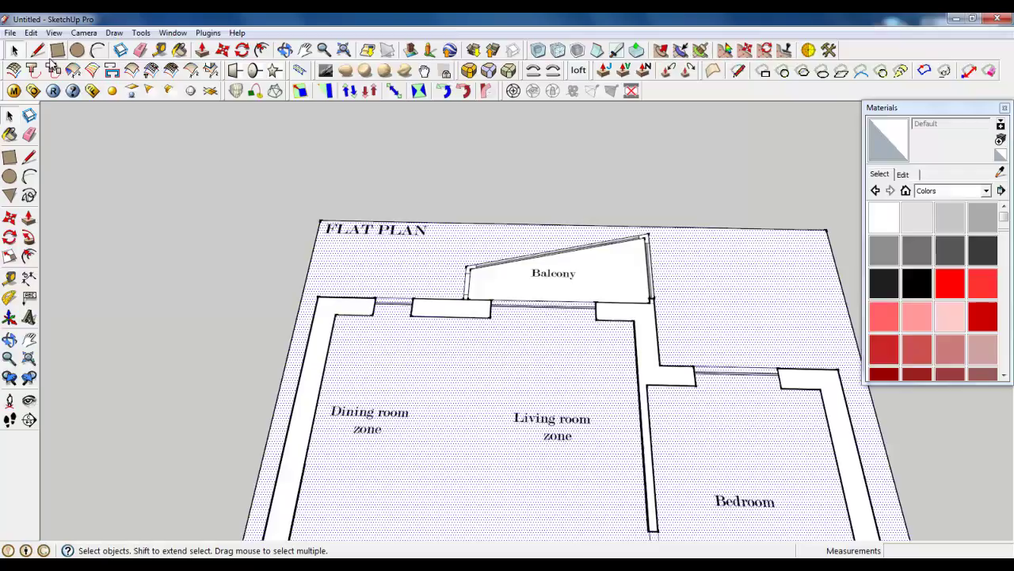
{"action": "scroll", "coordinate": [363, 188], "scroll_direction": "down", "scroll_amount": 1}
{"action": "scroll", "coordinate": [341, 242], "scroll_direction": "up", "scroll_amount": 2}
{"action": "key", "text": "l"}
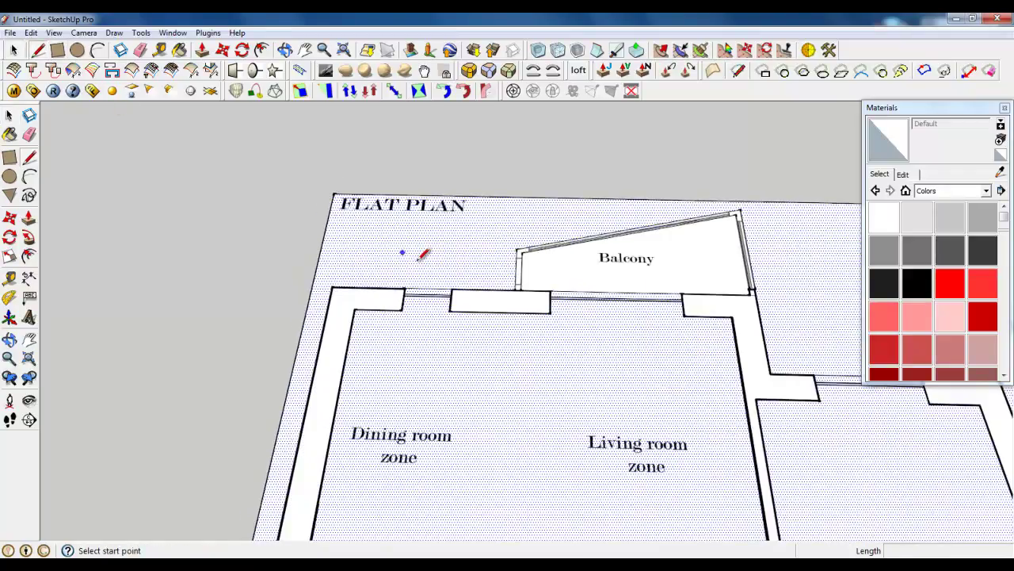
{"action": "scroll", "coordinate": [414, 253], "scroll_direction": "up", "scroll_amount": 3}
{"action": "scroll", "coordinate": [421, 286], "scroll_direction": "up", "scroll_amount": 2}
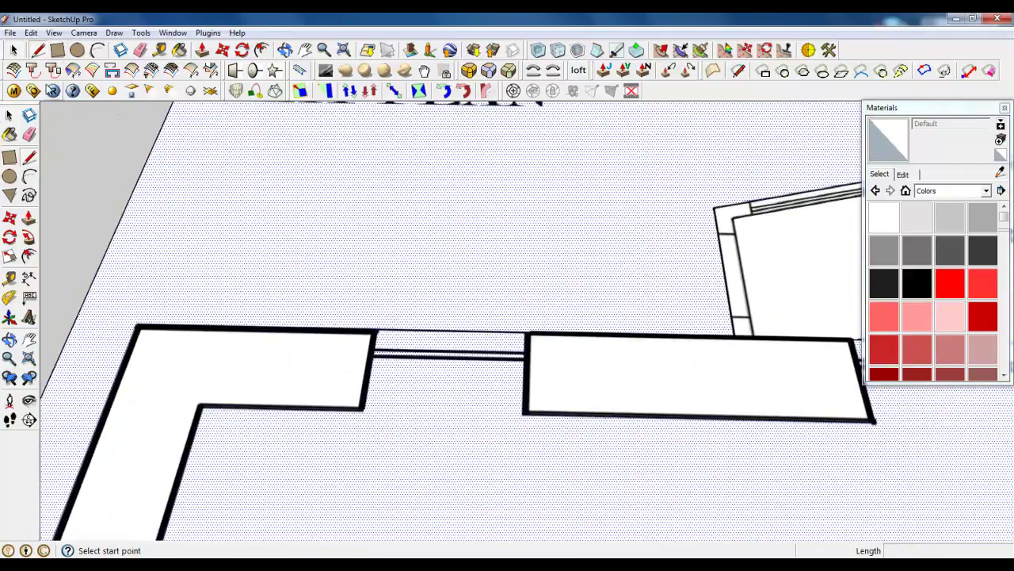
{"action": "left_click", "coordinate": [58, 50]}
{"action": "left_click", "coordinate": [37, 50]}
{"action": "scroll", "coordinate": [362, 283], "scroll_direction": "down", "scroll_amount": 6}
{"action": "scroll", "coordinate": [316, 211], "scroll_direction": "down", "scroll_amount": 4}
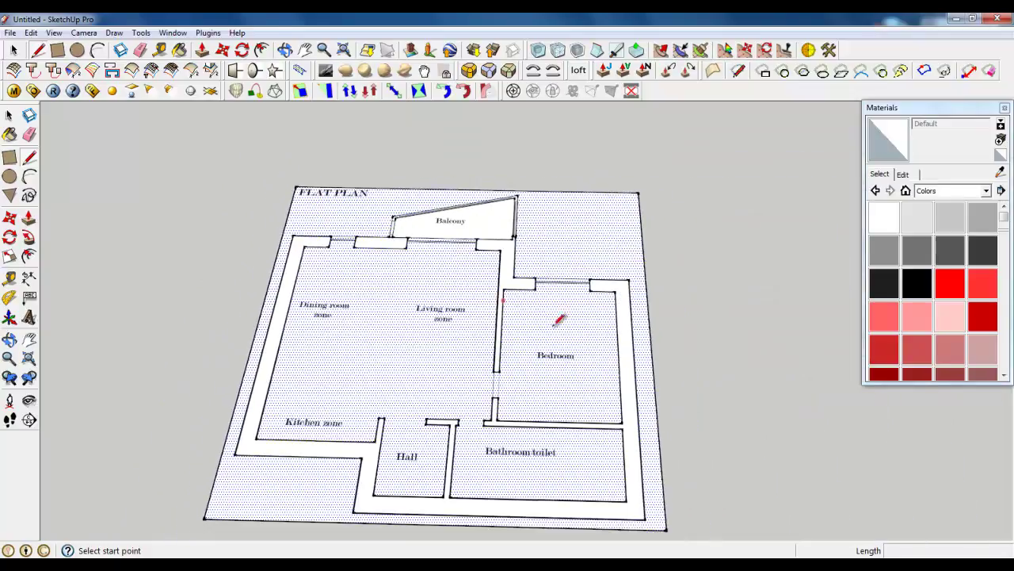
{"action": "middle_click_drag", "start_coordinate": [552, 326], "coordinate": [459, 266]}
{"action": "left_click", "coordinate": [14, 50]}
Step: Push/Pull the connected face of the outer walls and partitions up to a height of 2500 mm
{"action": "scroll", "coordinate": [429, 204], "scroll_direction": "down", "scroll_amount": 1}
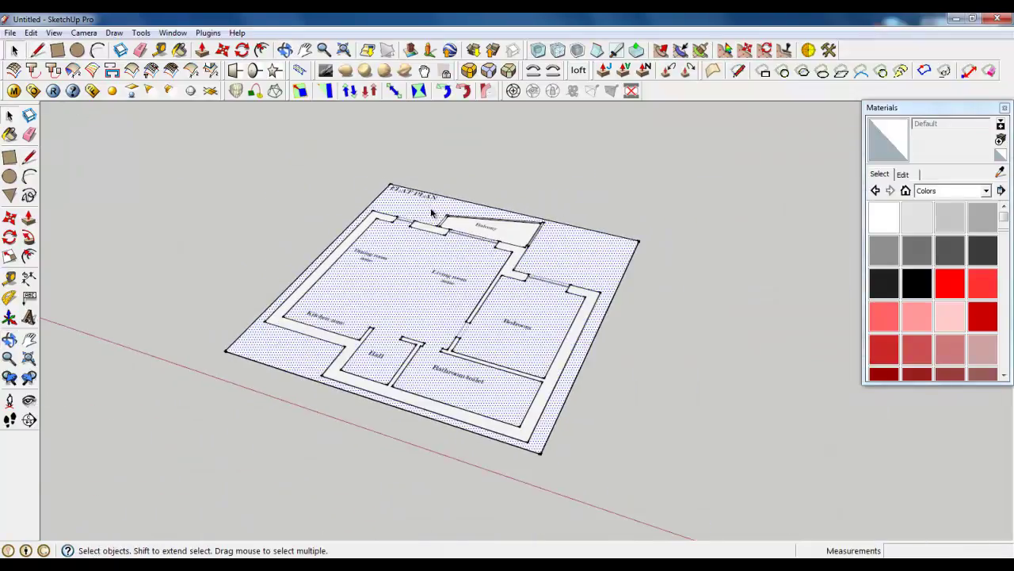
{"action": "scroll", "coordinate": [462, 380], "scroll_direction": "up", "scroll_amount": 2}
{"action": "scroll", "coordinate": [462, 381], "scroll_direction": "down", "scroll_amount": 1}
{"action": "middle_click_drag", "start_coordinate": [455, 375], "coordinate": [379, 323]}
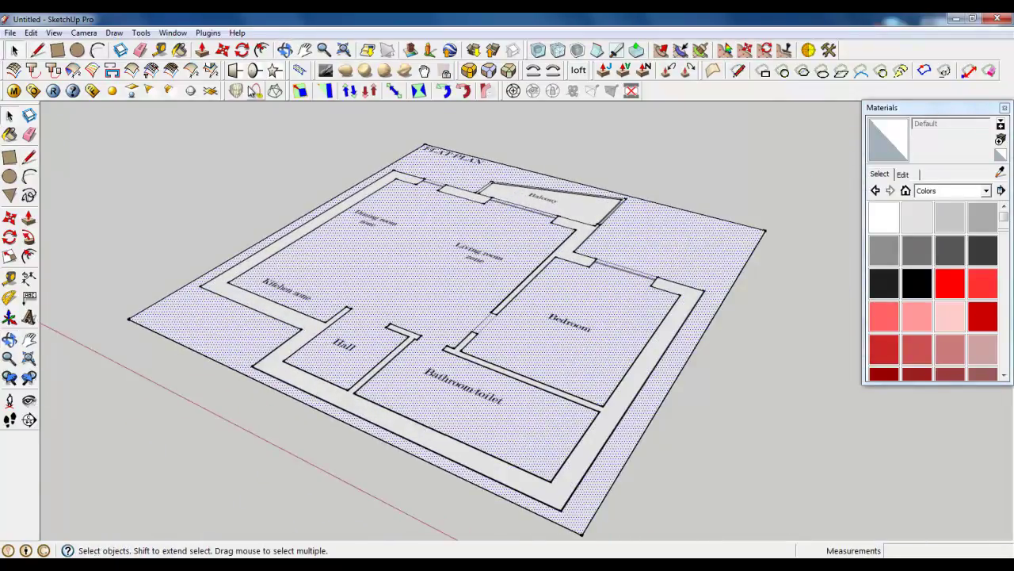
{"action": "left_click", "coordinate": [202, 49]}
{"action": "left_click_drag", "start_coordinate": [247, 273], "coordinate": [240, 178]}
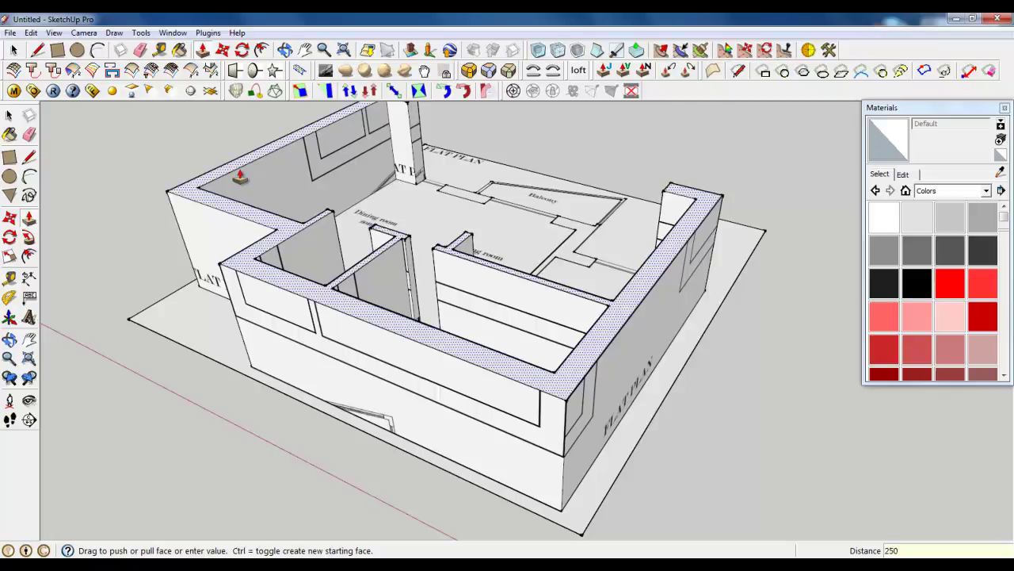
{"action": "key", "text": "Return"}
{"action": "middle_click_drag", "start_coordinate": [317, 220], "coordinate": [555, 220]}
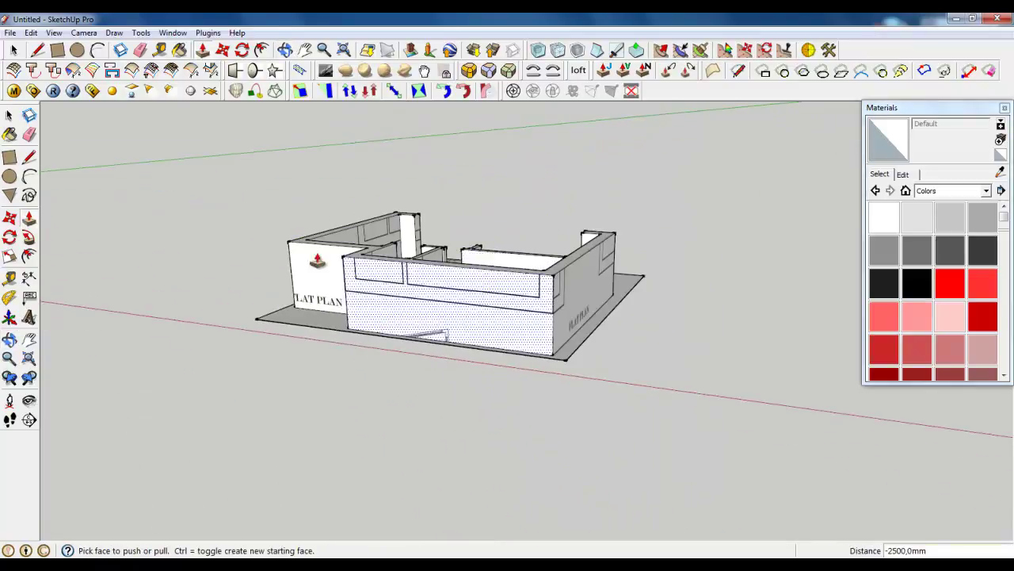
{"action": "left_click", "coordinate": [12, 49]}
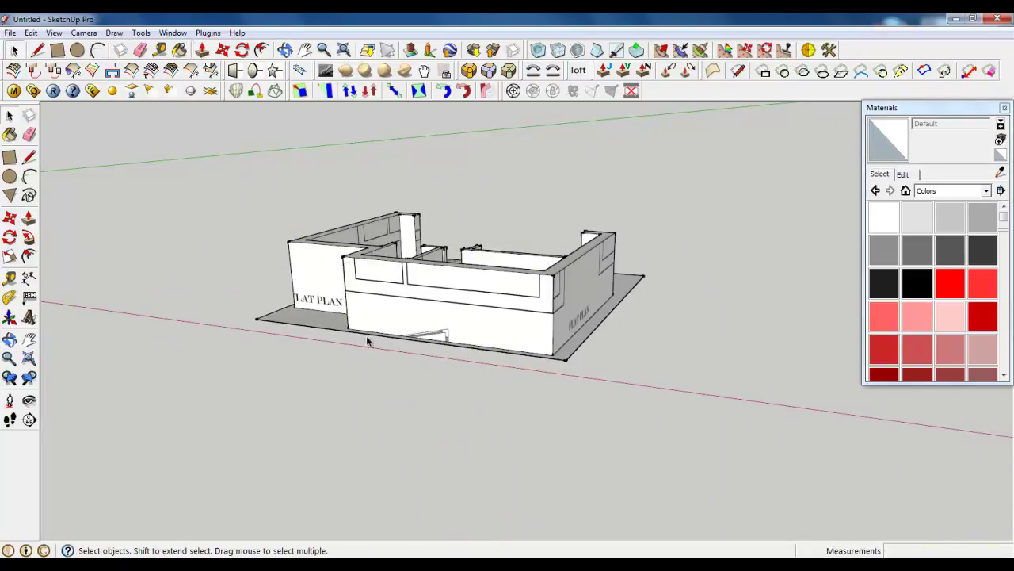
Step: Delete the Apartment Plan material from the model and replace its use with the default material
{"action": "left_click", "coordinate": [906, 190]}
{"action": "left_click", "coordinate": [920, 252]}
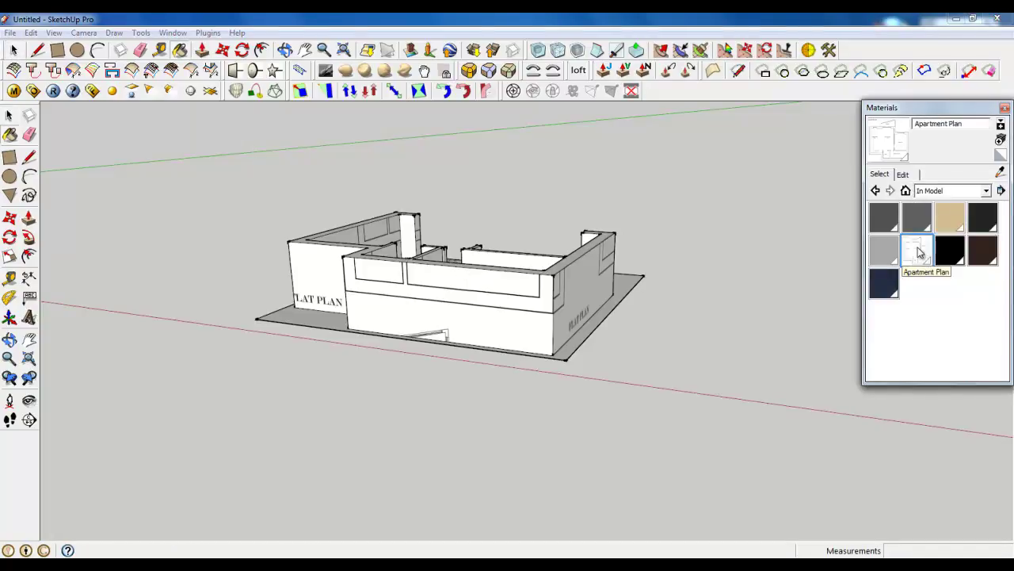
{"action": "right_click", "coordinate": [920, 252]}
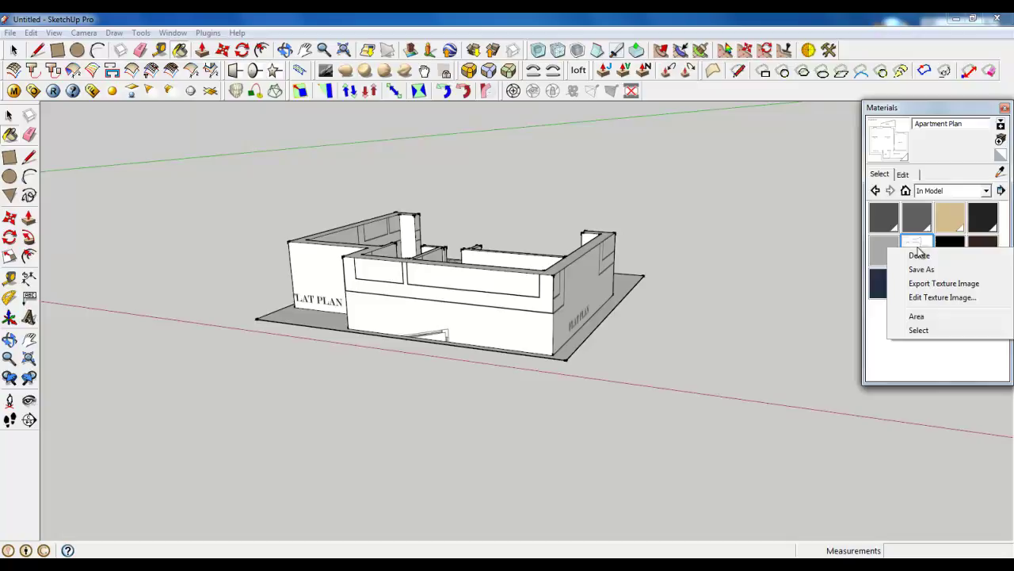
{"action": "left_click", "coordinate": [919, 256]}
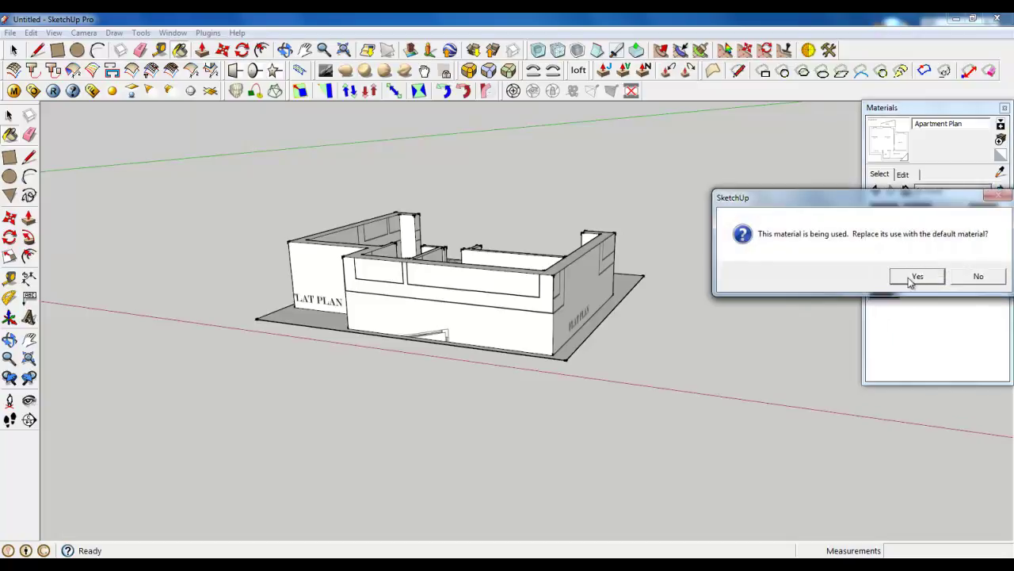
{"action": "left_click", "coordinate": [914, 277]}
{"action": "left_click", "coordinate": [13, 53]}
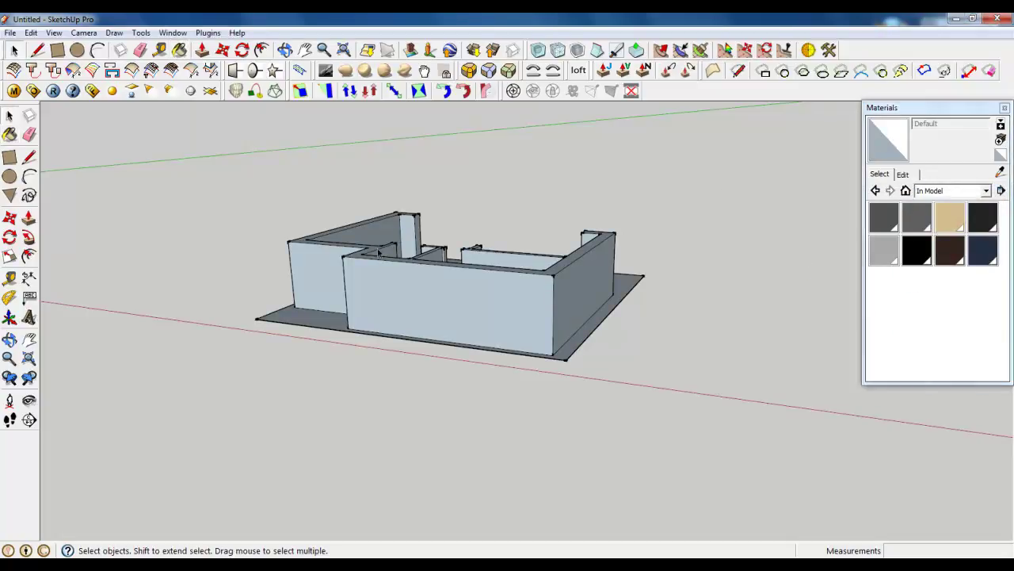
Step: Look through the materials still stored in the model, such as black, <Beige>1 and 0135_DarkGray
{"action": "scroll", "coordinate": [415, 273], "scroll_direction": "up", "scroll_amount": 3}
{"action": "left_click", "coordinate": [415, 273]}
{"action": "middle_click_drag", "start_coordinate": [414, 273], "coordinate": [388, 297]}
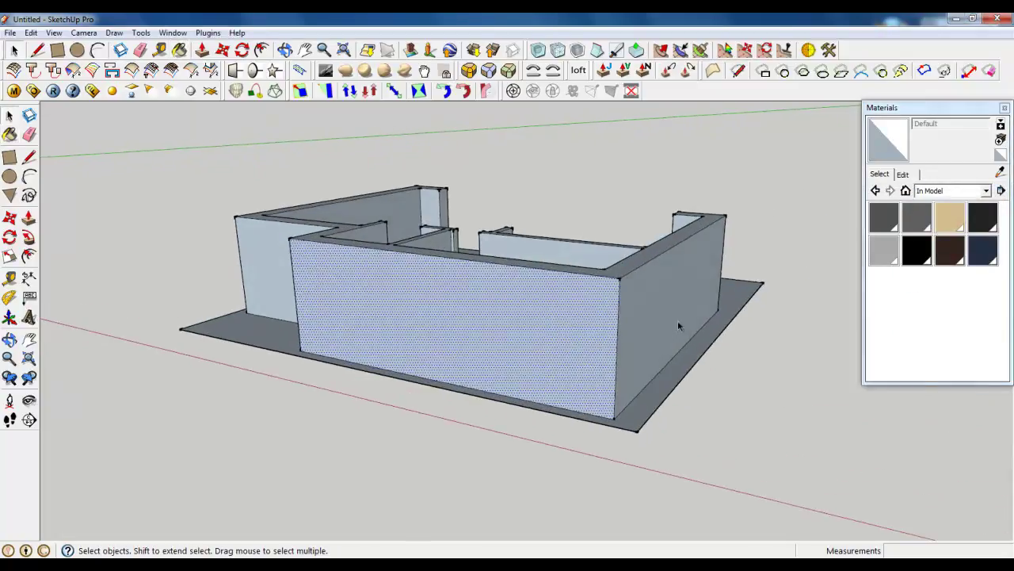
{"action": "left_click", "coordinate": [893, 252]}
{"action": "left_click", "coordinate": [883, 218]}
{"action": "left_click", "coordinate": [917, 218]}
{"action": "left_click", "coordinate": [916, 250]}
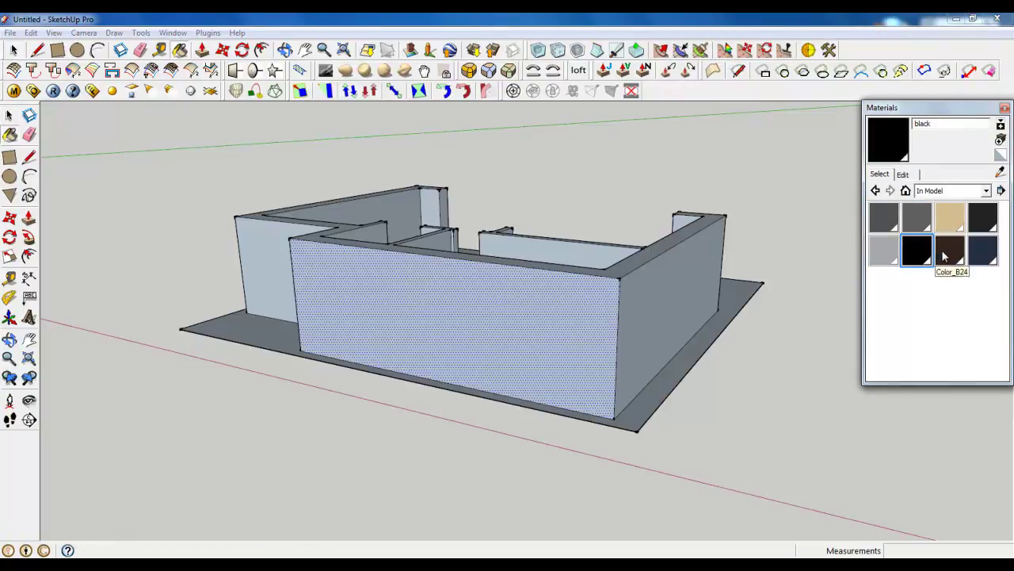
{"action": "left_click", "coordinate": [962, 222]}
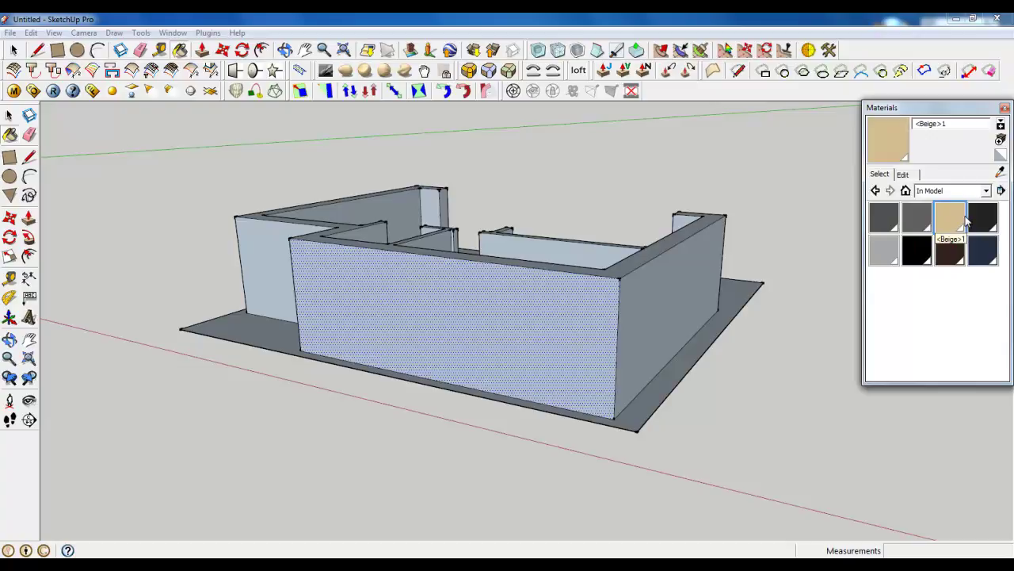
{"action": "left_click", "coordinate": [982, 218]}
{"action": "left_click", "coordinate": [886, 226]}
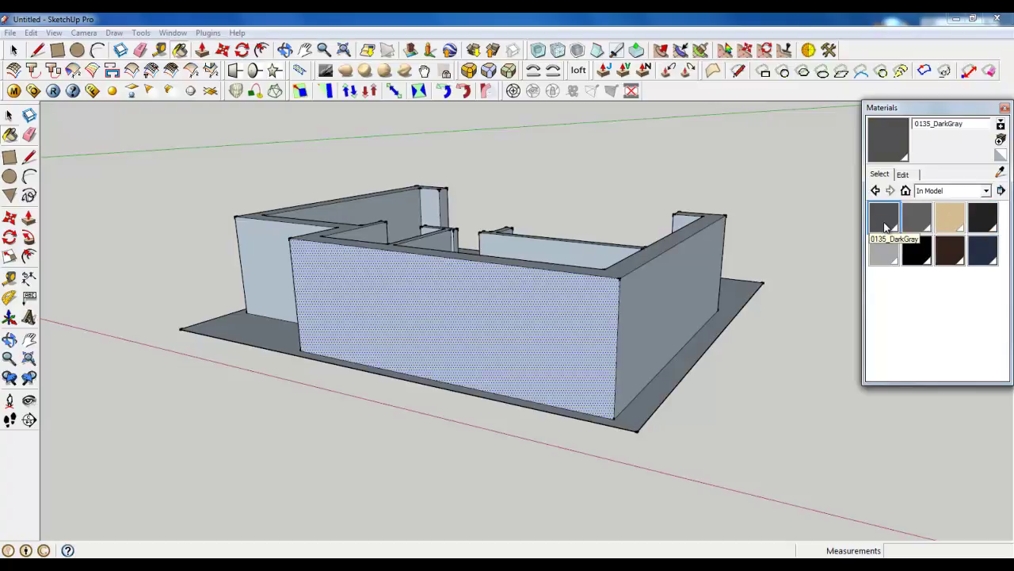
Step: Purge all unused items from the entire model through the model statistics
{"action": "left_click", "coordinate": [173, 32]}
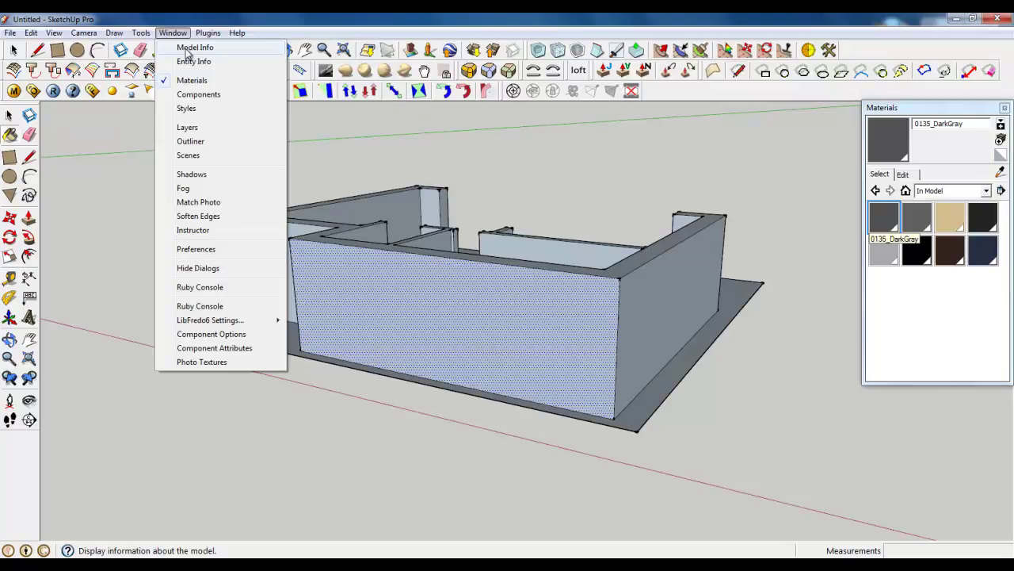
{"action": "left_click", "coordinate": [190, 48]}
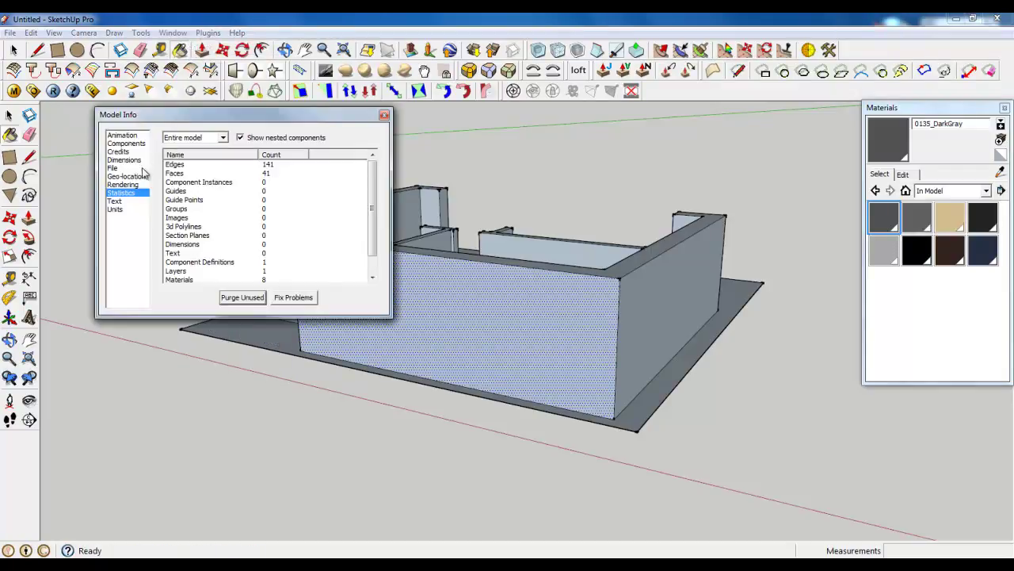
{"action": "left_click", "coordinate": [241, 297]}
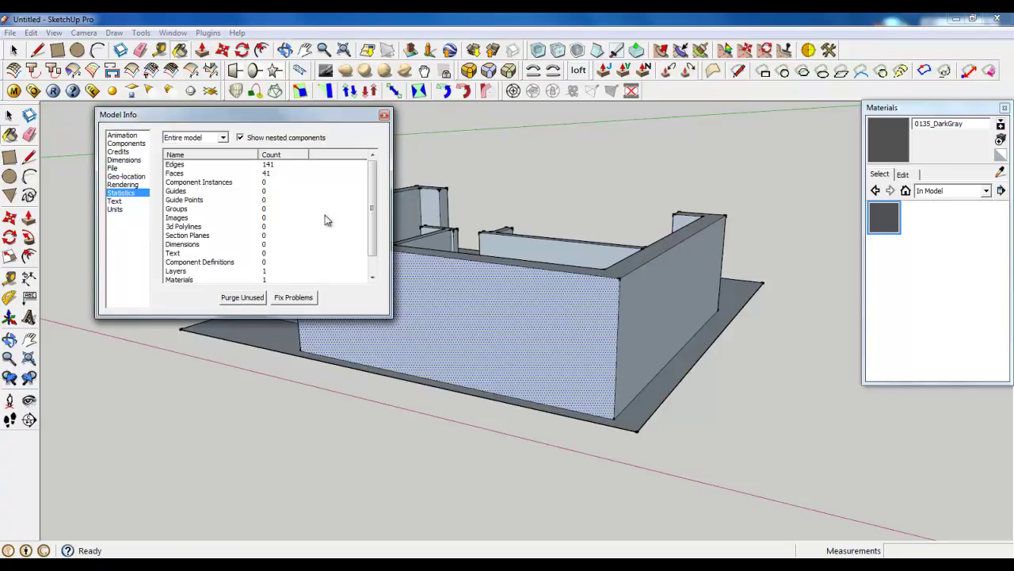
{"action": "left_click", "coordinate": [384, 116]}
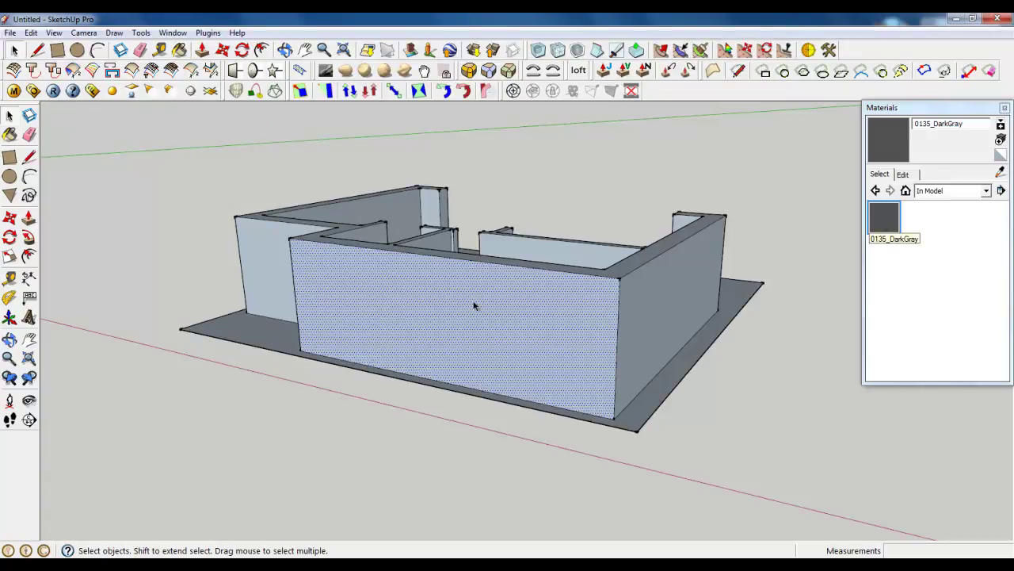
Step: Push/Pull the central partition face beside the balcony up to the 2500 mm height of the finished walls
{"action": "middle_click_drag", "start_coordinate": [473, 306], "coordinate": [493, 366]}
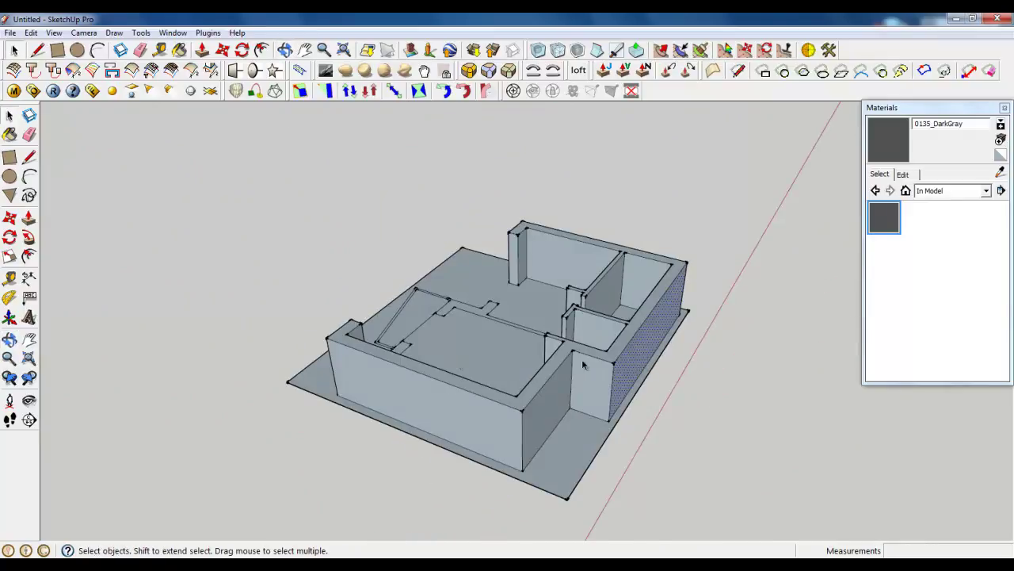
{"action": "scroll", "coordinate": [451, 352], "scroll_direction": "up", "scroll_amount": 5}
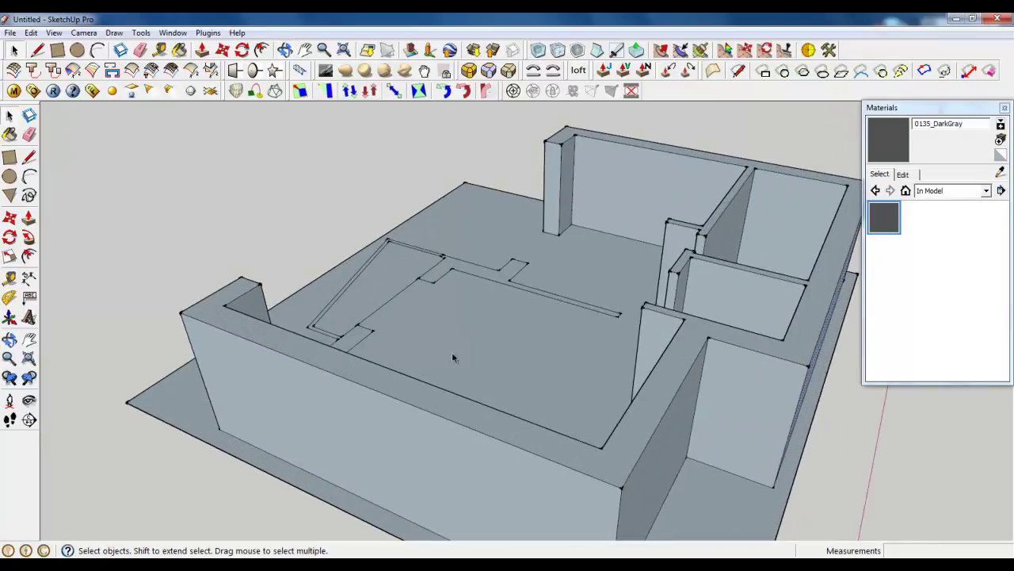
{"action": "left_click", "coordinate": [202, 49]}
{"action": "scroll", "coordinate": [464, 340], "scroll_direction": "down", "scroll_amount": 3}
{"action": "middle_click_drag", "start_coordinate": [465, 340], "coordinate": [436, 344]}
{"action": "scroll", "coordinate": [516, 309], "scroll_direction": "up", "scroll_amount": 5}
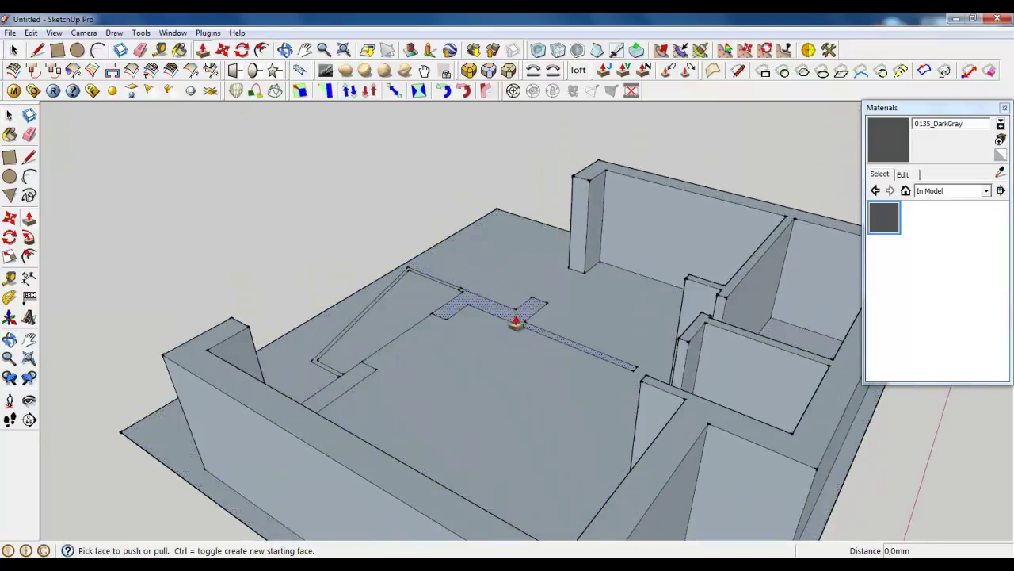
{"action": "left_click_drag", "start_coordinate": [515, 315], "coordinate": [693, 293]}
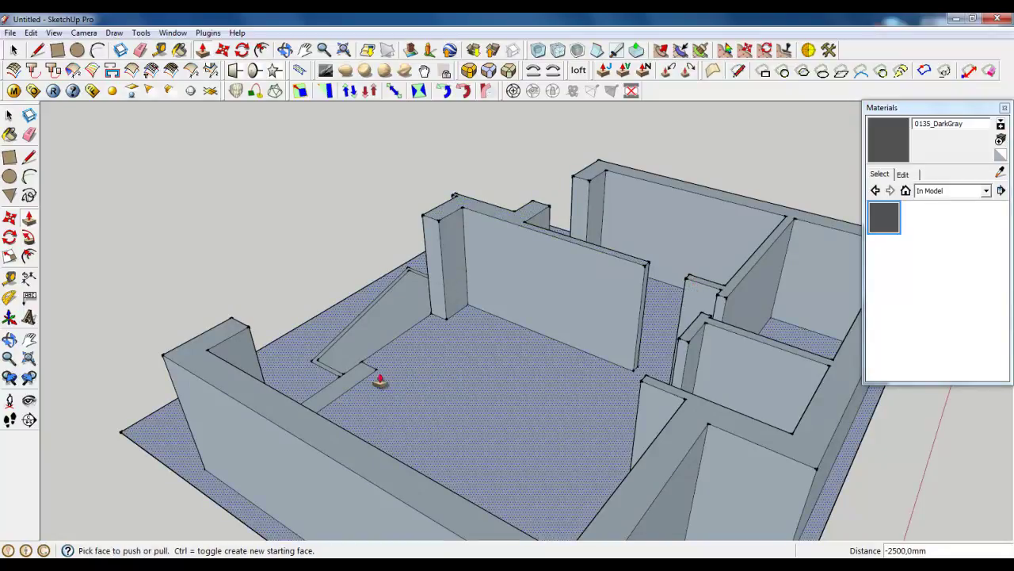
Step: Push/Pull the remaining wall pier and the angled balcony wall up to the same 2500 mm height
{"action": "left_click_drag", "start_coordinate": [361, 376], "coordinate": [245, 335]}
{"action": "middle_click_drag", "start_coordinate": [245, 335], "coordinate": [281, 394]}
{"action": "scroll", "coordinate": [594, 324], "scroll_direction": "down", "scroll_amount": 5}
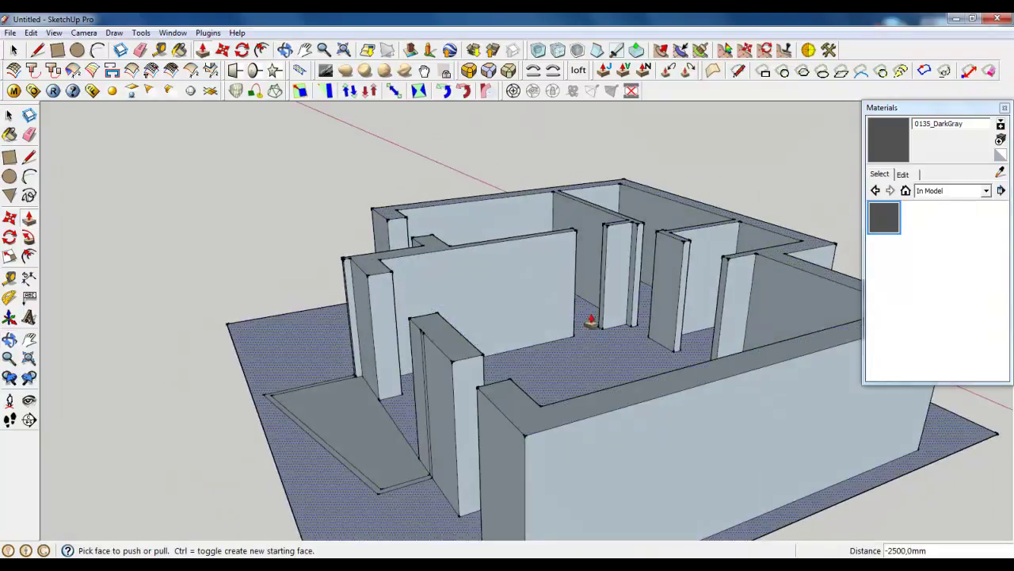
{"action": "scroll", "coordinate": [503, 430], "scroll_direction": "up", "scroll_amount": 7}
{"action": "left_click_drag", "start_coordinate": [501, 394], "coordinate": [561, 229]}
{"action": "scroll", "coordinate": [502, 336], "scroll_direction": "down", "scroll_amount": 5}
{"action": "middle_click_drag", "start_coordinate": [502, 336], "coordinate": [679, 306]}
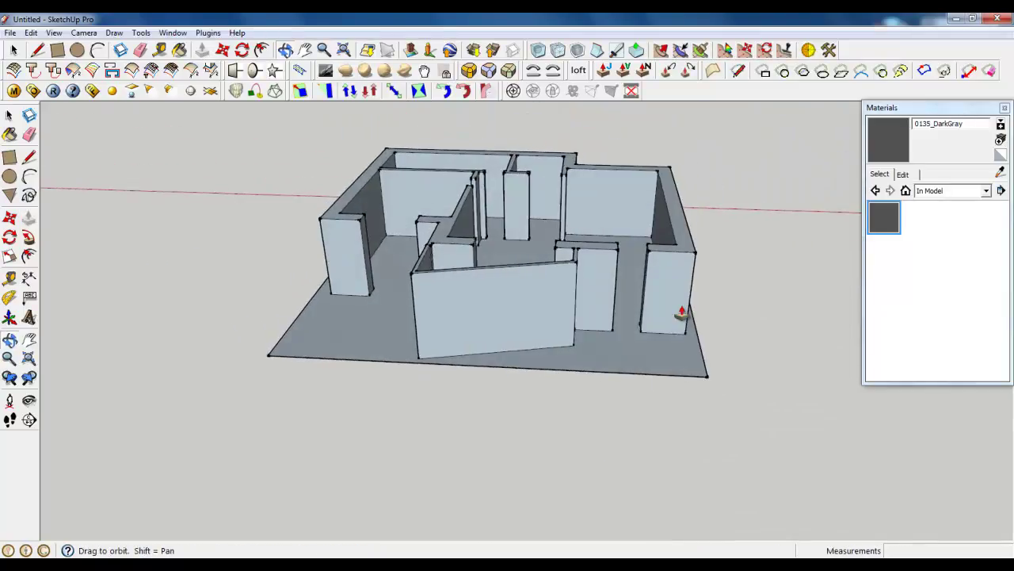
Step: Examine the raised walls and the openings between the piers around the balcony
{"action": "left_click", "coordinate": [16, 50]}
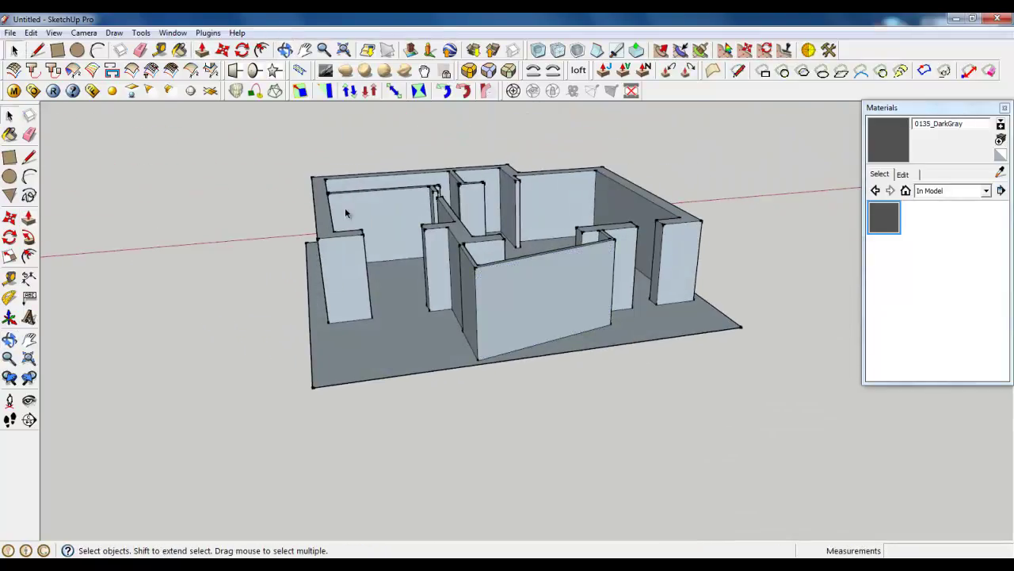
{"action": "scroll", "coordinate": [348, 214], "scroll_direction": "up", "scroll_amount": 2}
{"action": "scroll", "coordinate": [413, 317], "scroll_direction": "down", "scroll_amount": 3}
{"action": "middle_click_drag", "start_coordinate": [413, 317], "coordinate": [484, 345]}
{"action": "scroll", "coordinate": [603, 254], "scroll_direction": "up", "scroll_amount": 3}
{"action": "scroll", "coordinate": [604, 254], "scroll_direction": "up", "scroll_amount": 3}
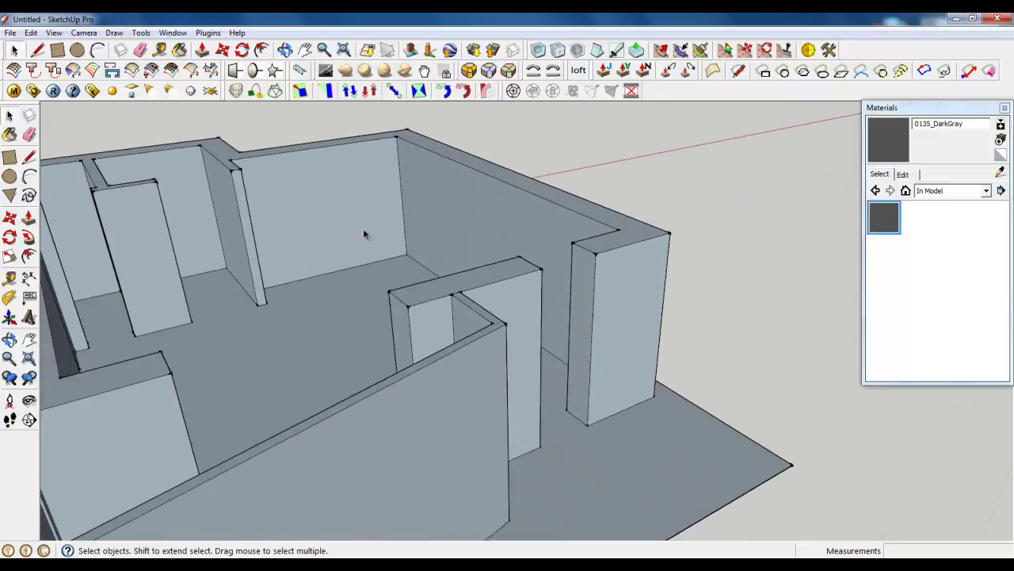
Step: Draw a 450 mm line across the end face of the outer corner wall, 200 mm below its top edge
{"action": "left_click", "coordinate": [37, 51]}
{"action": "scroll", "coordinate": [566, 253], "scroll_direction": "up", "scroll_amount": 3}
{"action": "scroll", "coordinate": [528, 272], "scroll_direction": "down", "scroll_amount": 3}
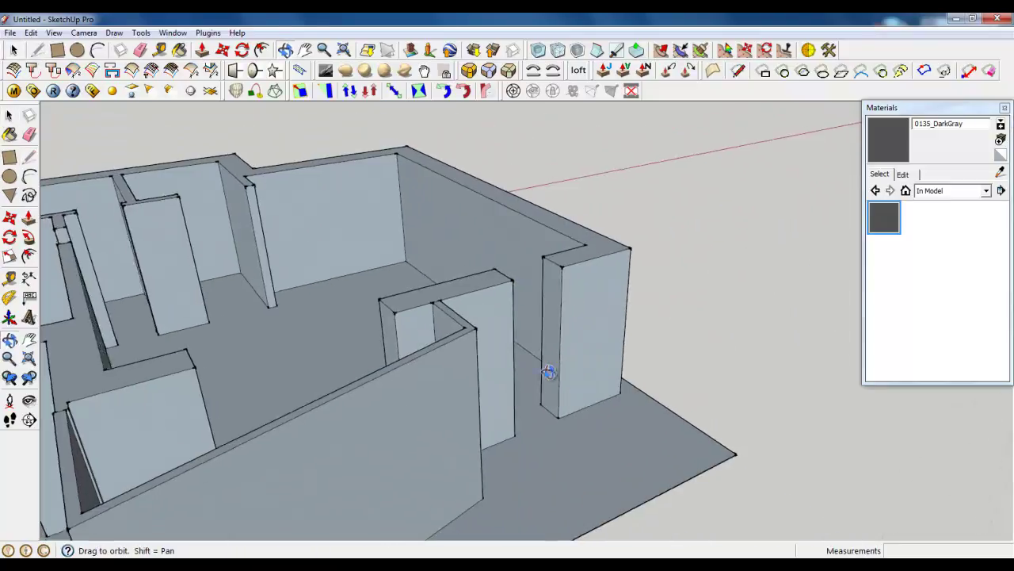
{"action": "middle_click_drag", "start_coordinate": [548, 374], "coordinate": [591, 355]}
{"action": "scroll", "coordinate": [573, 291], "scroll_direction": "up", "scroll_amount": 2}
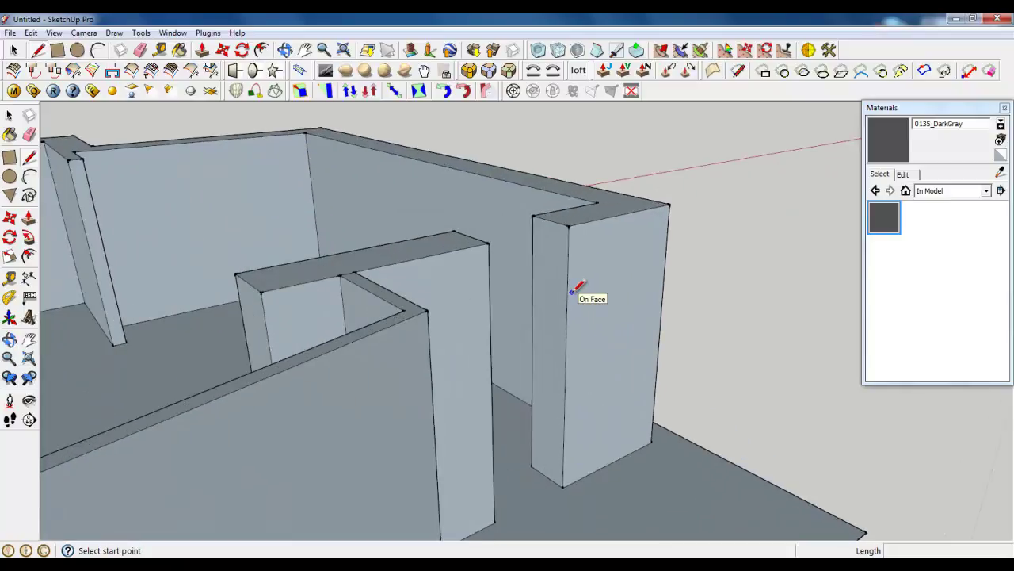
{"action": "scroll", "coordinate": [586, 285], "scroll_direction": "down", "scroll_amount": 3}
{"action": "middle_click_drag", "start_coordinate": [587, 285], "coordinate": [282, 330]}
{"action": "scroll", "coordinate": [367, 356], "scroll_direction": "down", "scroll_amount": 3}
{"action": "middle_click_drag", "start_coordinate": [367, 355], "coordinate": [661, 391]}
{"action": "scroll", "coordinate": [626, 357], "scroll_direction": "up", "scroll_amount": 4}
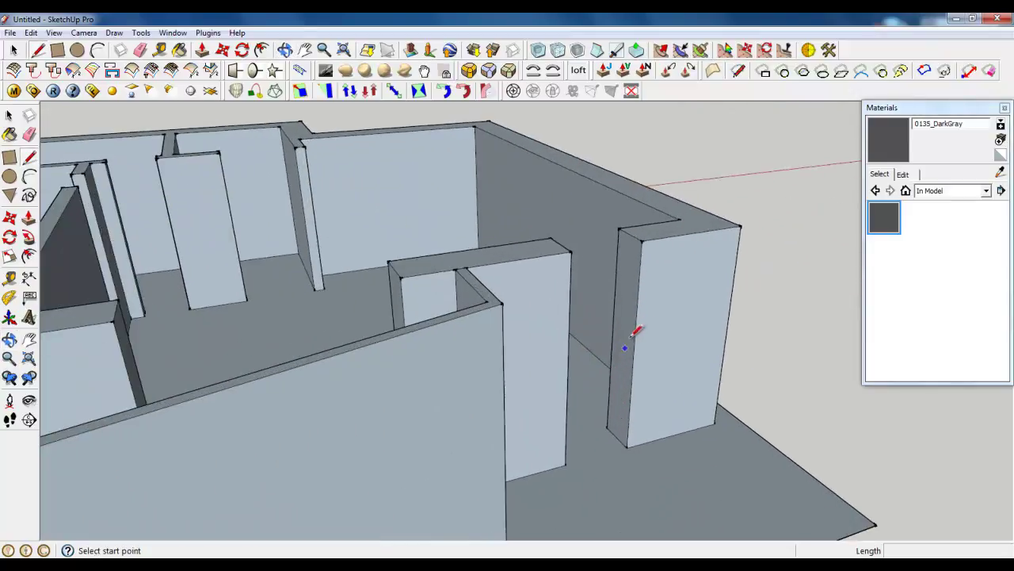
{"action": "left_click", "coordinate": [643, 241]}
{"action": "scroll", "coordinate": [643, 241], "scroll_direction": "up", "scroll_amount": 3}
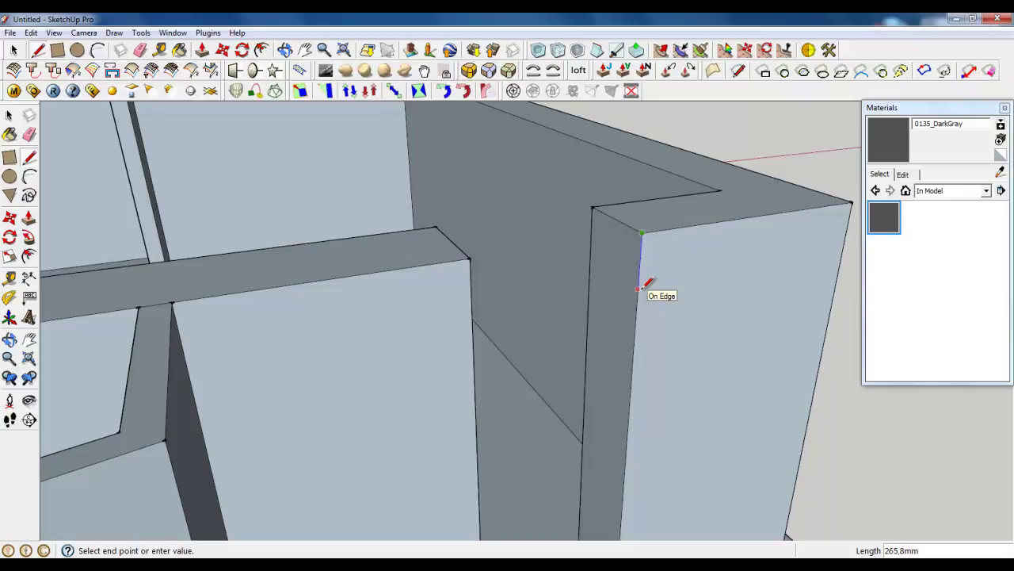
{"action": "type", "text": "200"}
{"action": "key", "text": "Return"}
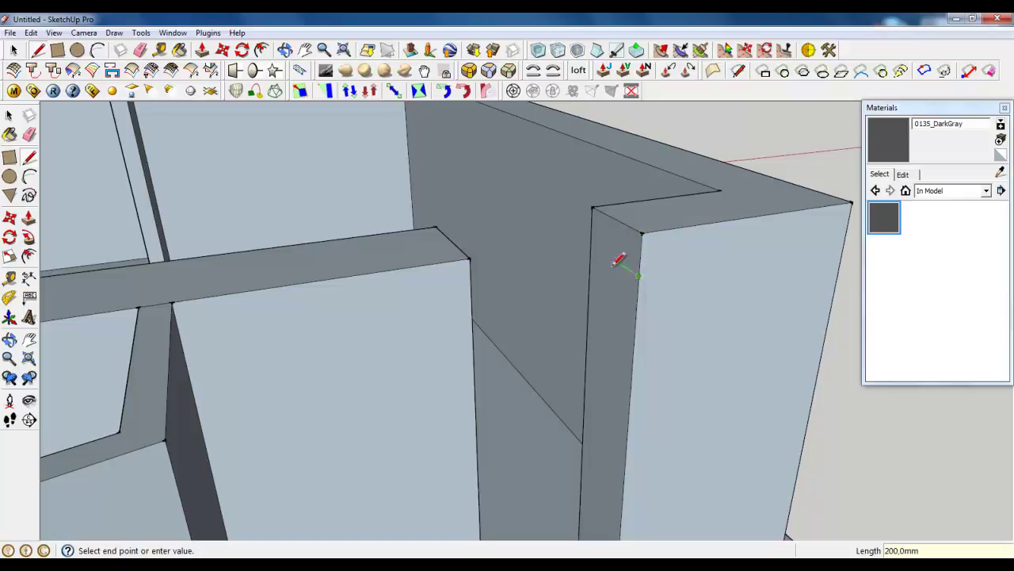
{"action": "type", "text": "450"}
{"action": "key", "text": "Return"}
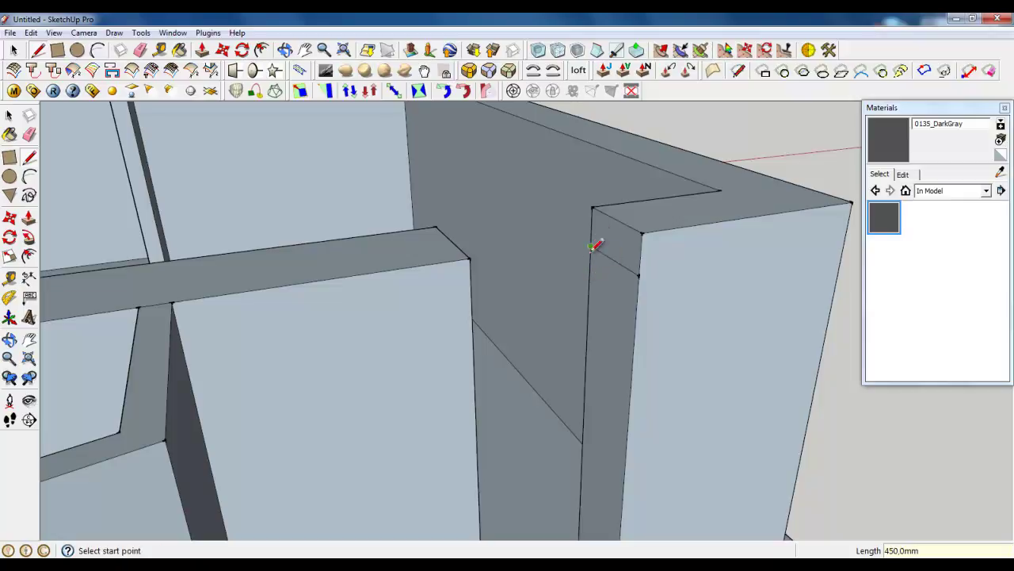
Step: Try to Push/Pull the marked 200 mm high face across the opening to the neighbouring wall pier
{"action": "left_click", "coordinate": [201, 51]}
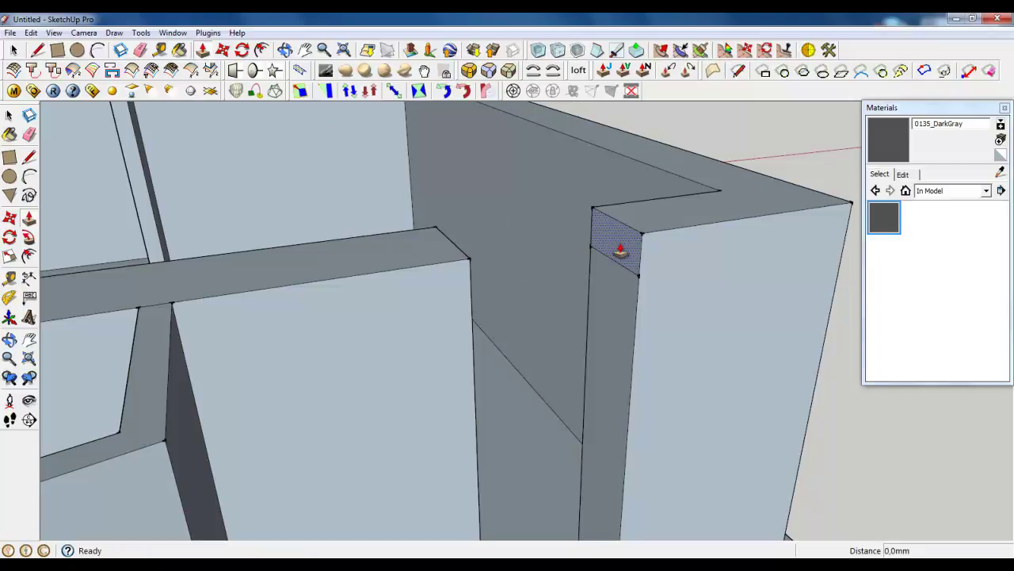
{"action": "left_click_drag", "start_coordinate": [620, 251], "coordinate": [466, 267]}
{"action": "scroll", "coordinate": [666, 250], "scroll_direction": "down", "scroll_amount": 5}
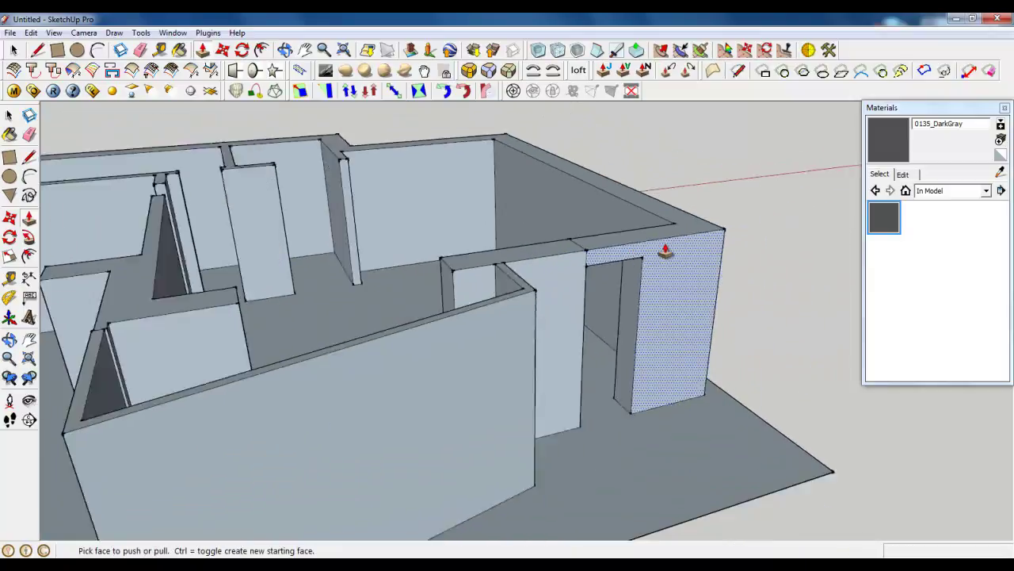
{"action": "middle_click_drag", "start_coordinate": [665, 250], "coordinate": [362, 344]}
{"action": "scroll", "coordinate": [369, 343], "scroll_direction": "down", "scroll_amount": 5}
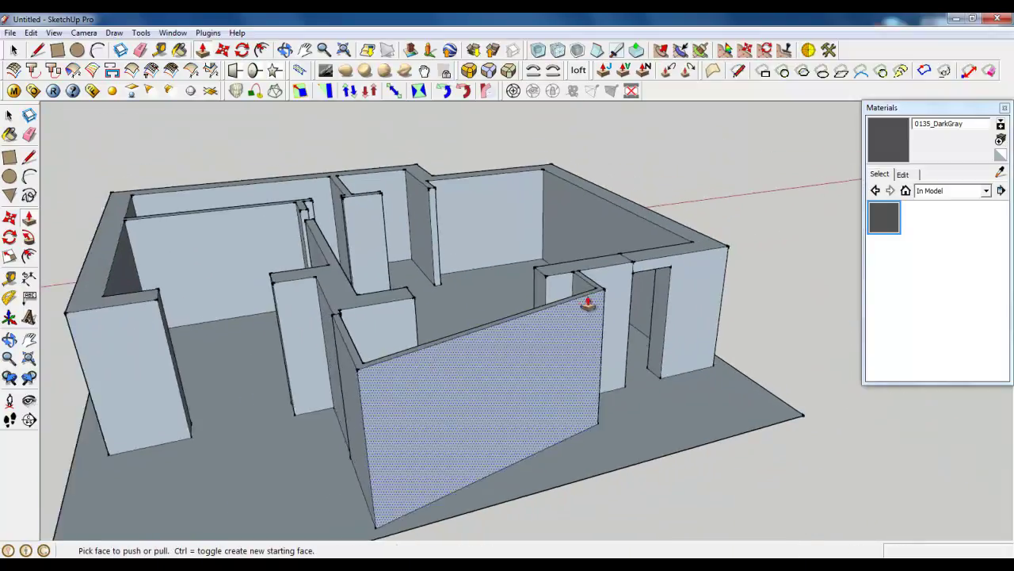
{"action": "scroll", "coordinate": [730, 252], "scroll_direction": "up", "scroll_amount": 8}
Step: Copy the 200 mm high face with its edges to the top of the neighbouring pier's end at the balcony opening
{"action": "left_click", "coordinate": [13, 50]}
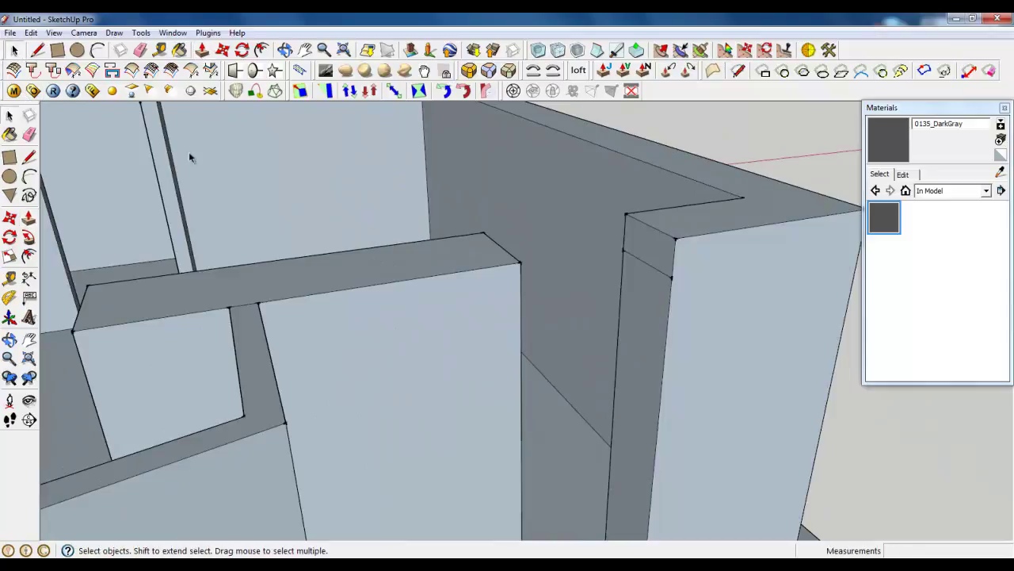
{"action": "left_click", "coordinate": [642, 241]}
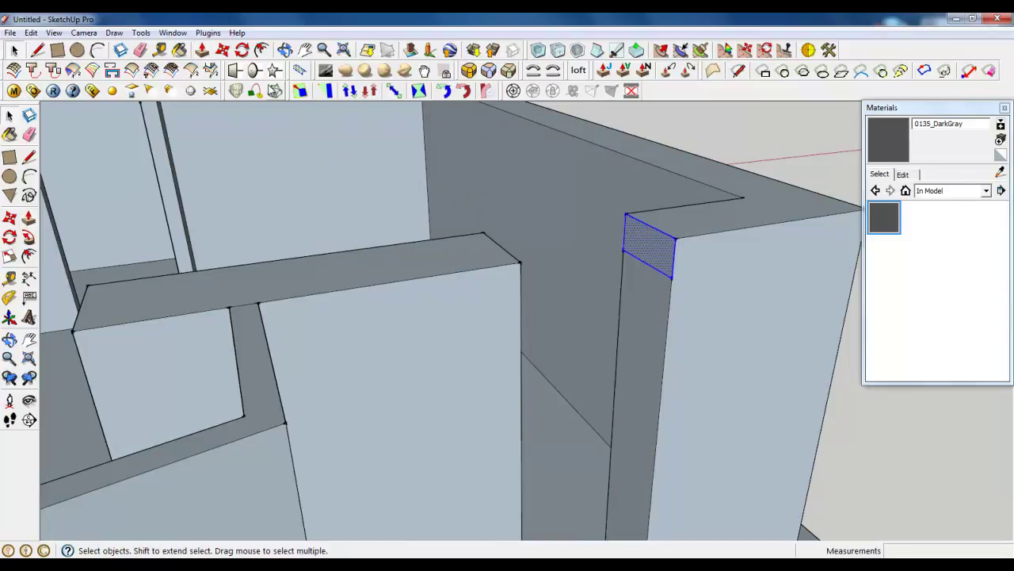
{"action": "left_click", "coordinate": [225, 50]}
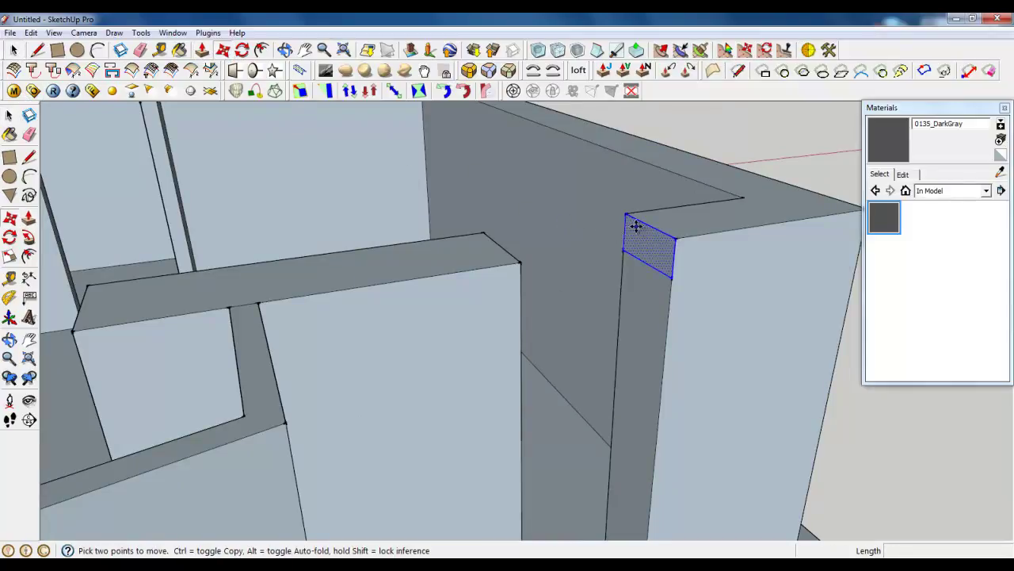
{"action": "left_click", "coordinate": [675, 241]}
{"action": "key", "text": "ctrl"}
{"action": "scroll", "coordinate": [674, 236], "scroll_direction": "down", "scroll_amount": 3}
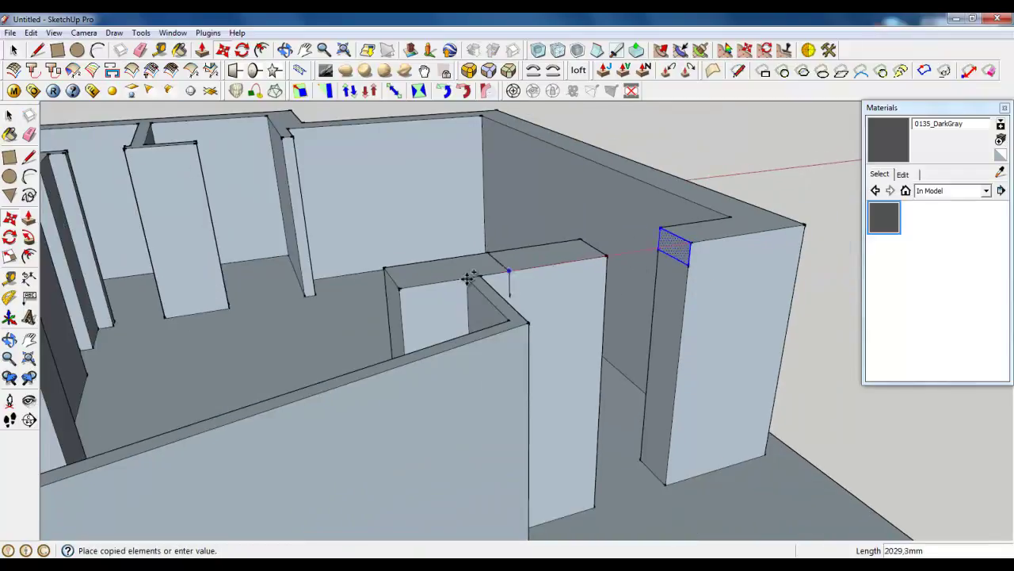
{"action": "scroll", "coordinate": [395, 290], "scroll_direction": "down", "scroll_amount": 3}
{"action": "middle_click_drag", "start_coordinate": [526, 294], "coordinate": [507, 370]}
{"action": "scroll", "coordinate": [508, 369], "scroll_direction": "up", "scroll_amount": 5}
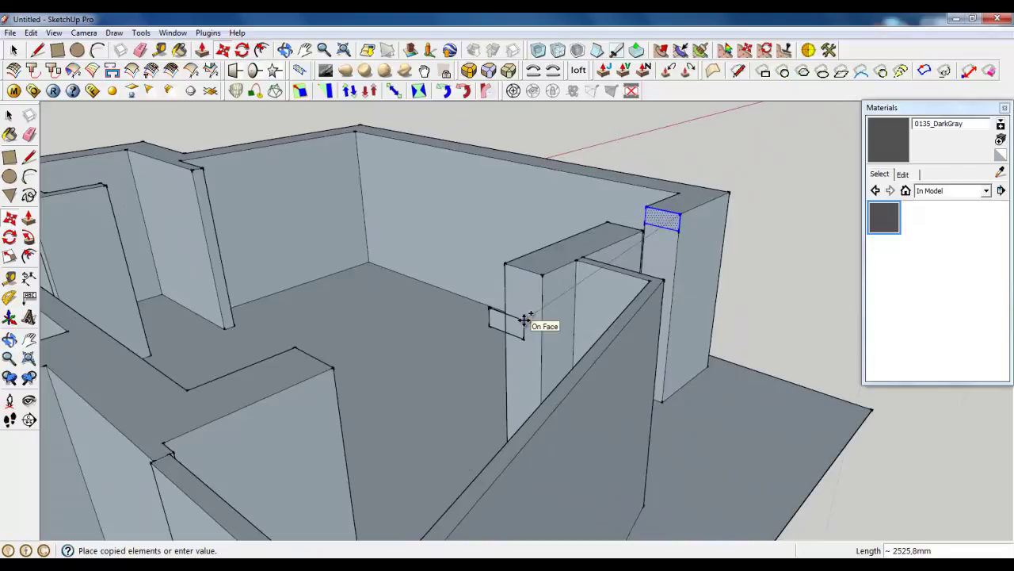
{"action": "scroll", "coordinate": [523, 305], "scroll_direction": "up", "scroll_amount": 3}
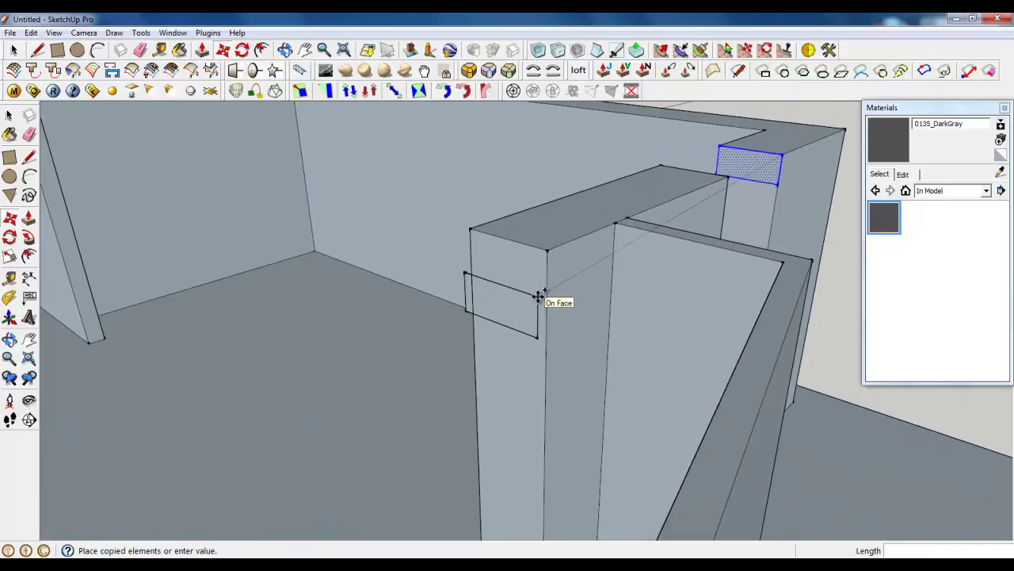
{"action": "left_click", "coordinate": [548, 252]}
Step: Place another copy of the 200 mm high face at the top of the pier facing the other room's outer opening
{"action": "left_click", "coordinate": [566, 242]}
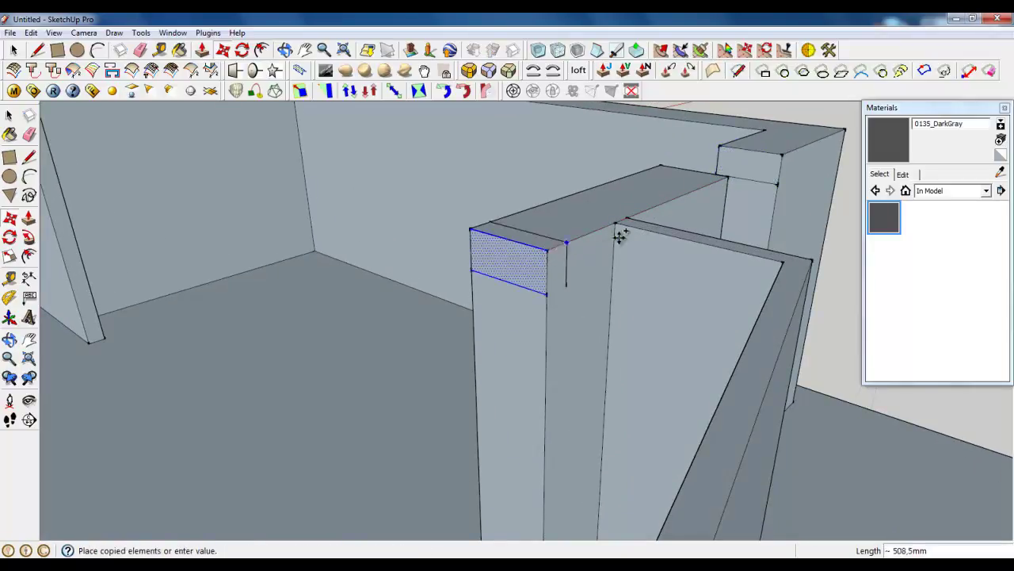
{"action": "scroll", "coordinate": [747, 214], "scroll_direction": "down", "scroll_amount": 6}
{"action": "scroll", "coordinate": [502, 268], "scroll_direction": "up", "scroll_amount": 5}
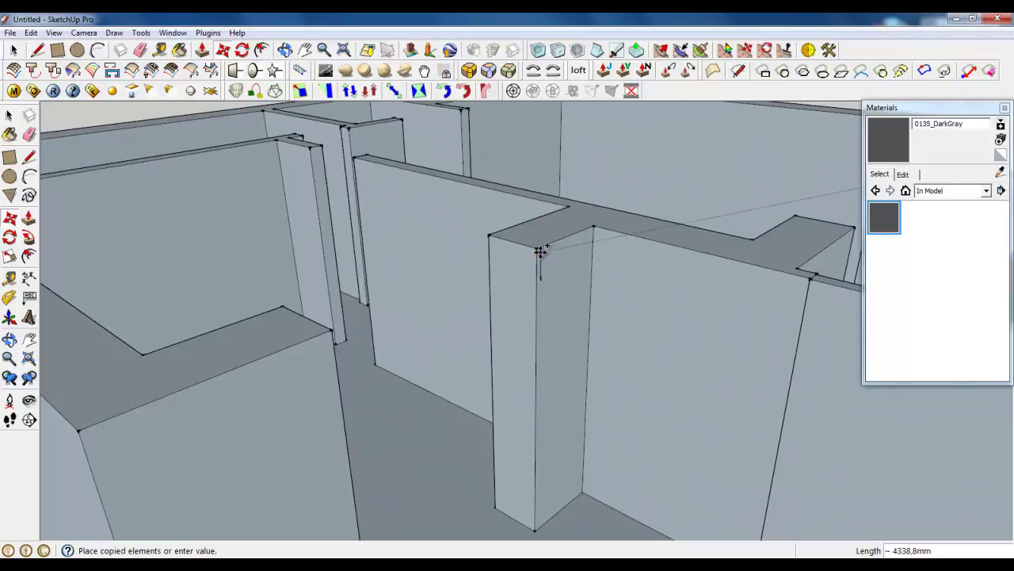
{"action": "left_click", "coordinate": [537, 248]}
{"action": "scroll", "coordinate": [306, 408], "scroll_direction": "down", "scroll_amount": 5}
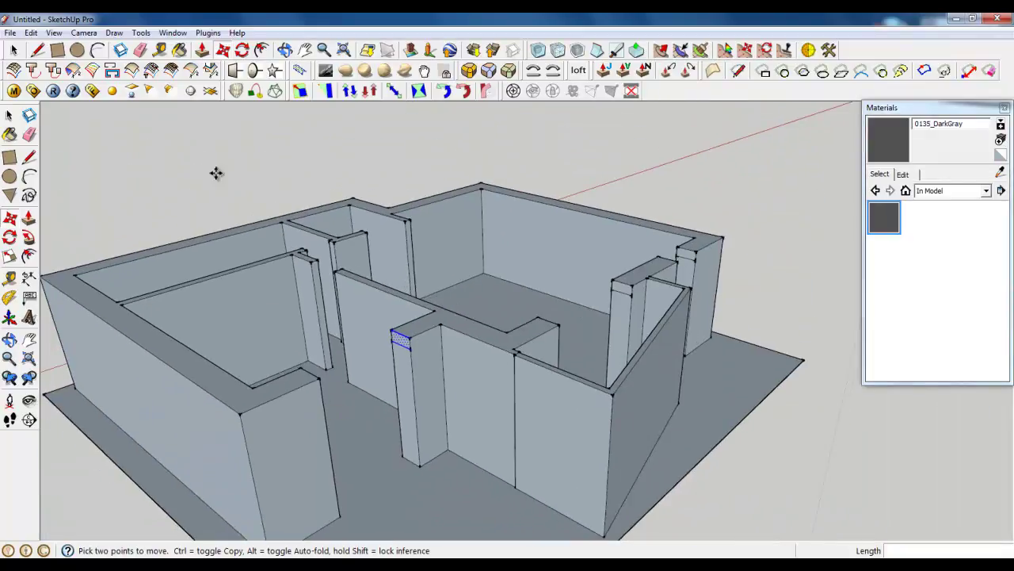
Step: Push/Pull the marked face on the outer corner wall across the opening to the adjacent pier to form a lintel
{"action": "left_click", "coordinate": [202, 50]}
{"action": "scroll", "coordinate": [736, 253], "scroll_direction": "up", "scroll_amount": 5}
{"action": "left_click", "coordinate": [623, 282]}
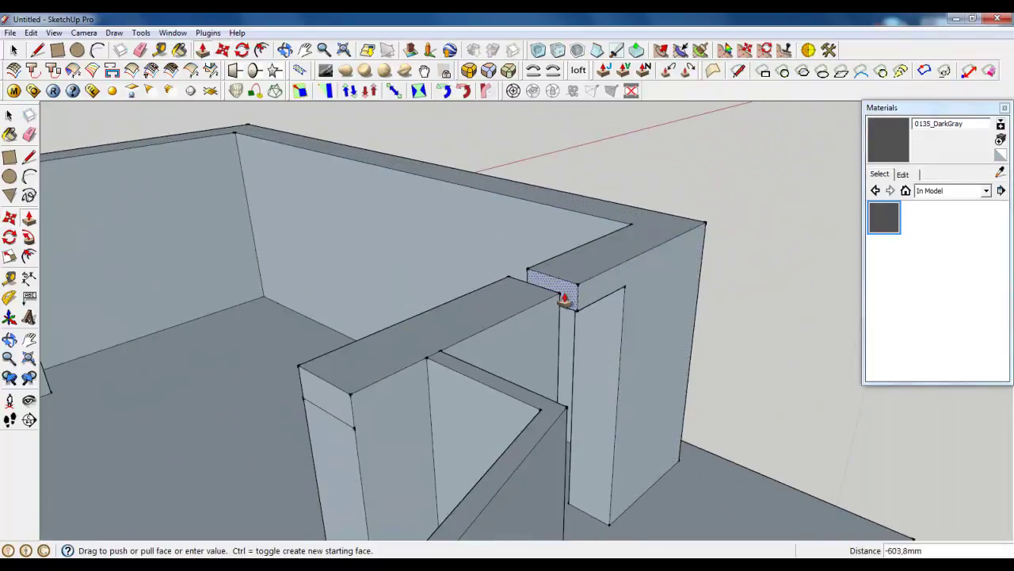
{"action": "left_click", "coordinate": [557, 305]}
{"action": "scroll", "coordinate": [486, 346], "scroll_direction": "down", "scroll_amount": 5}
Step: Push/Pull the middle pier's marked face across the balcony opening to the opposite wall to form a lintel
{"action": "left_click", "coordinate": [489, 340]}
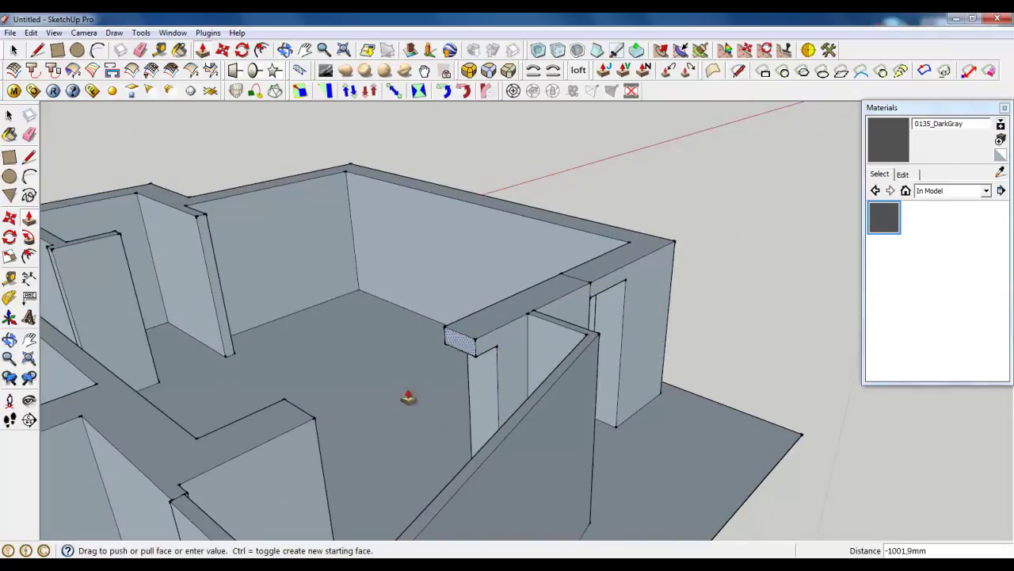
{"action": "scroll", "coordinate": [315, 425], "scroll_direction": "up", "scroll_amount": 5}
{"action": "left_click", "coordinate": [414, 383]}
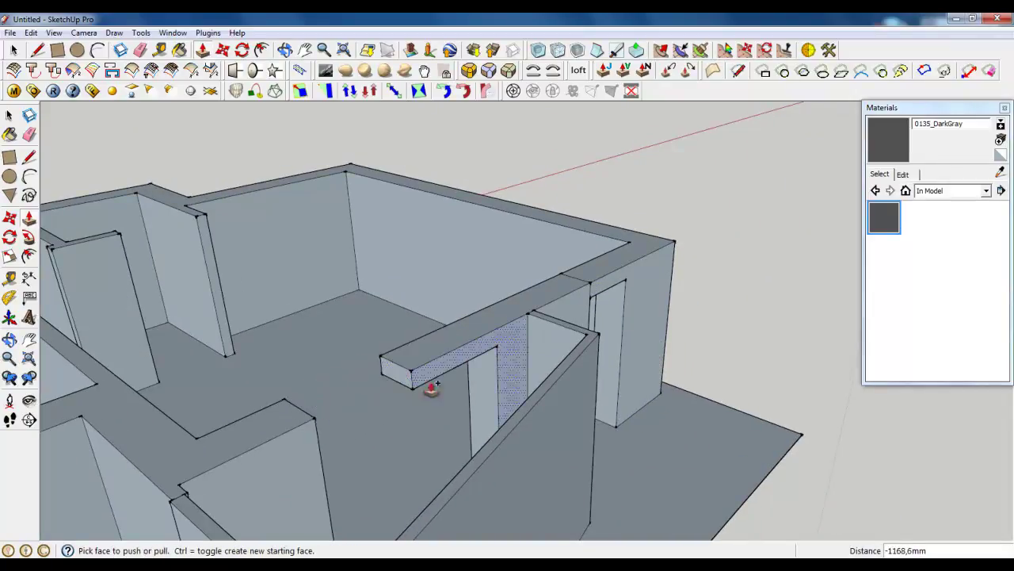
{"action": "left_click", "coordinate": [487, 340]}
{"action": "middle_click_drag", "start_coordinate": [487, 340], "coordinate": [356, 467]}
{"action": "scroll", "coordinate": [220, 312], "scroll_direction": "up", "scroll_amount": 5}
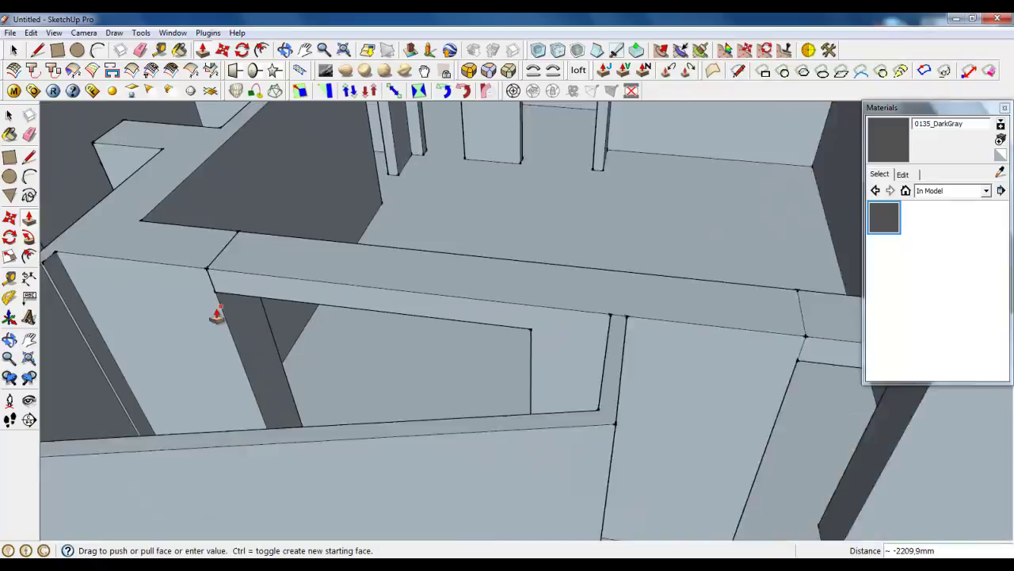
{"action": "left_click", "coordinate": [206, 278]}
{"action": "scroll", "coordinate": [534, 374], "scroll_direction": "down", "scroll_amount": 5}
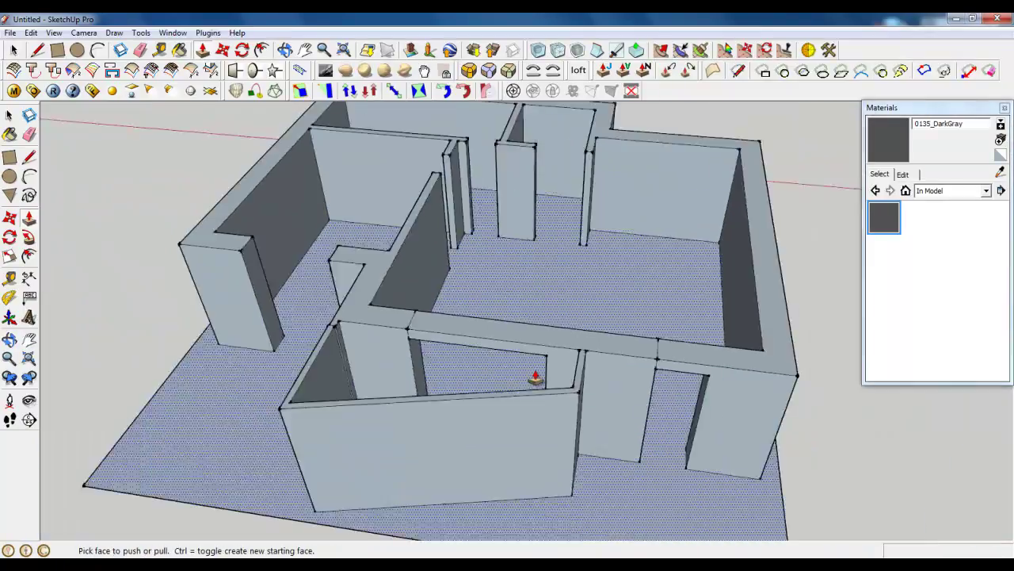
Step: Push/Pull the marked face on the remaining pier across the last outer opening to the facing wall end
{"action": "scroll", "coordinate": [315, 321], "scroll_direction": "up", "scroll_amount": 3}
{"action": "middle_click_drag", "start_coordinate": [315, 321], "coordinate": [389, 312]}
{"action": "scroll", "coordinate": [389, 313], "scroll_direction": "up", "scroll_amount": 3}
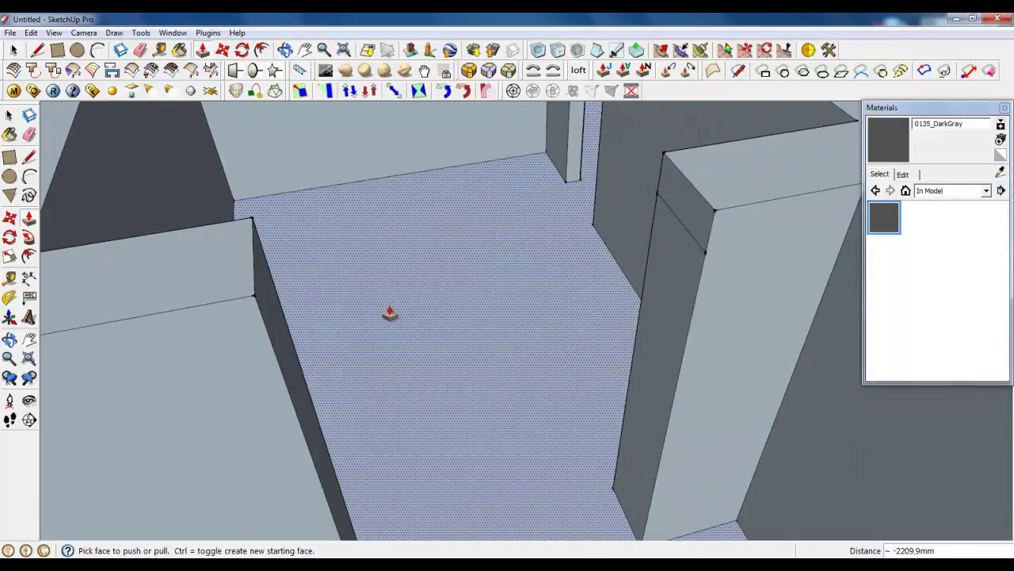
{"action": "left_click", "coordinate": [692, 224]}
{"action": "left_click", "coordinate": [253, 287]}
Step: Examine up close the joint where the new lintel meets the facing wall's corner
{"action": "middle_click_drag", "start_coordinate": [253, 287], "coordinate": [295, 273]}
{"action": "scroll", "coordinate": [328, 210], "scroll_direction": "up", "scroll_amount": 8}
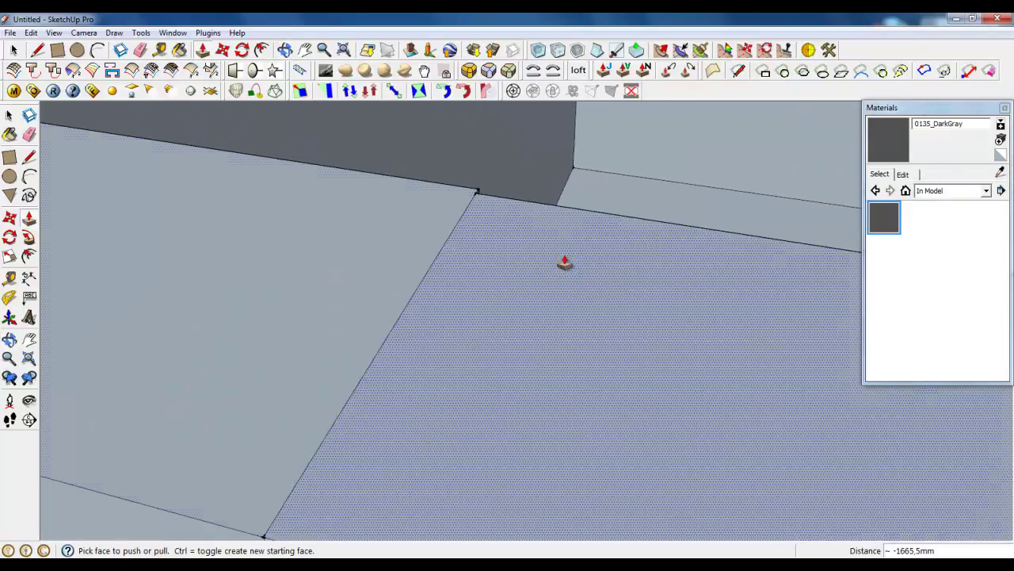
{"action": "middle_click_drag", "start_coordinate": [565, 262], "coordinate": [174, 264]}
{"action": "scroll", "coordinate": [478, 319], "scroll_direction": "down", "scroll_amount": 3}
{"action": "middle_click_drag", "start_coordinate": [478, 320], "coordinate": [419, 274]}
{"action": "scroll", "coordinate": [671, 301], "scroll_direction": "up", "scroll_amount": 5}
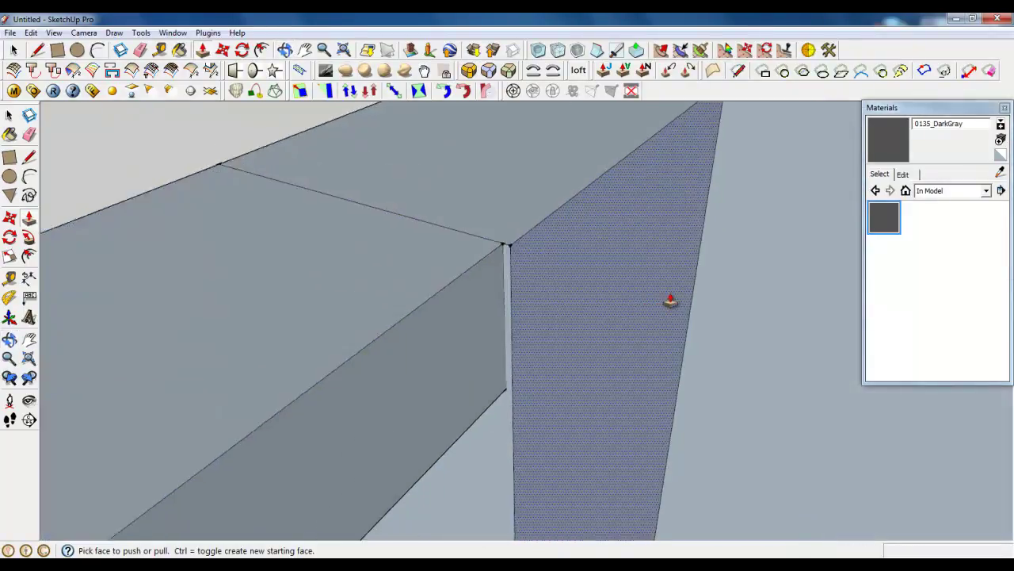
{"action": "scroll", "coordinate": [395, 353], "scroll_direction": "down", "scroll_amount": 3}
{"action": "middle_click_drag", "start_coordinate": [394, 353], "coordinate": [357, 294]}
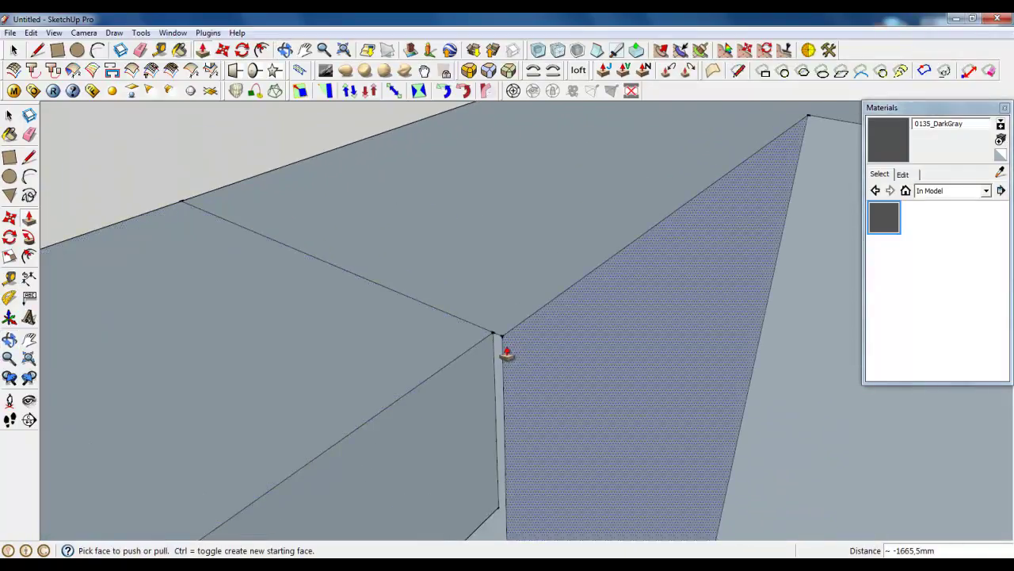
Step: Push/Pull the facing wall's side face 9.3 mm to bring it flush with the new lintel's corner
{"action": "left_click_drag", "start_coordinate": [511, 358], "coordinate": [503, 358]}
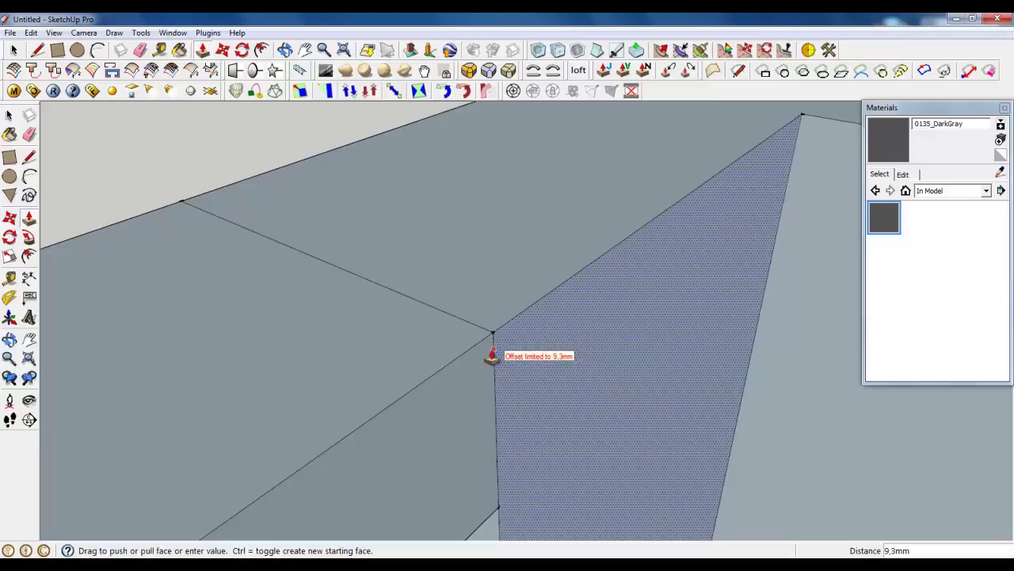
{"action": "left_click", "coordinate": [492, 355]}
{"action": "scroll", "coordinate": [493, 355], "scroll_direction": "down", "scroll_amount": 10}
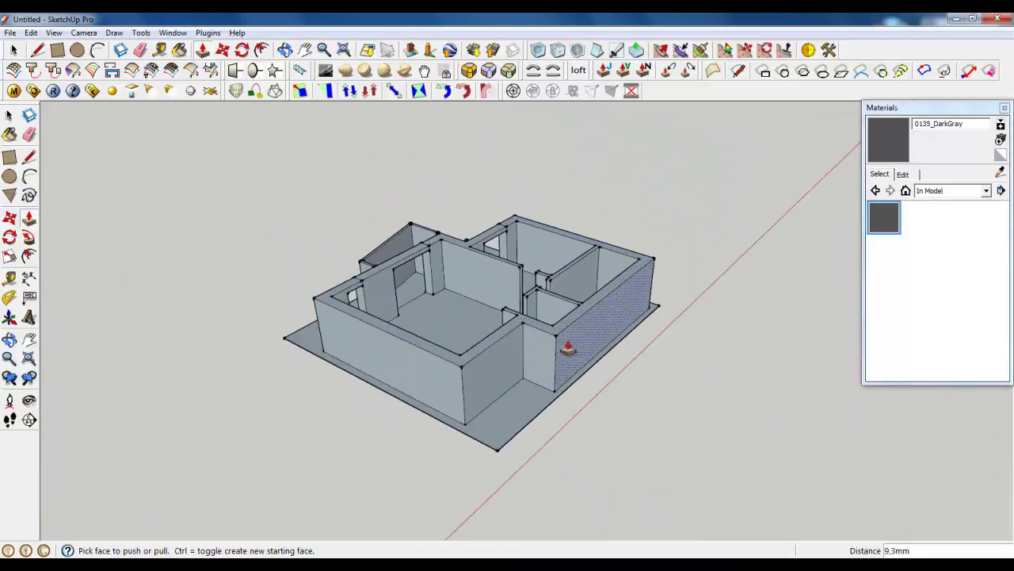
Step: Erase the leftover seam edges where the new lintels join the outer wall
{"action": "scroll", "coordinate": [446, 251], "scroll_direction": "up", "scroll_amount": 5}
{"action": "left_click", "coordinate": [140, 50]}
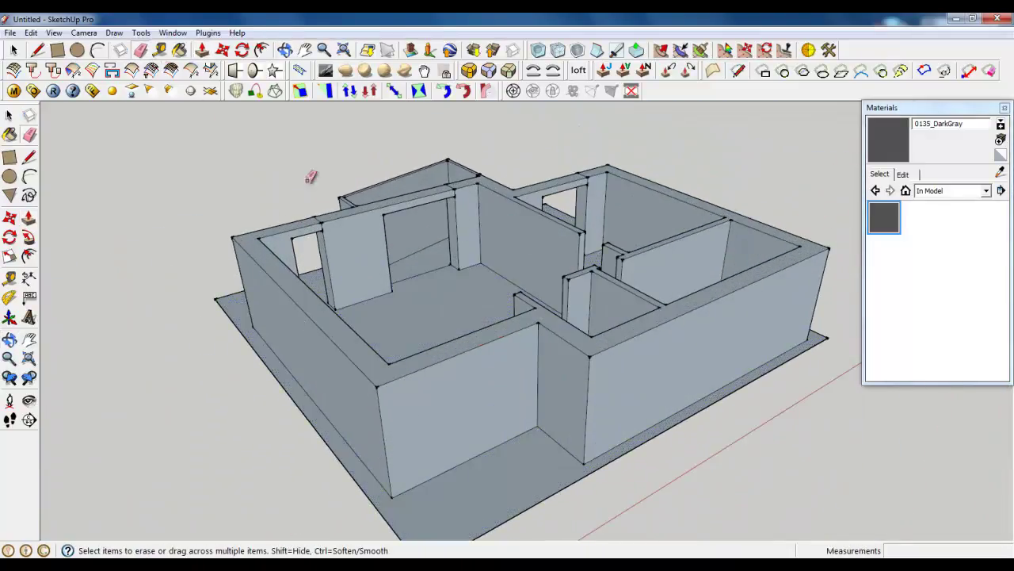
{"action": "scroll", "coordinate": [325, 210], "scroll_direction": "up", "scroll_amount": 5}
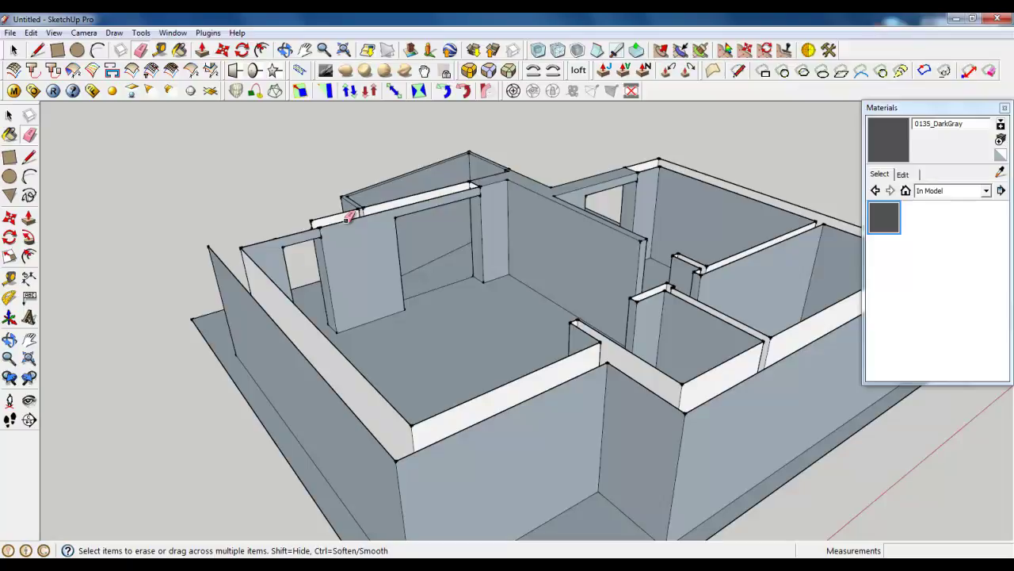
{"action": "scroll", "coordinate": [347, 215], "scroll_direction": "up", "scroll_amount": 10}
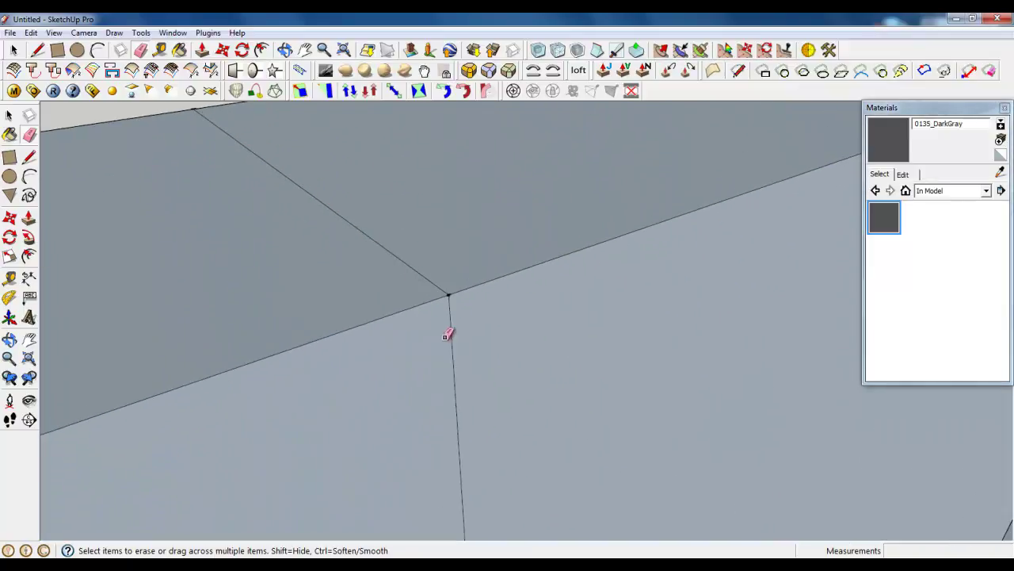
{"action": "mouse_move", "coordinate": [447, 336]}
{"action": "middle_mouse_down"}
{"action": "mouse_move", "coordinate": [346, 265]}
{"action": "mouse_move", "coordinate": [437, 169]}
{"action": "mouse_move", "coordinate": [632, 179]}
{"action": "mouse_move", "coordinate": [681, 201]}
{"action": "mouse_move", "coordinate": [695, 227]}
{"action": "mouse_move", "coordinate": [647, 274]}
{"action": "middle_mouse_up"}
{"action": "scroll", "coordinate": [449, 355], "scroll_direction": "up", "scroll_amount": 5}
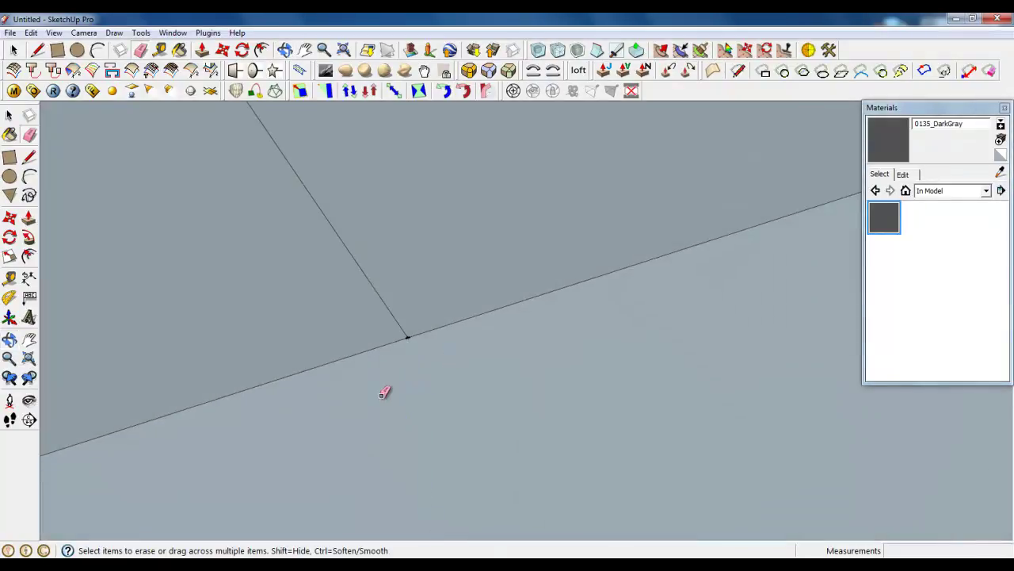
{"action": "left_click_drag", "start_coordinate": [407, 290], "coordinate": [368, 304]}
{"action": "scroll", "coordinate": [525, 417], "scroll_direction": "down", "scroll_amount": 4}
{"action": "mouse_move", "coordinate": [471, 413]}
{"action": "middle_mouse_down"}
{"action": "mouse_move", "coordinate": [448, 376]}
{"action": "mouse_move", "coordinate": [789, 321]}
{"action": "middle_mouse_up"}
{"action": "scroll", "coordinate": [452, 359], "scroll_direction": "down", "scroll_amount": 4}
{"action": "middle_click_drag", "start_coordinate": [452, 359], "coordinate": [570, 340]}
{"action": "scroll", "coordinate": [428, 278], "scroll_direction": "down", "scroll_amount": 3}
{"action": "left_click", "coordinate": [13, 50]}
{"action": "scroll", "coordinate": [395, 287], "scroll_direction": "down", "scroll_amount": 3}
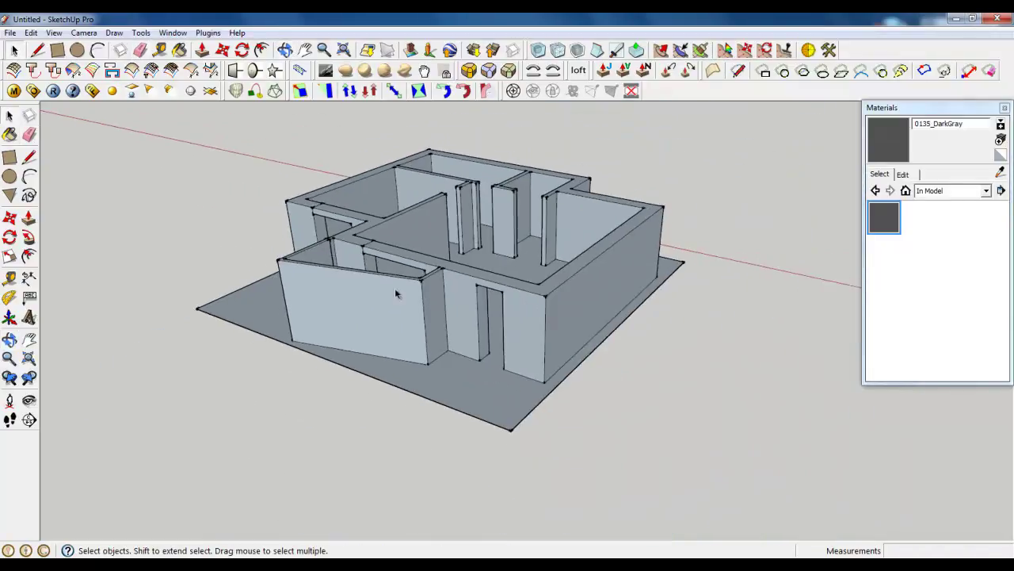
Step: Draw a dividing line across the narrow end face of the interior wall stub, 500 mm below its top
{"action": "middle_click_drag", "start_coordinate": [394, 288], "coordinate": [372, 238]}
{"action": "scroll", "coordinate": [364, 193], "scroll_direction": "up", "scroll_amount": 6}
{"action": "left_click", "coordinate": [38, 50]}
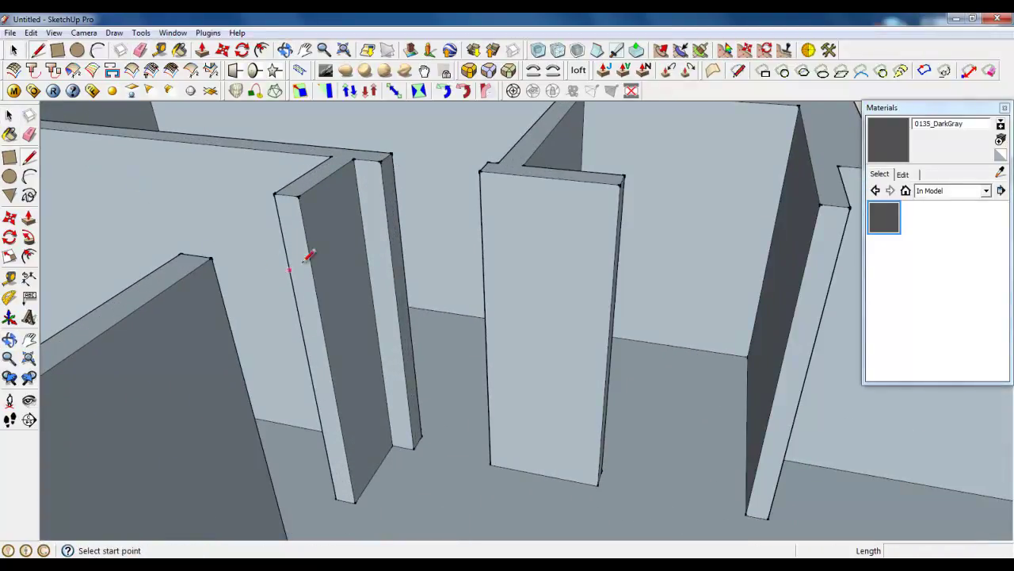
{"action": "middle_click_drag", "start_coordinate": [438, 328], "coordinate": [298, 412]}
{"action": "scroll", "coordinate": [444, 341], "scroll_direction": "down", "scroll_amount": 3}
{"action": "scroll", "coordinate": [318, 291], "scroll_direction": "up", "scroll_amount": 3}
{"action": "middle_click_drag", "start_coordinate": [354, 267], "coordinate": [500, 420]}
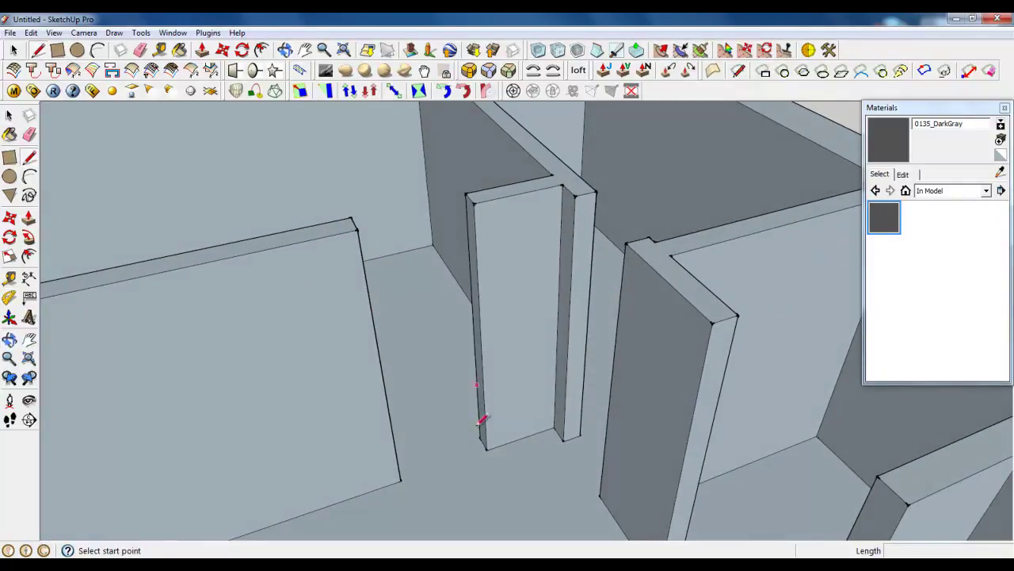
{"action": "middle_click_drag", "start_coordinate": [515, 449], "coordinate": [579, 451]}
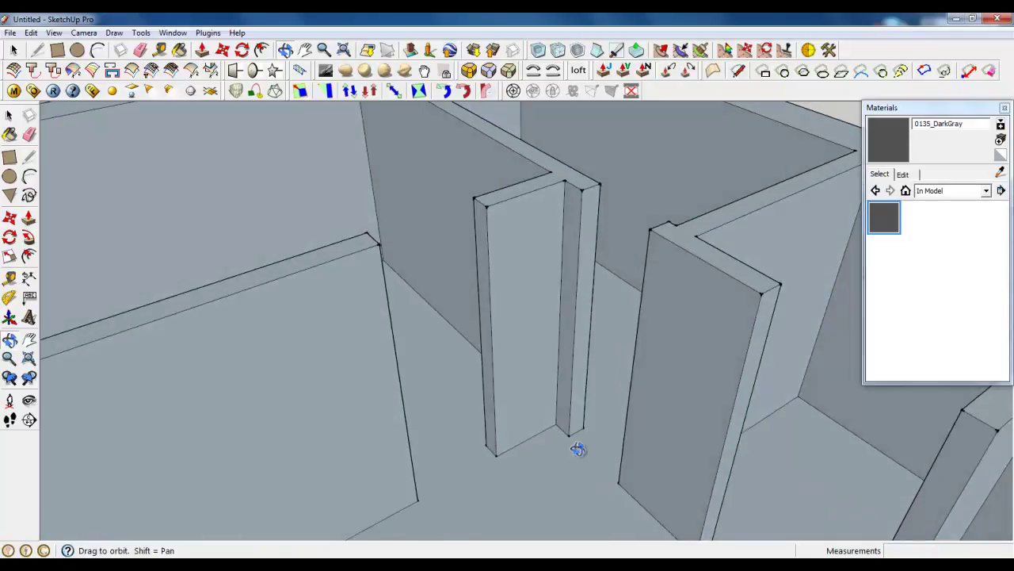
{"action": "scroll", "coordinate": [611, 307], "scroll_direction": "down", "scroll_amount": 3}
{"action": "middle_click_drag", "start_coordinate": [509, 378], "coordinate": [509, 377]}
{"action": "scroll", "coordinate": [514, 373], "scroll_direction": "up", "scroll_amount": 3}
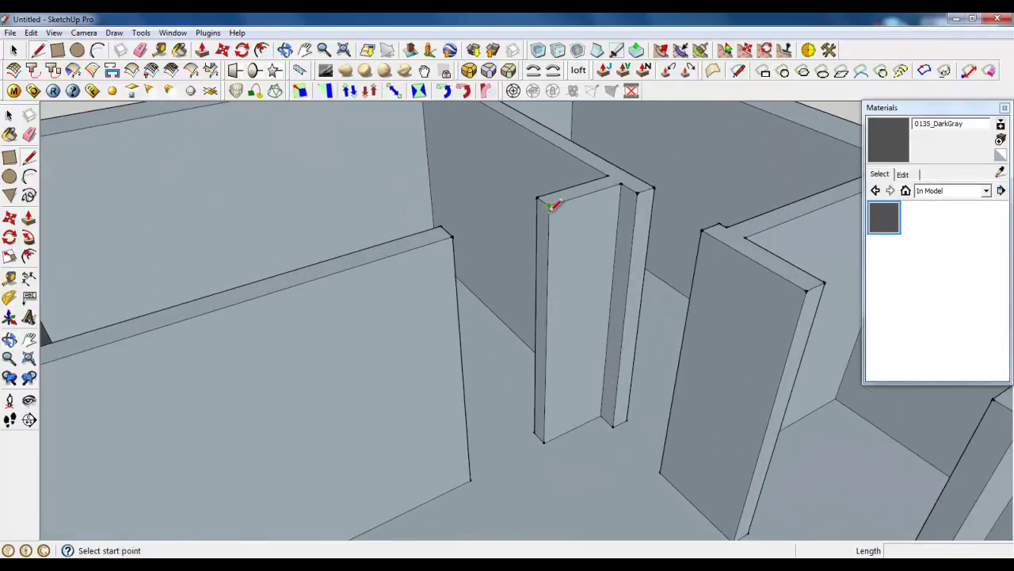
{"action": "left_click", "coordinate": [548, 206]}
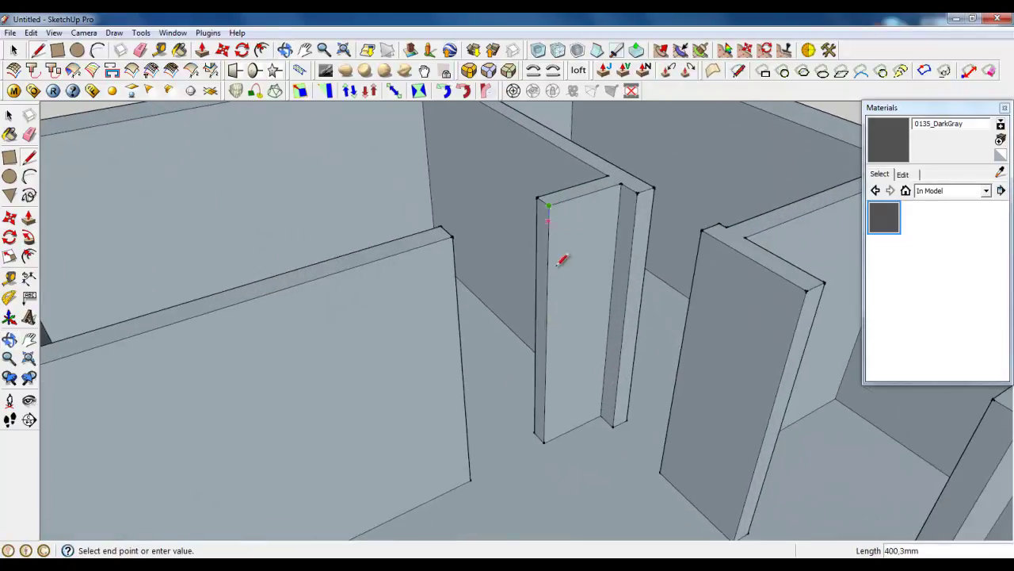
{"action": "left_click", "coordinate": [544, 441]}
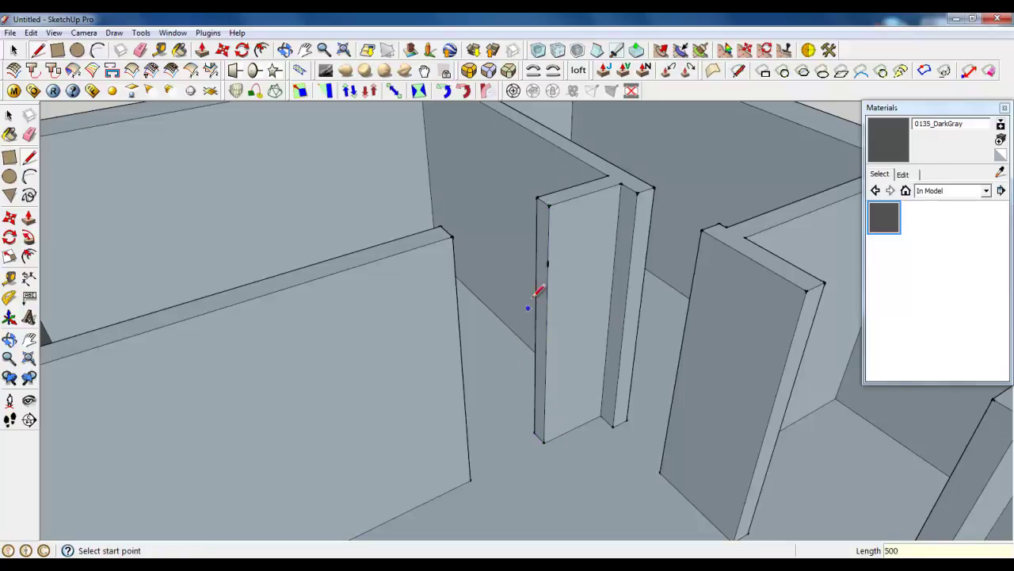
{"action": "left_click", "coordinate": [547, 262]}
{"action": "left_click", "coordinate": [536, 252]}
Step: Push/Pull the marked upper end face across the interior doorway to the facing wall end to form a lintel
{"action": "left_click", "coordinate": [202, 50]}
{"action": "left_click", "coordinate": [539, 248]}
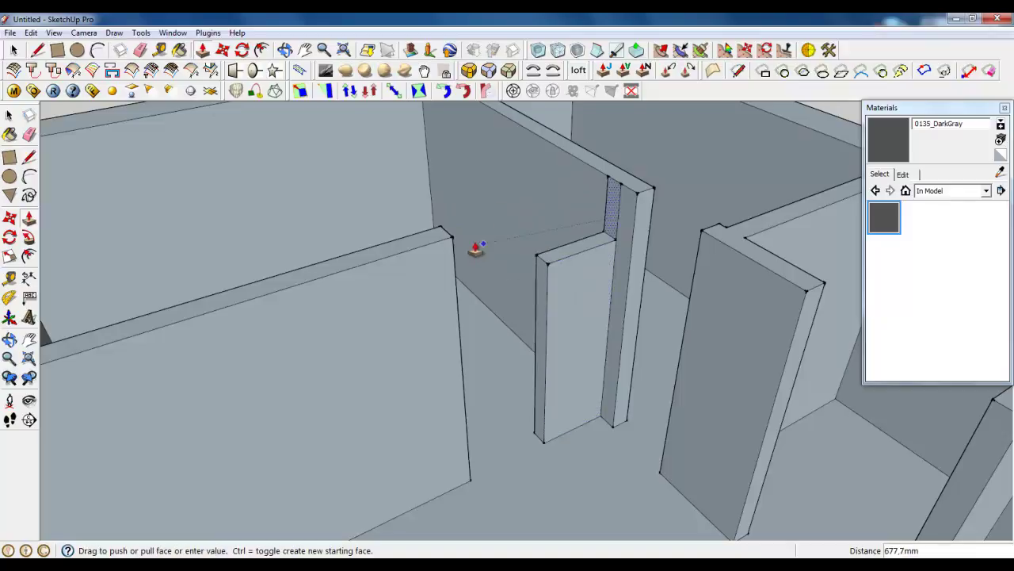
{"action": "left_click", "coordinate": [451, 236]}
Step: Push/Pull the new interior lintel's side face 13.3 mm flush with the adjoining wall
{"action": "scroll", "coordinate": [451, 237], "scroll_direction": "up", "scroll_amount": 8}
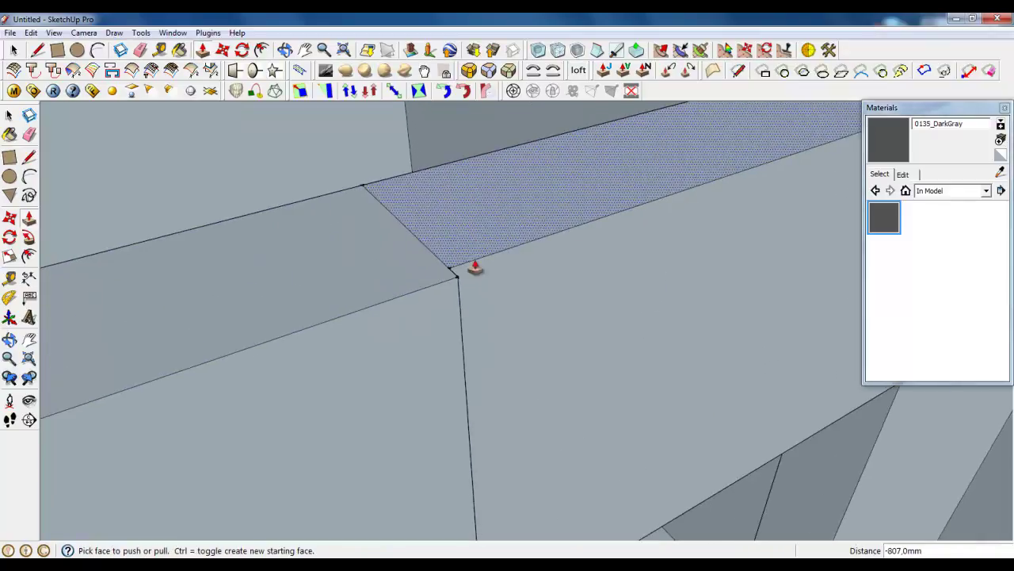
{"action": "middle_click_drag", "start_coordinate": [590, 261], "coordinate": [482, 220]}
{"action": "scroll", "coordinate": [481, 221], "scroll_direction": "up", "scroll_amount": 2}
{"action": "left_click", "coordinate": [480, 243]}
{"action": "left_click", "coordinate": [451, 227]}
{"action": "scroll", "coordinate": [415, 212], "scroll_direction": "down", "scroll_amount": 4}
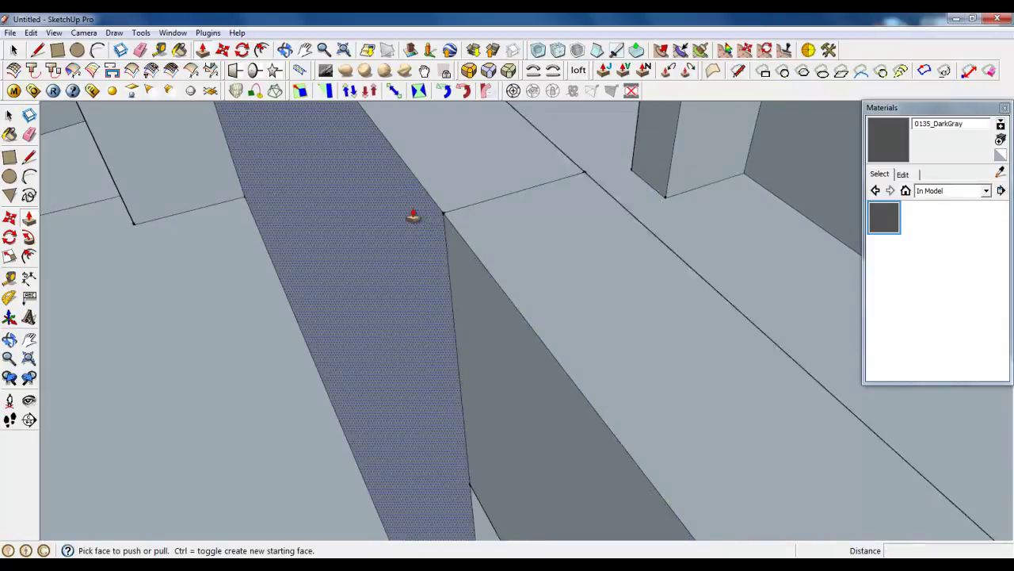
Step: Draw a dividing line across the end face of the neighbouring wall stub, below its top, facing the freestanding pier
{"action": "middle_click_drag", "start_coordinate": [426, 200], "coordinate": [604, 236]}
{"action": "scroll", "coordinate": [604, 236], "scroll_direction": "up", "scroll_amount": 5}
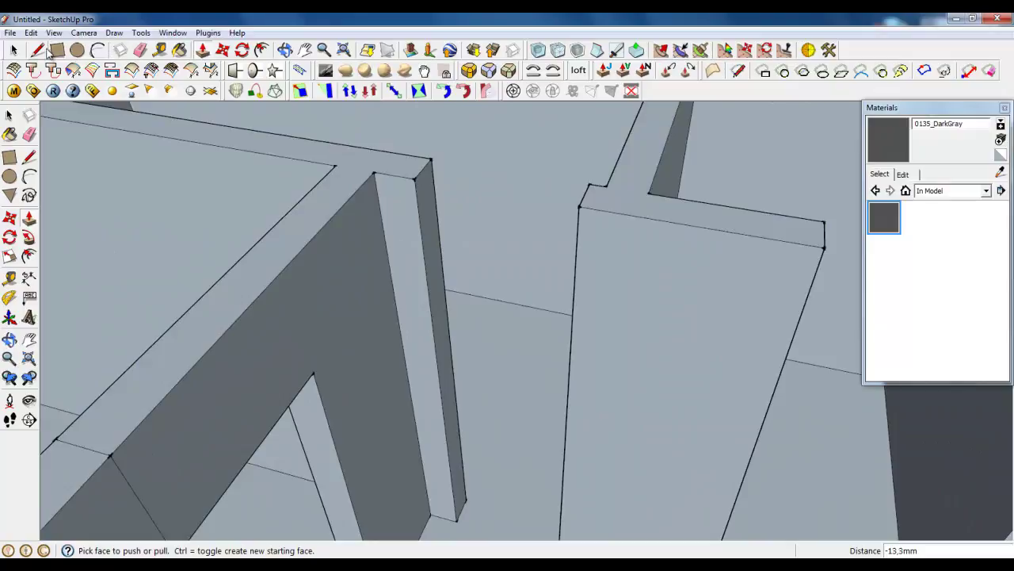
{"action": "left_click", "coordinate": [38, 50]}
{"action": "left_click", "coordinate": [410, 184]}
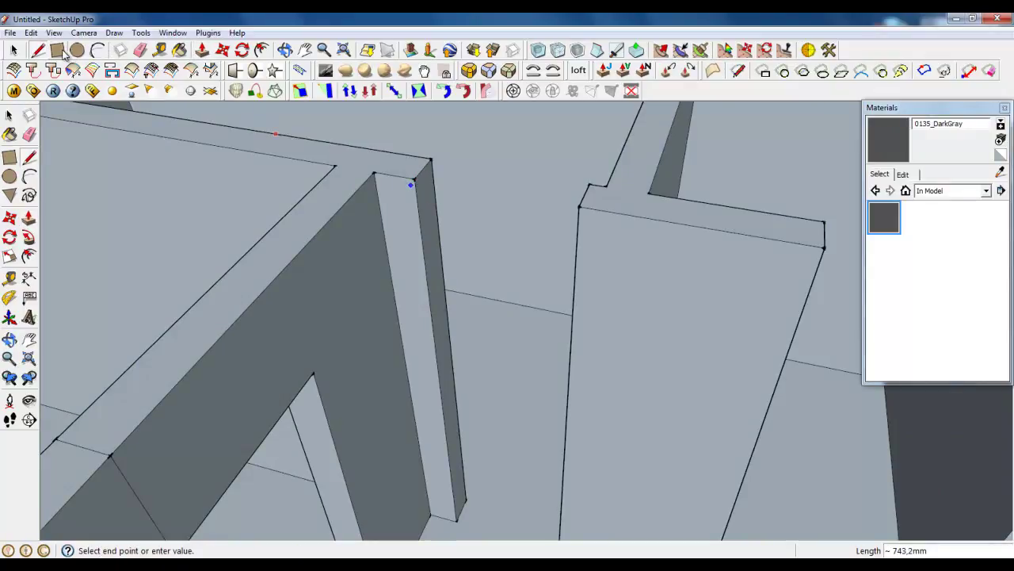
{"action": "left_click", "coordinate": [38, 50]}
{"action": "left_click", "coordinate": [416, 178]}
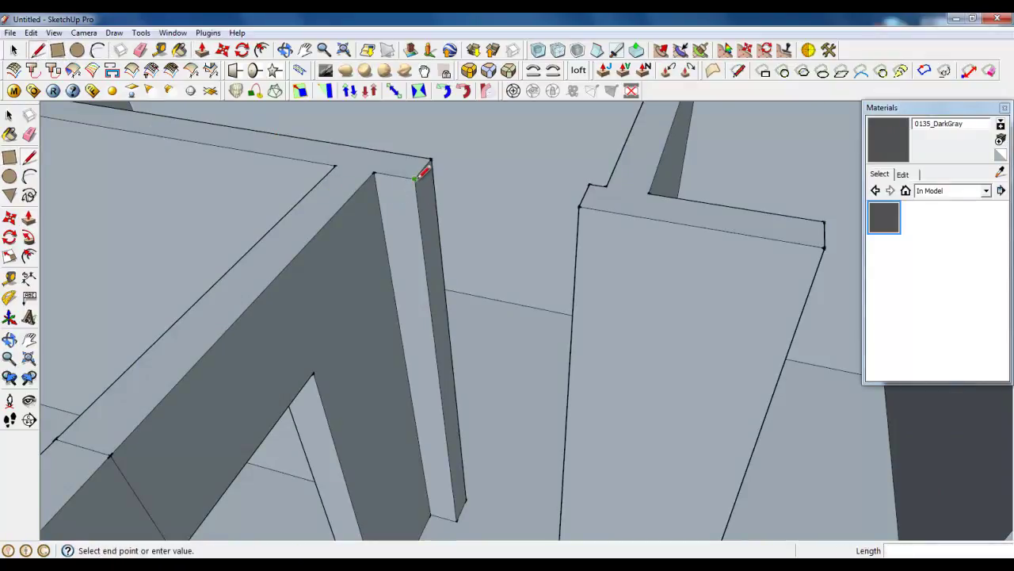
{"action": "left_click", "coordinate": [428, 275]}
{"action": "left_click", "coordinate": [428, 275]}
{"action": "left_click", "coordinate": [441, 252]}
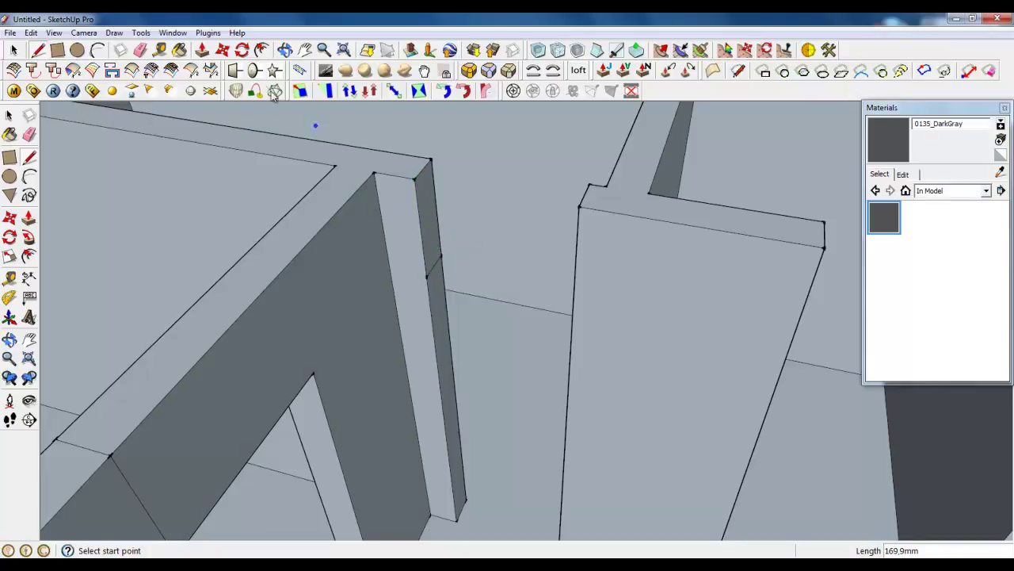
Step: Push/Pull the stub's marked upper face across the second interior doorway to the pier to form a lintel
{"action": "left_click", "coordinate": [202, 50]}
{"action": "left_click_drag", "start_coordinate": [399, 231], "coordinate": [576, 212]}
{"action": "scroll", "coordinate": [546, 222], "scroll_direction": "down", "scroll_amount": 8}
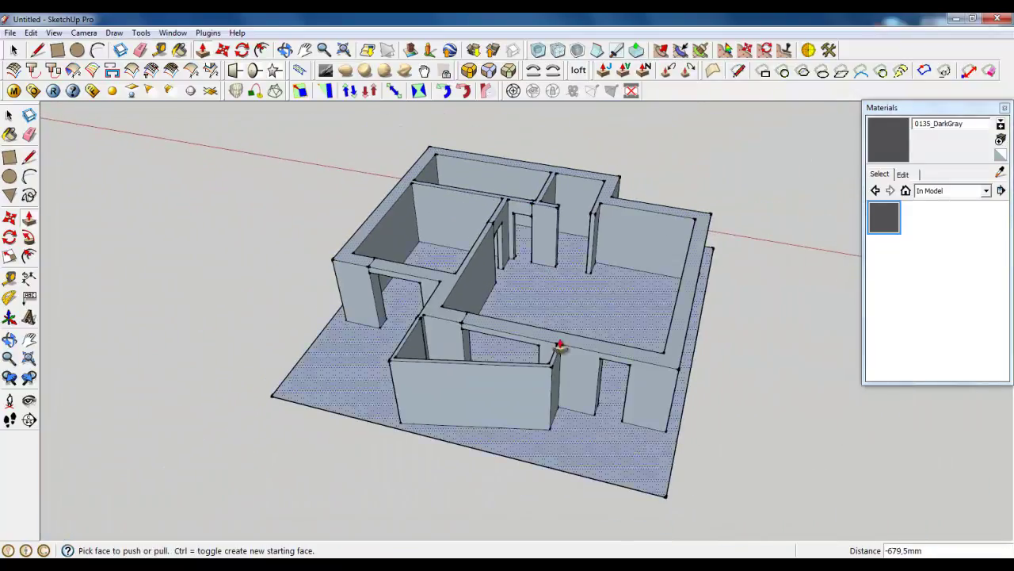
Step: Examine the balcony's outer walls and the finished openings from outside
{"action": "middle_click_drag", "start_coordinate": [558, 345], "coordinate": [686, 294]}
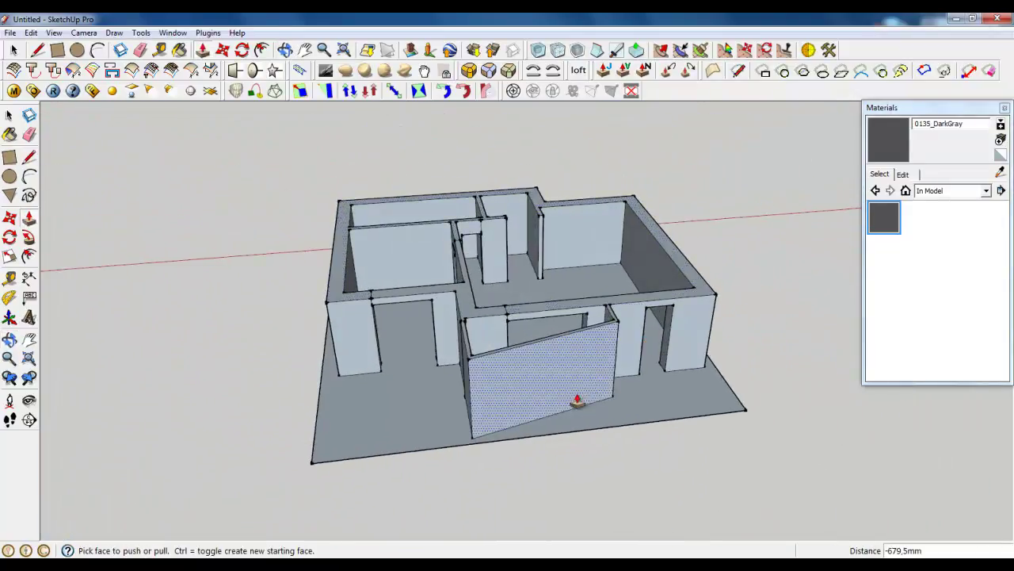
{"action": "middle_click_drag", "start_coordinate": [578, 403], "coordinate": [512, 391]}
{"action": "scroll", "coordinate": [512, 392], "scroll_direction": "up", "scroll_amount": 4}
{"action": "scroll", "coordinate": [370, 364], "scroll_direction": "down", "scroll_amount": 5}
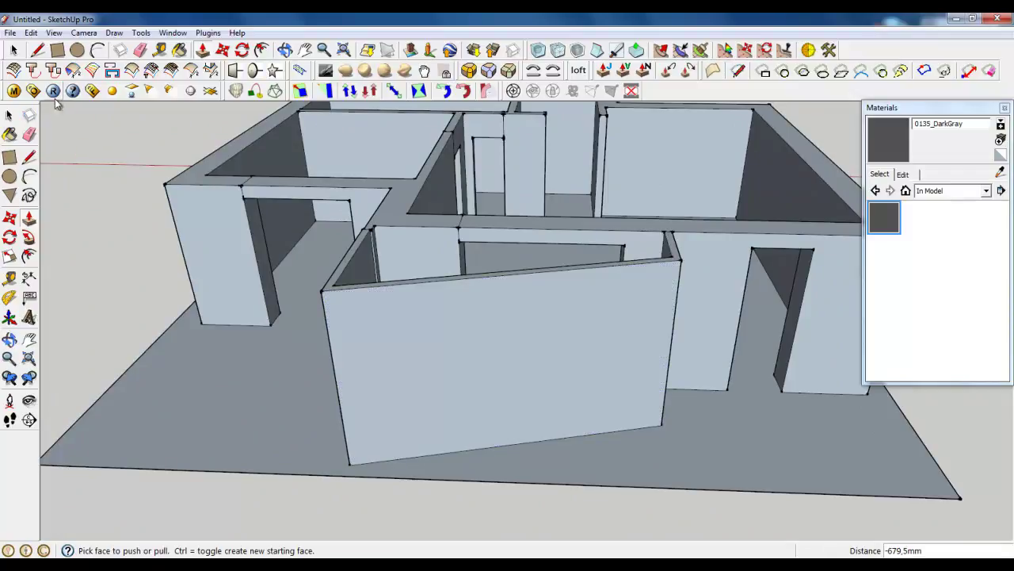
{"action": "key", "text": "space"}
{"action": "middle_click_drag", "start_coordinate": [475, 428], "coordinate": [596, 313]}
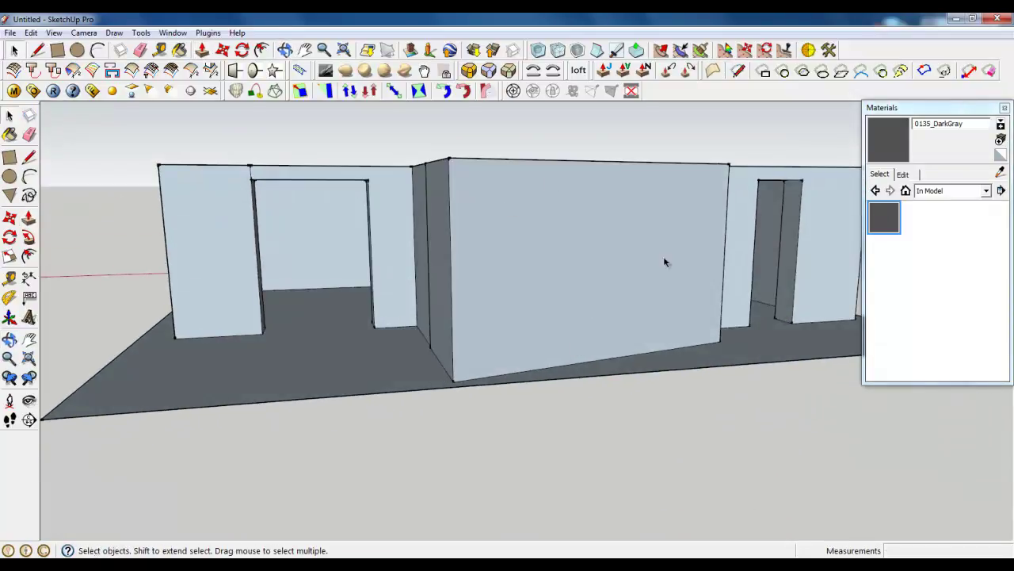
{"action": "middle_click_drag", "start_coordinate": [501, 318], "coordinate": [567, 325]}
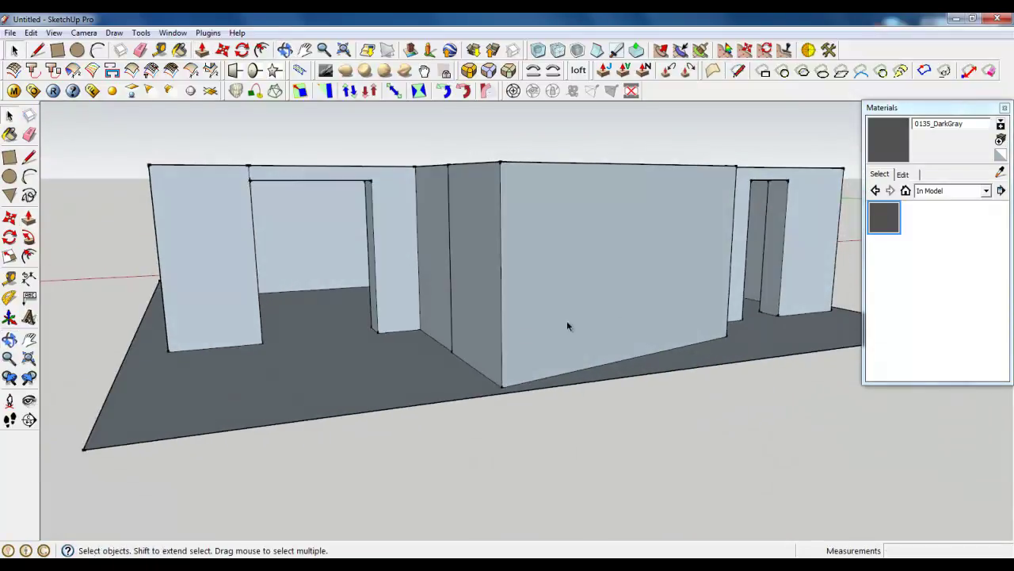
{"action": "left_click", "coordinate": [539, 247]}
{"action": "scroll", "coordinate": [616, 252], "scroll_direction": "up", "scroll_amount": 2}
{"action": "middle_click_drag", "start_coordinate": [622, 251], "coordinate": [720, 286]}
{"action": "scroll", "coordinate": [523, 285], "scroll_direction": "down", "scroll_amount": 1}
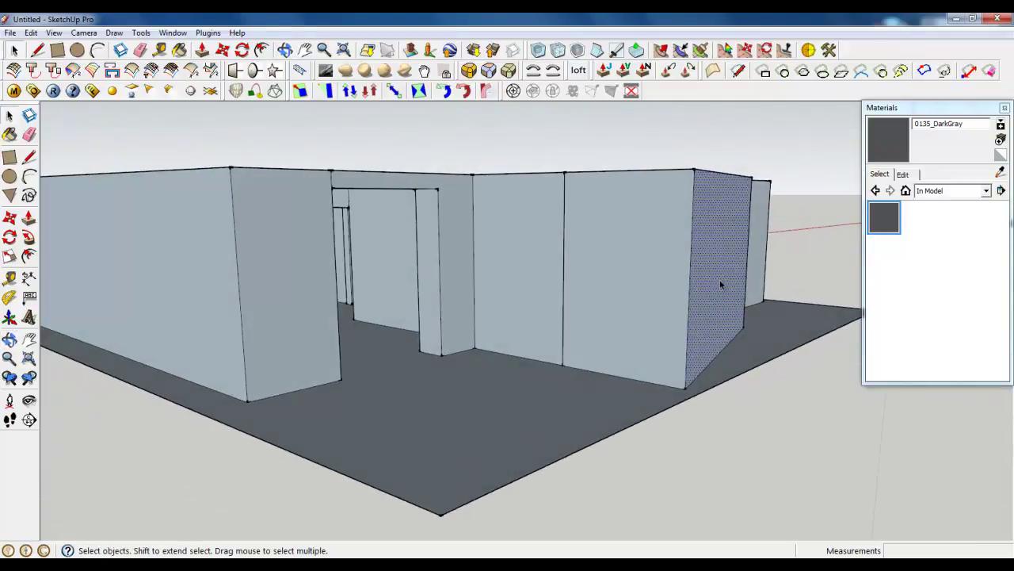
{"action": "middle_click_drag", "start_coordinate": [589, 240], "coordinate": [491, 256]}
{"action": "left_click", "coordinate": [262, 50]}
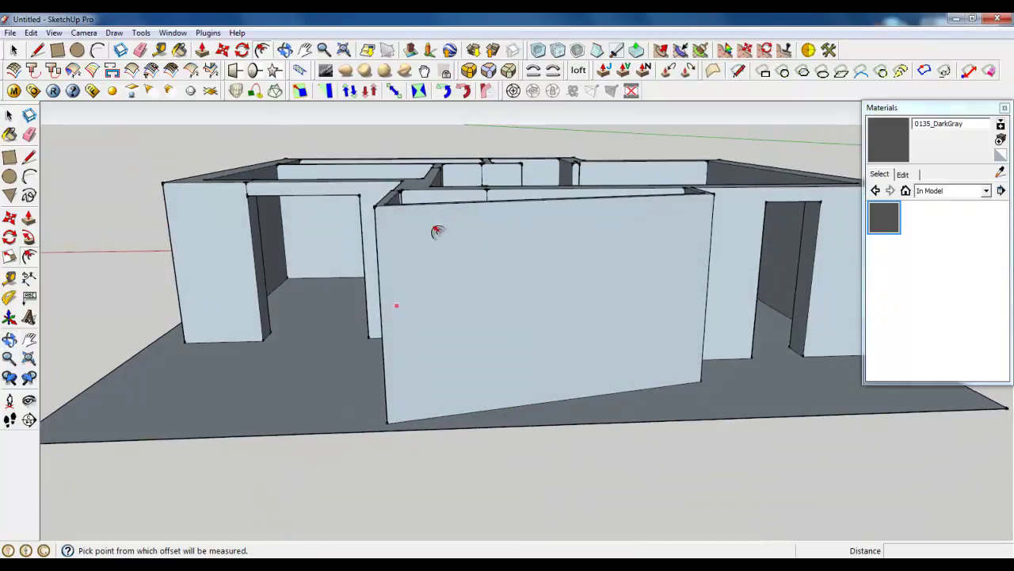
{"action": "left_click", "coordinate": [440, 238]}
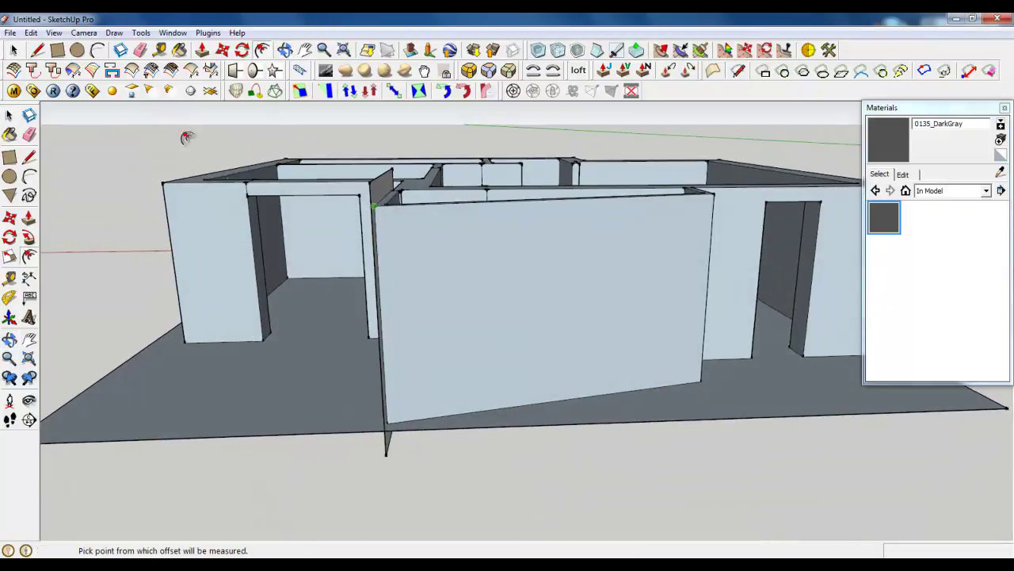
{"action": "key", "text": "space"}
Step: Offset the outline of the balcony's slanted front wall face inward by 200 mm
{"action": "left_click", "coordinate": [385, 241]}
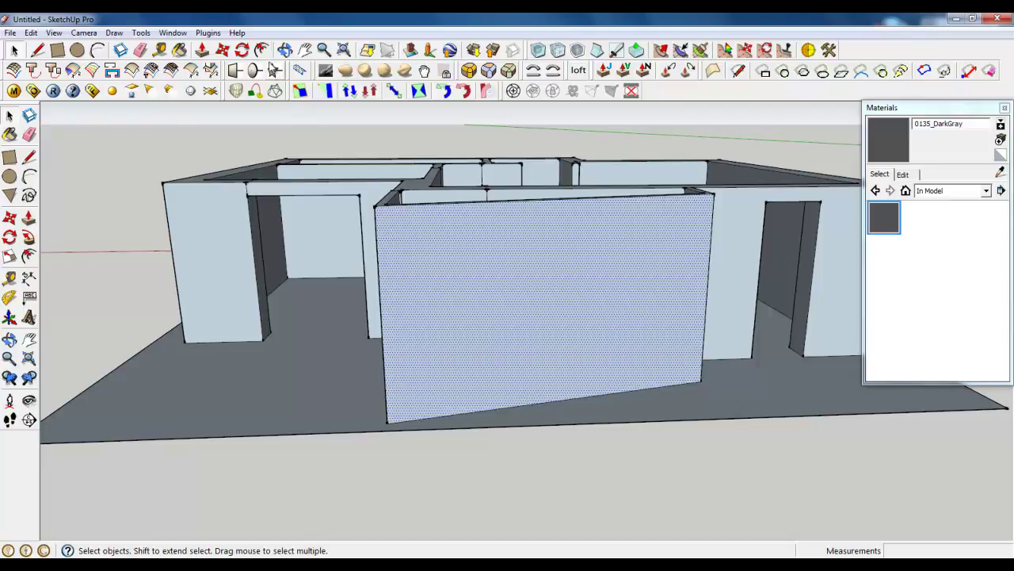
{"action": "left_click", "coordinate": [261, 50]}
{"action": "left_click", "coordinate": [475, 247]}
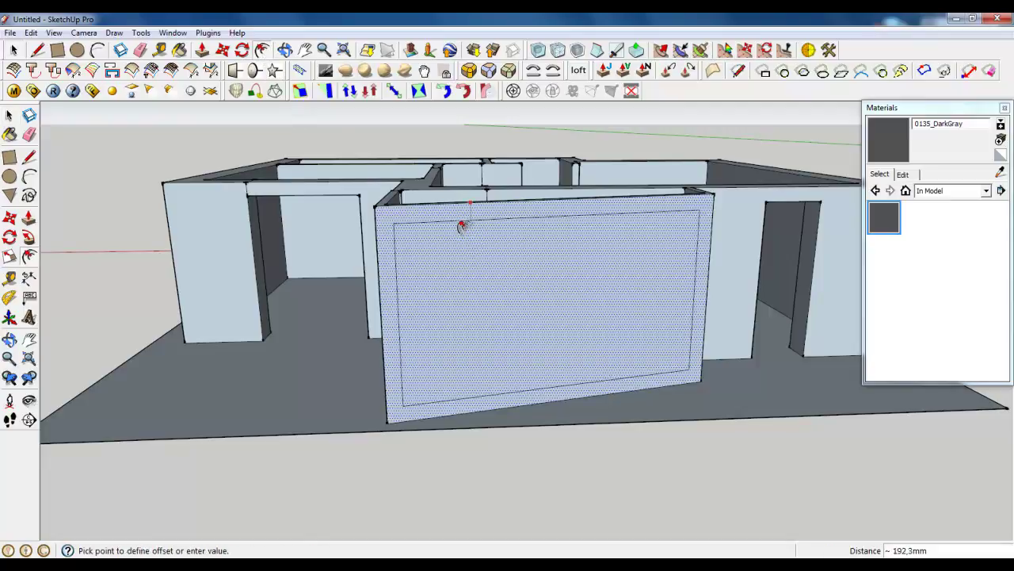
{"action": "type", "text": "200"}
{"action": "key", "text": "Return"}
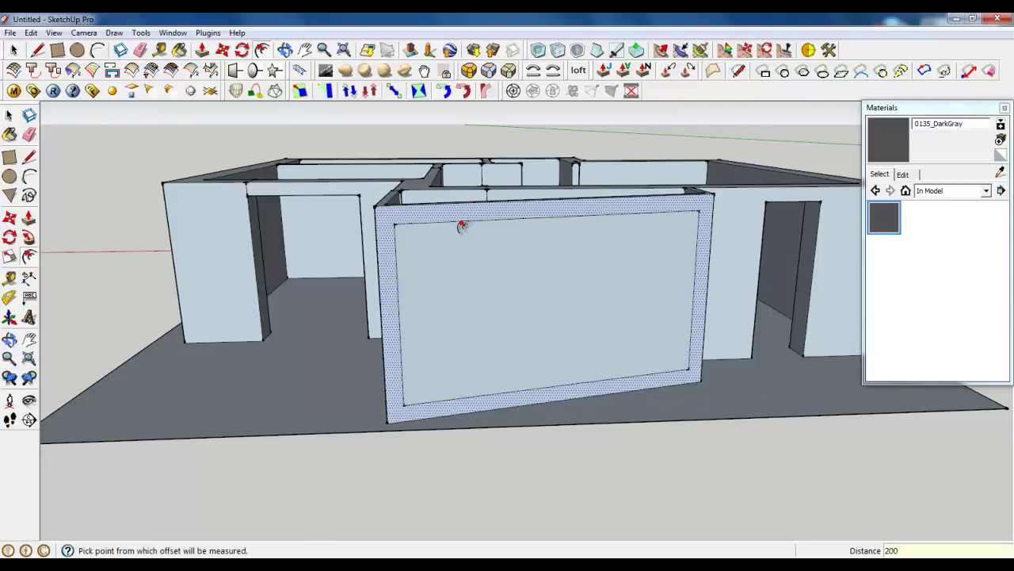
Step: Offset the outline of the balcony's side wall face inward by 200 mm
{"action": "middle_click_drag", "start_coordinate": [463, 225], "coordinate": [380, 148]}
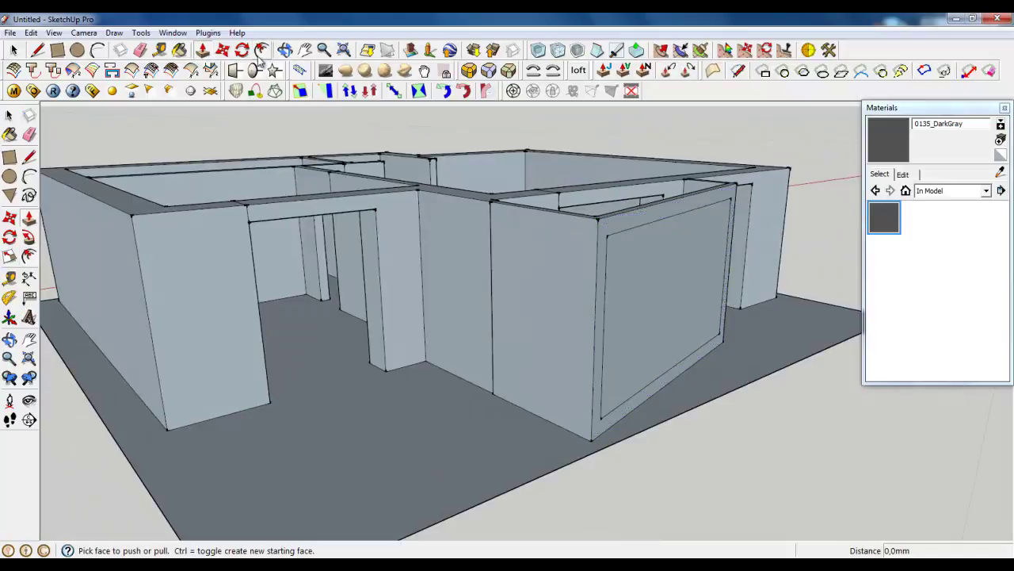
{"action": "left_click", "coordinate": [540, 210]}
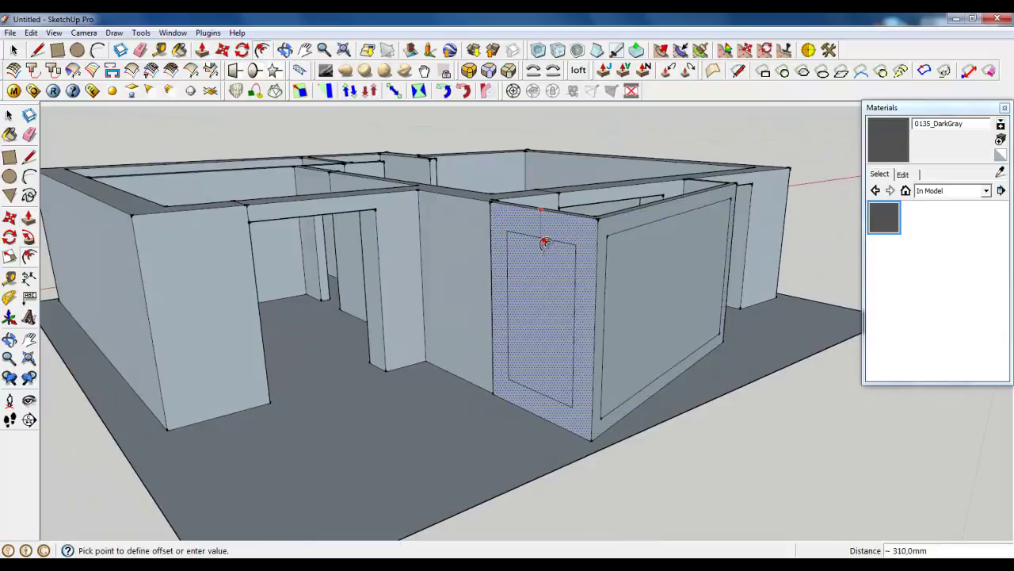
{"action": "key", "text": "Escape"}
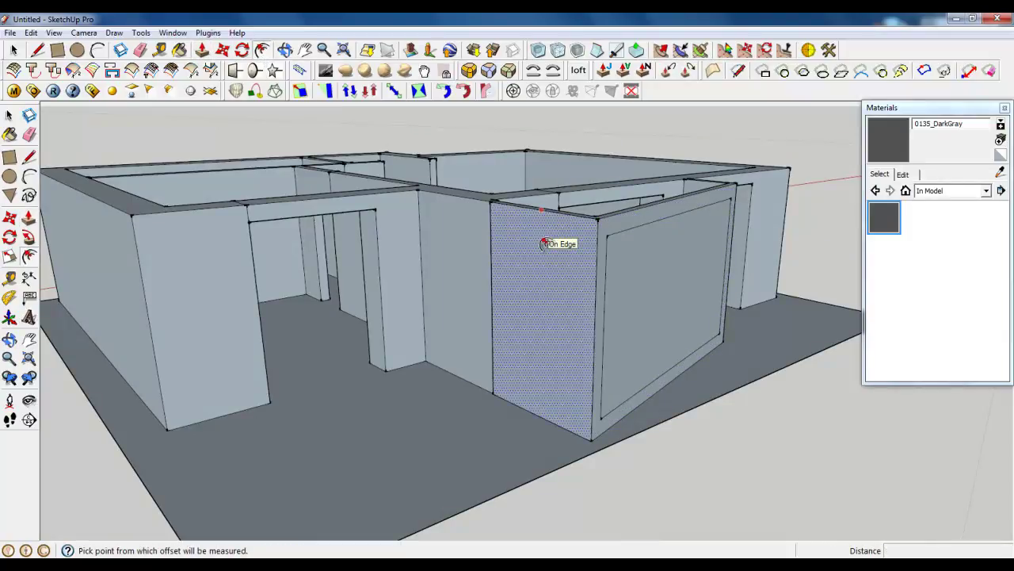
{"action": "left_click", "coordinate": [545, 256]}
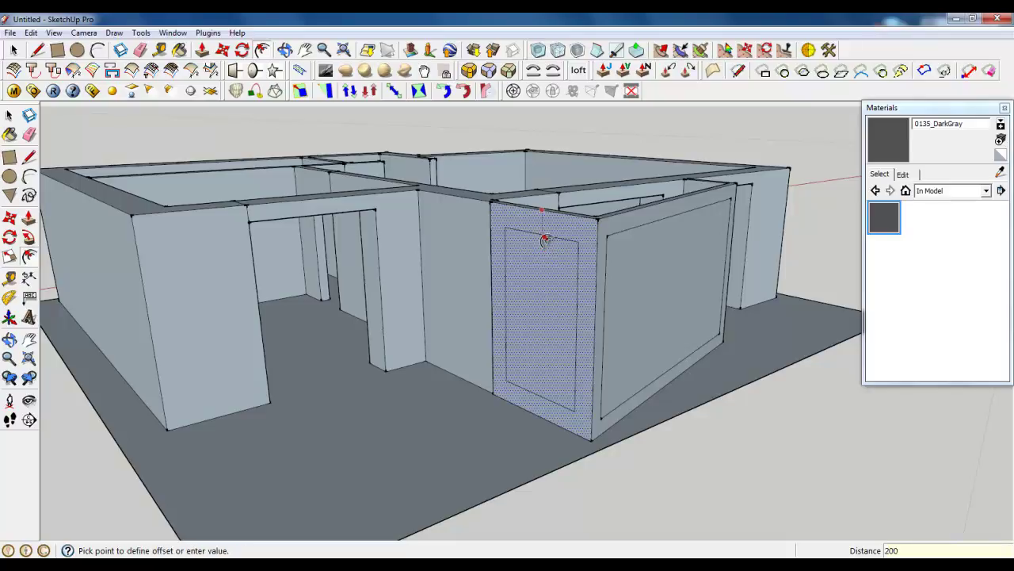
{"action": "key", "text": "Return"}
Step: Push/Pull the inner panel of the balcony's side wall 100 mm through the wall to open the window
{"action": "left_click", "coordinate": [203, 49]}
{"action": "scroll", "coordinate": [663, 251], "scroll_direction": "up", "scroll_amount": 3}
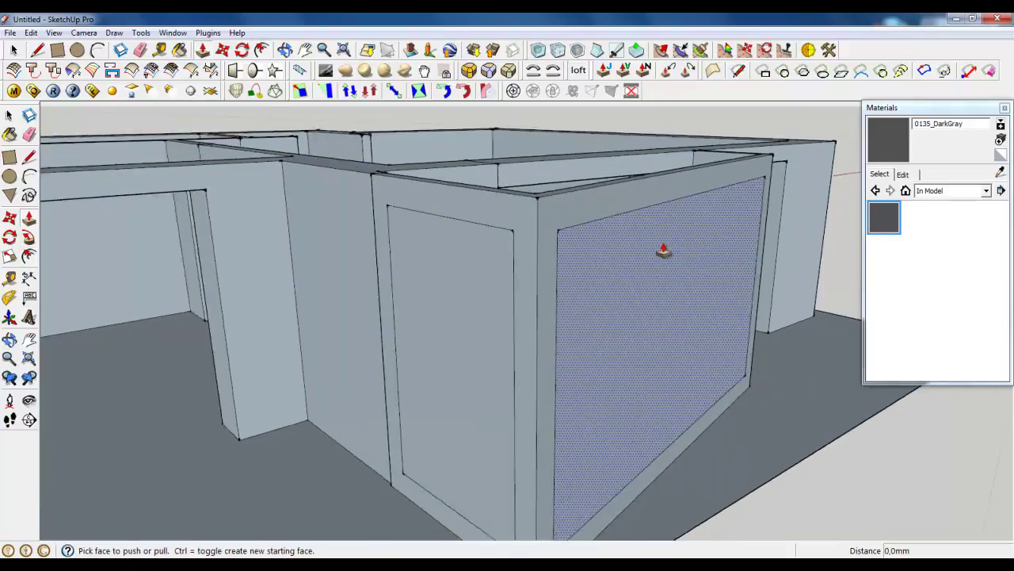
{"action": "scroll", "coordinate": [444, 209], "scroll_direction": "up", "scroll_amount": 4}
{"action": "left_click", "coordinate": [360, 281]}
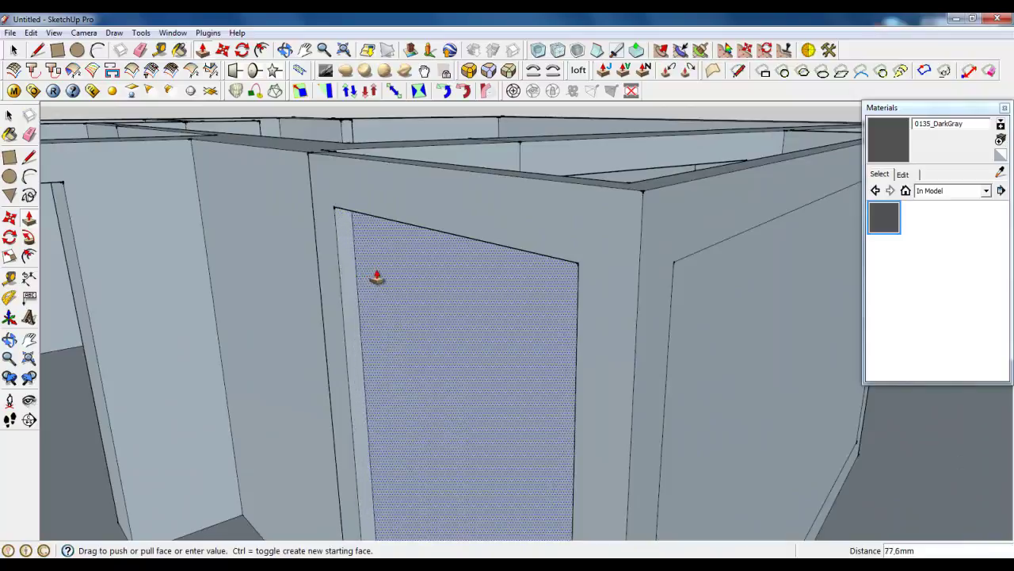
{"action": "left_click", "coordinate": [632, 190]}
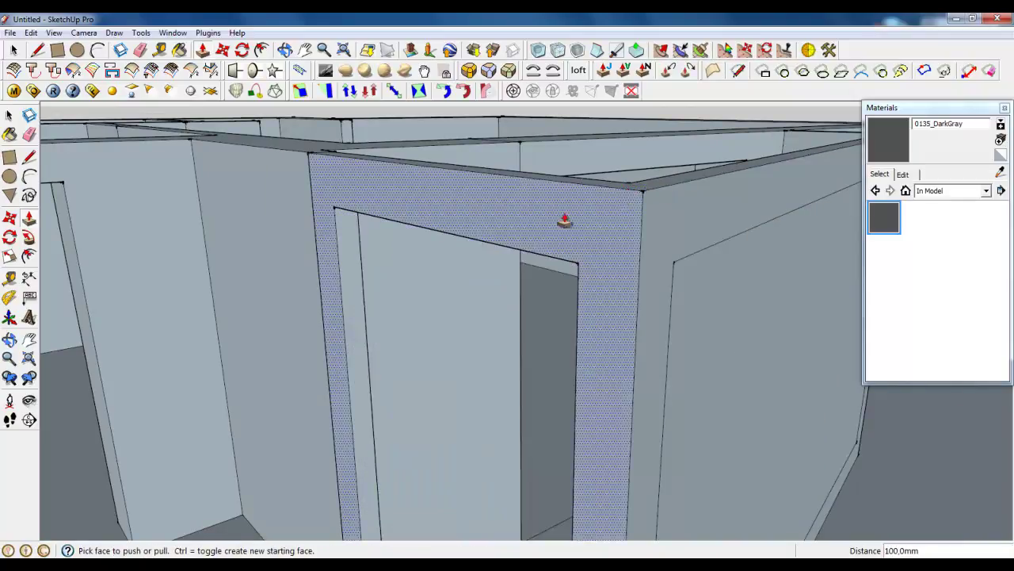
Step: Push/Pull the inner panel of the balcony's slanted front wall 100 mm through the wall to open the window
{"action": "middle_click_drag", "start_coordinate": [563, 220], "coordinate": [481, 379]}
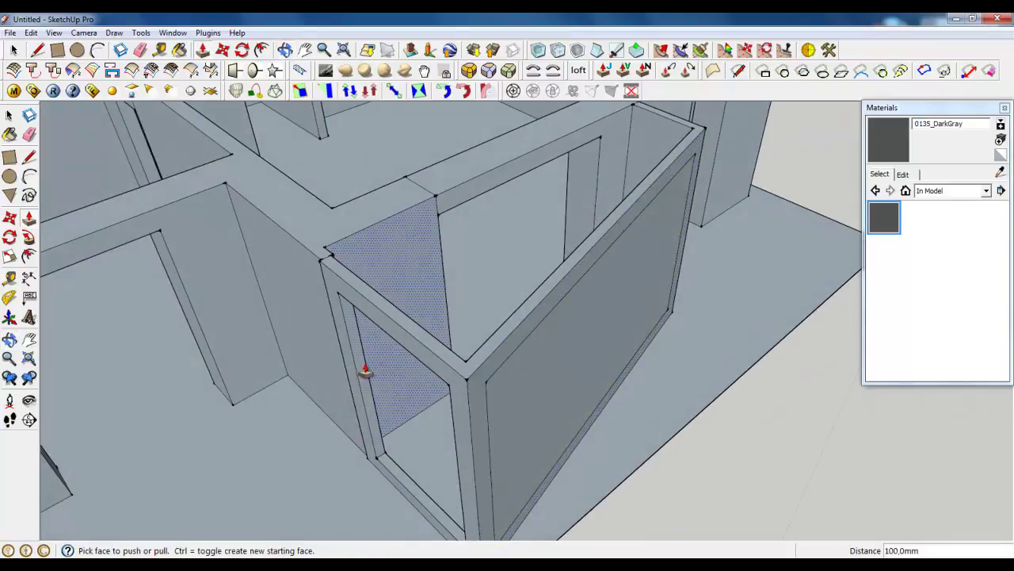
{"action": "left_click", "coordinate": [665, 260]}
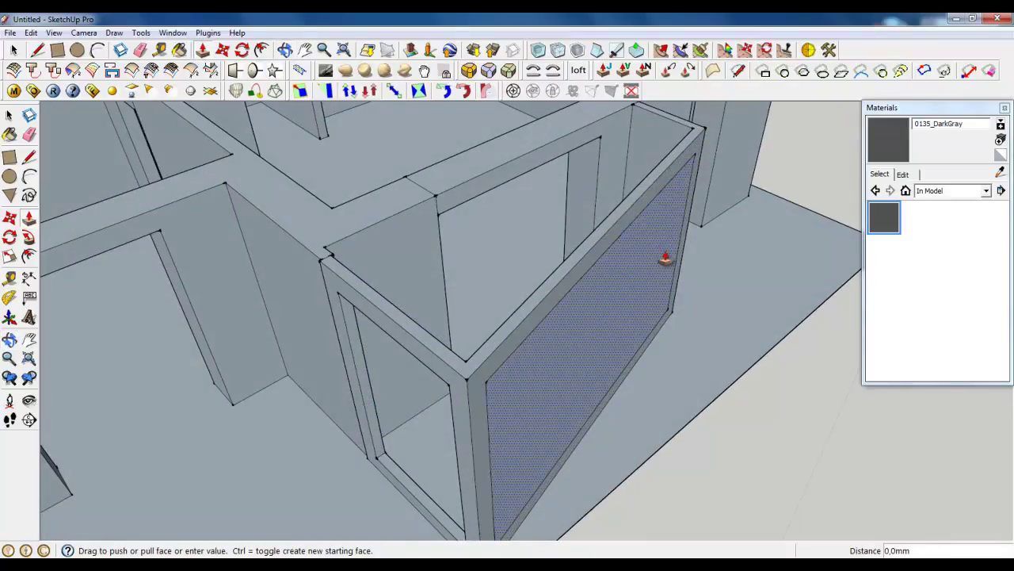
{"action": "left_click", "coordinate": [692, 141]}
{"action": "scroll", "coordinate": [691, 141], "scroll_direction": "down", "scroll_amount": 5}
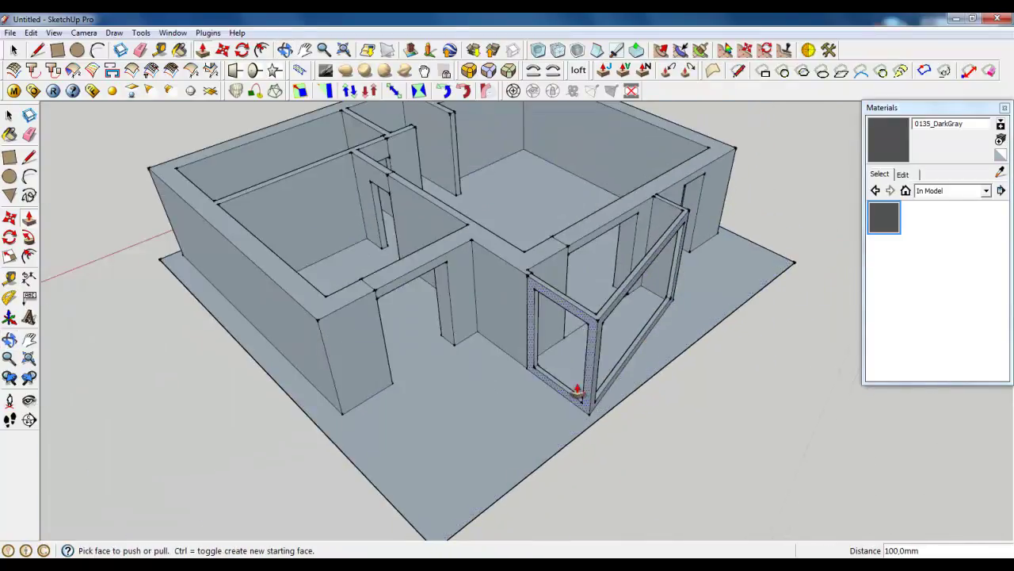
Step: Select the floor face and examine the walls, balcony window openings and rooms from several sides
{"action": "middle_click_drag", "start_coordinate": [577, 389], "coordinate": [529, 258]}
{"action": "left_click", "coordinate": [13, 50]}
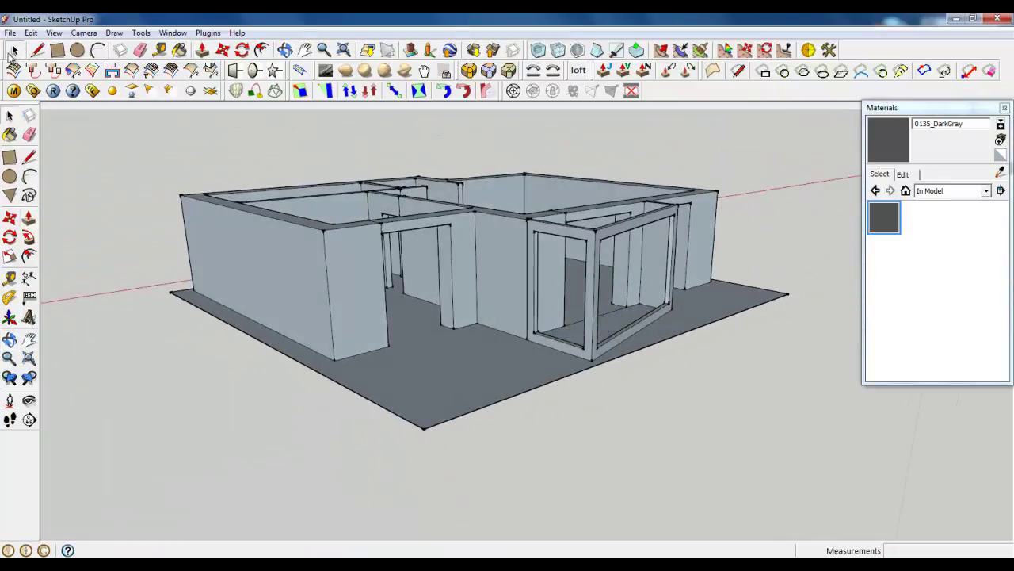
{"action": "scroll", "coordinate": [515, 309], "scroll_direction": "down", "scroll_amount": 3}
{"action": "middle_click_drag", "start_coordinate": [514, 311], "coordinate": [466, 392]}
{"action": "scroll", "coordinate": [440, 302], "scroll_direction": "up", "scroll_amount": 2}
{"action": "middle_click_drag", "start_coordinate": [470, 273], "coordinate": [580, 121]}
{"action": "left_click", "coordinate": [421, 354]}
{"action": "middle_click_drag", "start_coordinate": [427, 282], "coordinate": [356, 409]}
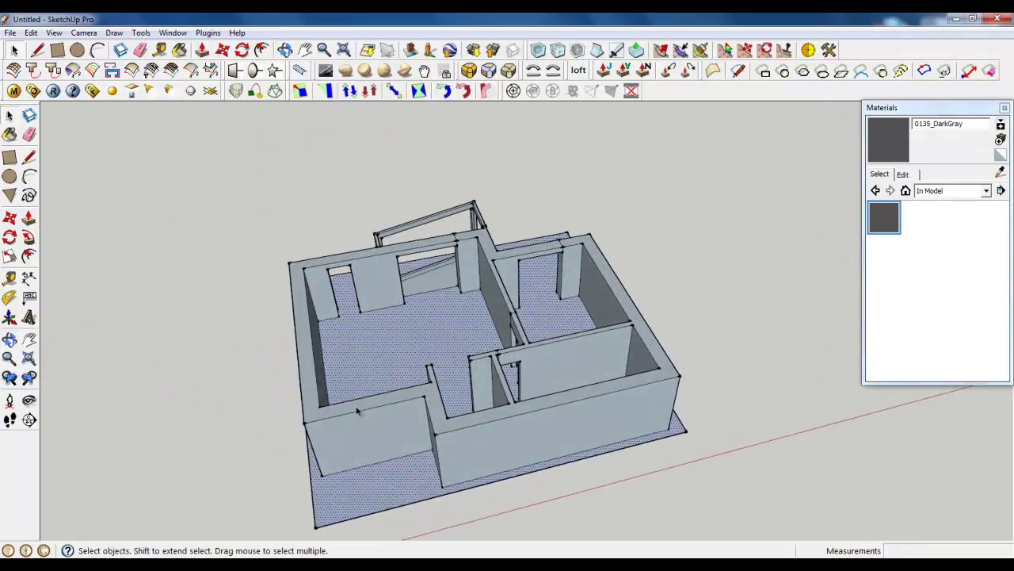
{"action": "scroll", "coordinate": [339, 320], "scroll_direction": "up", "scroll_amount": 5}
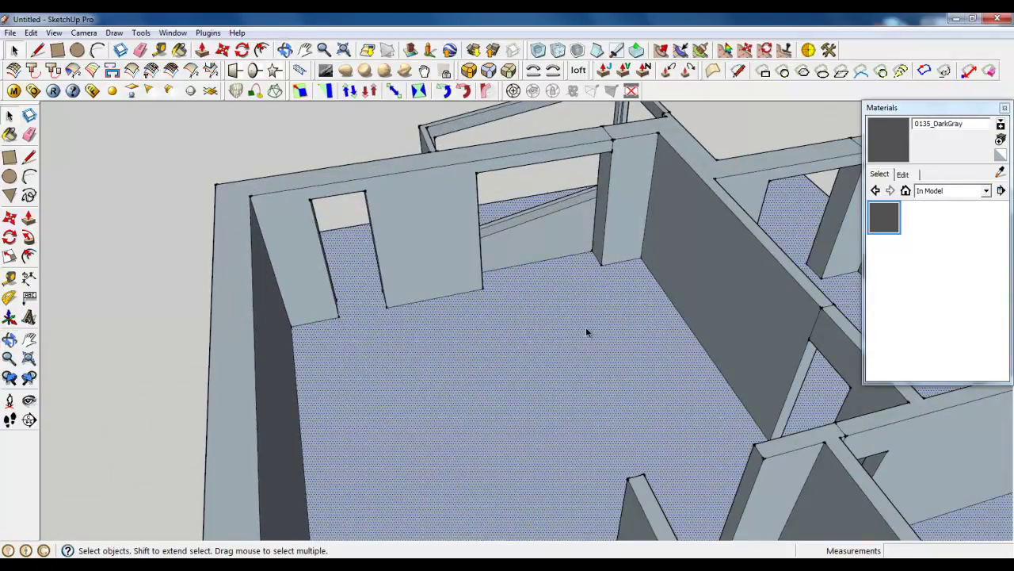
{"action": "middle_click_drag", "start_coordinate": [586, 332], "coordinate": [451, 295]}
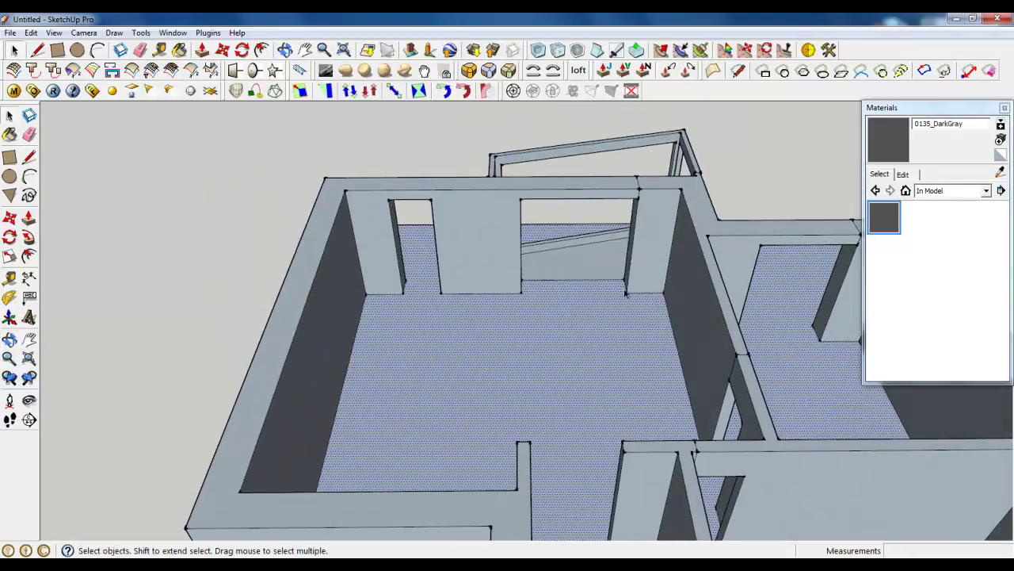
{"action": "scroll", "coordinate": [544, 356], "scroll_direction": "down", "scroll_amount": 5}
Step: Push/Pull the floor's underside downward 500 mm with a new starting face to form a thick slab
{"action": "middle_click_drag", "start_coordinate": [544, 356], "coordinate": [664, 124]}
{"action": "scroll", "coordinate": [358, 246], "scroll_direction": "up", "scroll_amount": 3}
{"action": "left_click", "coordinate": [202, 52]}
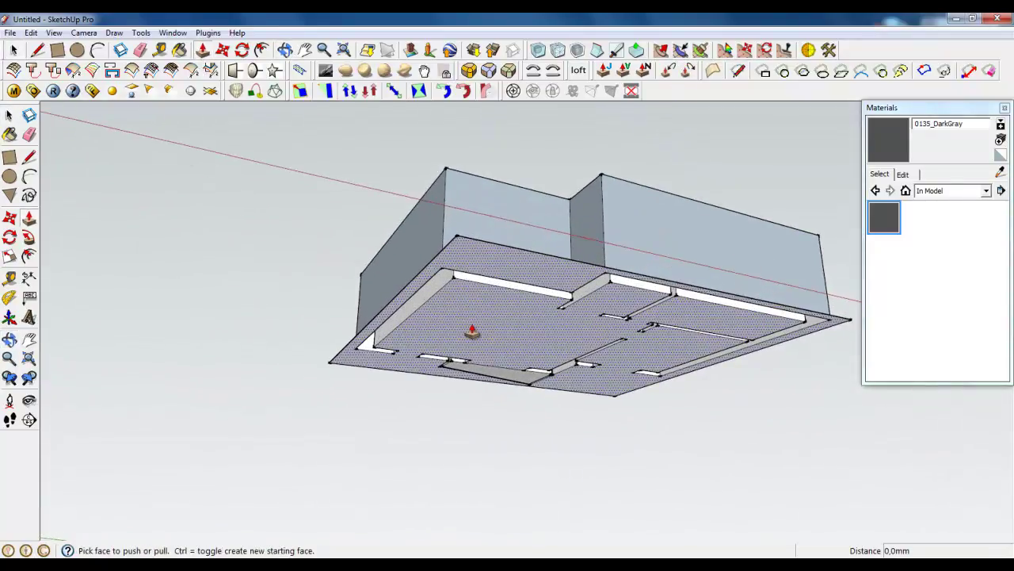
{"action": "left_click_drag", "start_coordinate": [497, 317], "coordinate": [501, 349]}
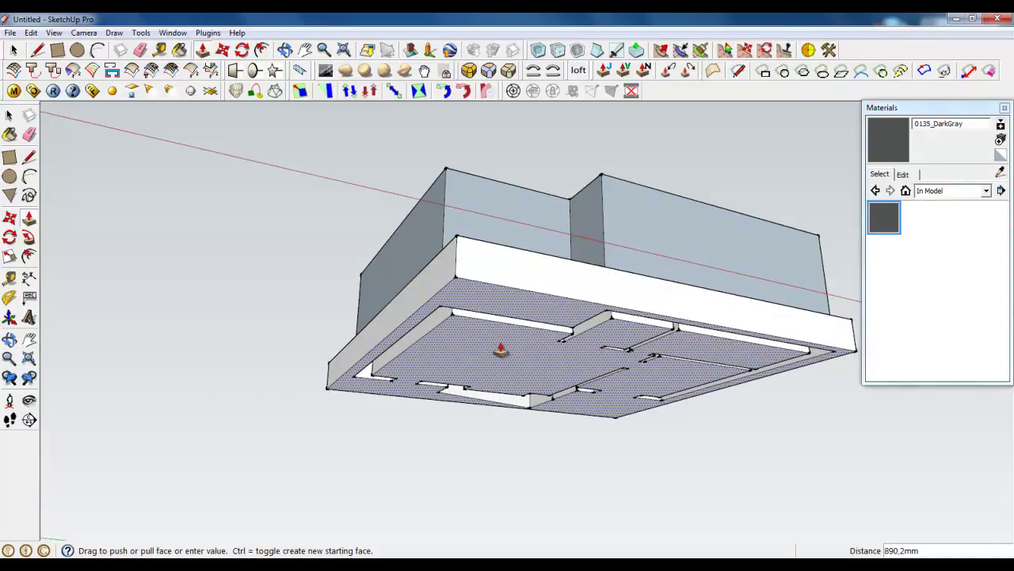
{"action": "key", "text": "Escape"}
{"action": "key", "text": "ctrl"}
{"action": "left_click", "coordinate": [501, 349]}
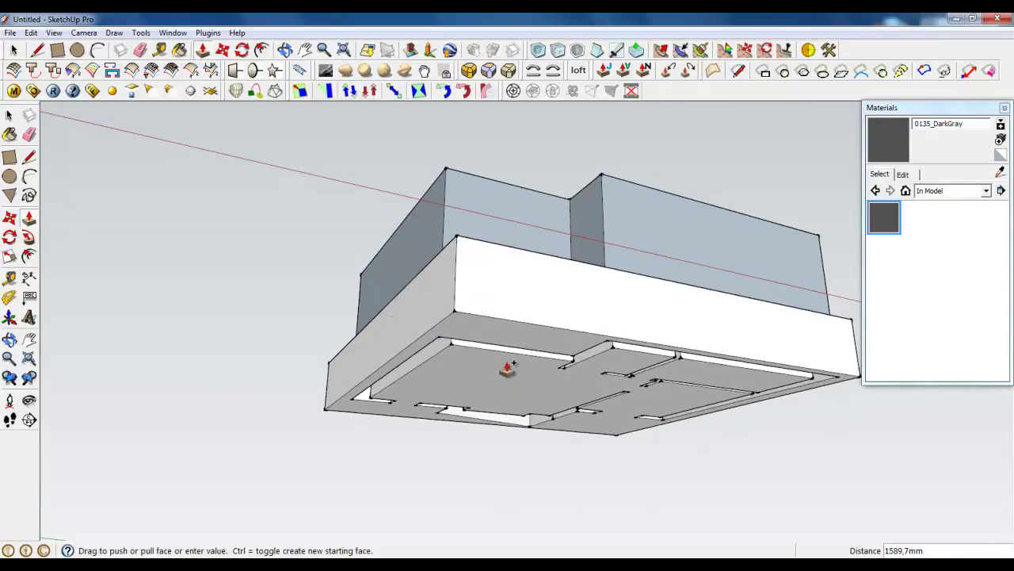
{"action": "mouse_move", "coordinate": [508, 367]}
{"action": "left_mouse_down"}
{"action": "mouse_move", "coordinate": [504, 342]}
{"action": "mouse_move", "coordinate": [509, 349]}
{"action": "left_mouse_up"}
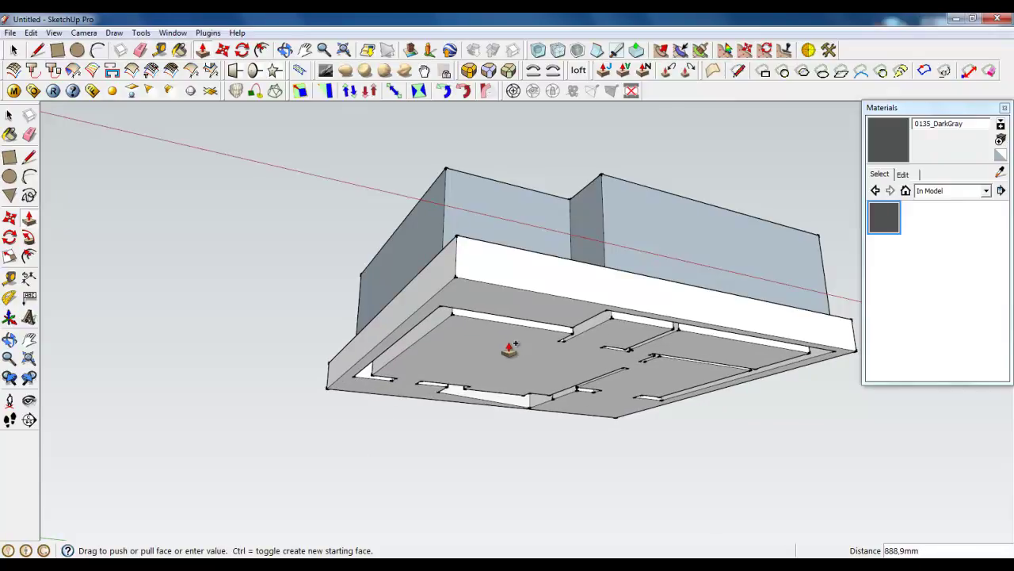
{"action": "key", "text": "Return"}
Step: Draw a diagonal line across the slab's underside, crossing the walls' outlines, to close the wall-shaped gaps with faces
{"action": "middle_click_drag", "start_coordinate": [507, 349], "coordinate": [414, 236]}
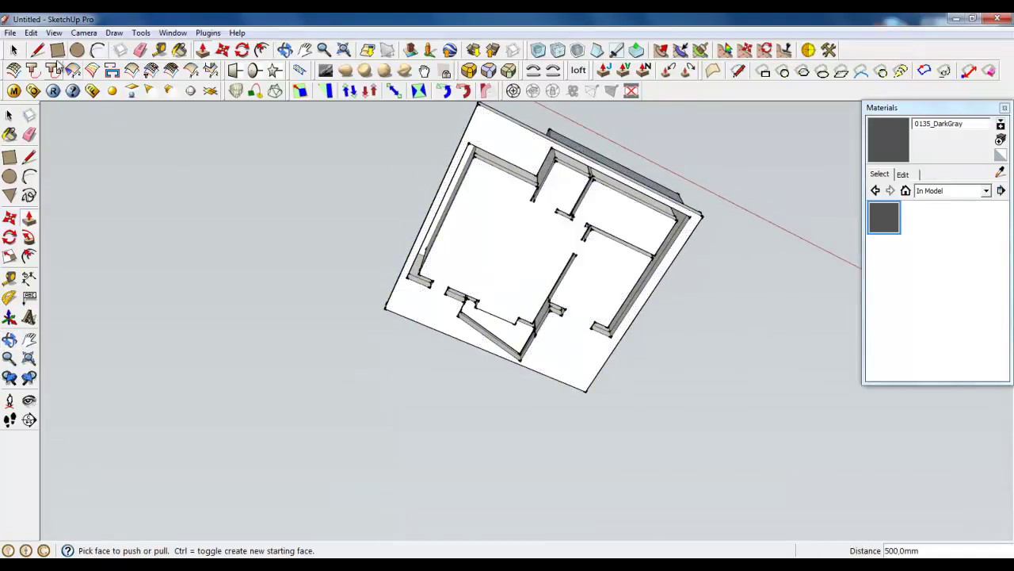
{"action": "key", "text": "l"}
{"action": "left_click", "coordinate": [487, 133]}
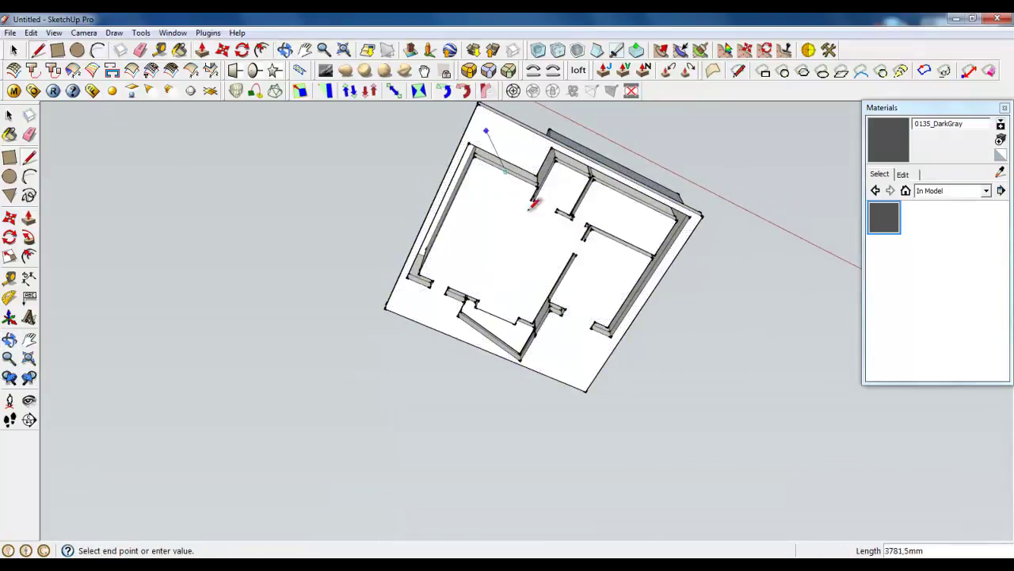
{"action": "left_click", "coordinate": [572, 362]}
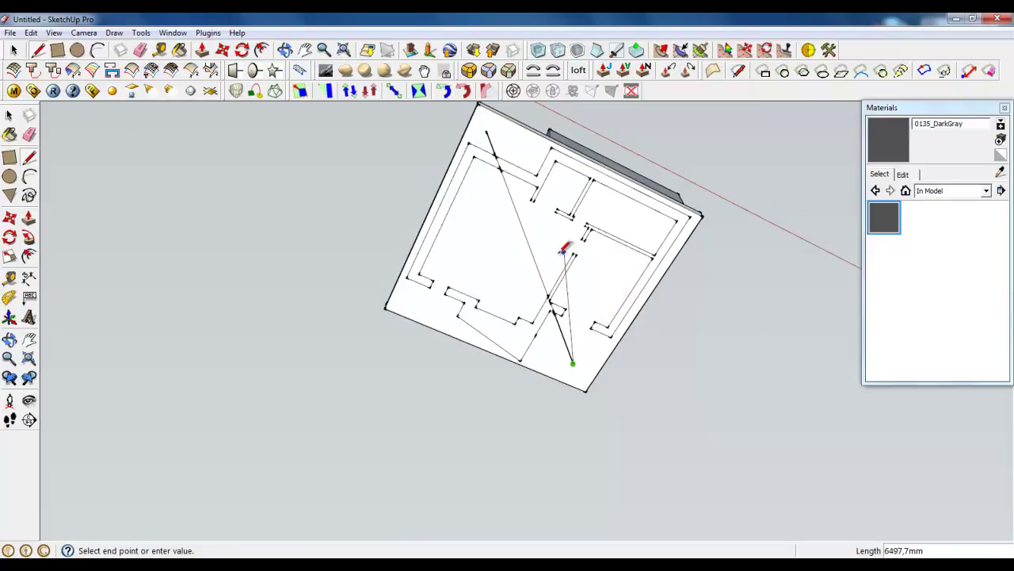
{"action": "key", "text": "space"}
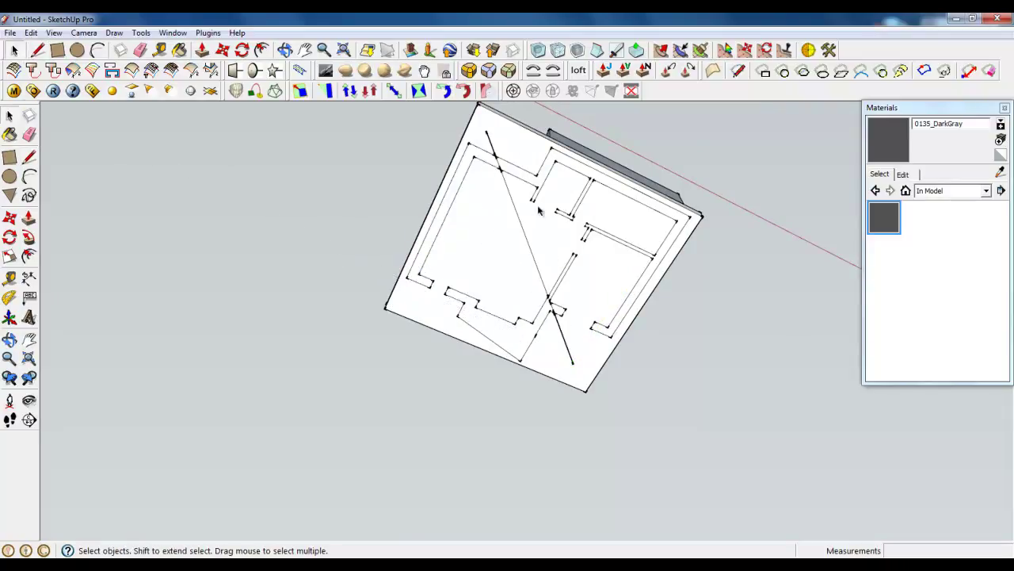
Step: Select the interior floor face and examine the apartment's rooms and base slab from above
{"action": "middle_click_drag", "start_coordinate": [576, 219], "coordinate": [562, 360]}
{"action": "middle_click_drag", "start_coordinate": [529, 263], "coordinate": [549, 290]}
{"action": "scroll", "coordinate": [550, 290], "scroll_direction": "up", "scroll_amount": 4}
{"action": "left_click", "coordinate": [544, 343]}
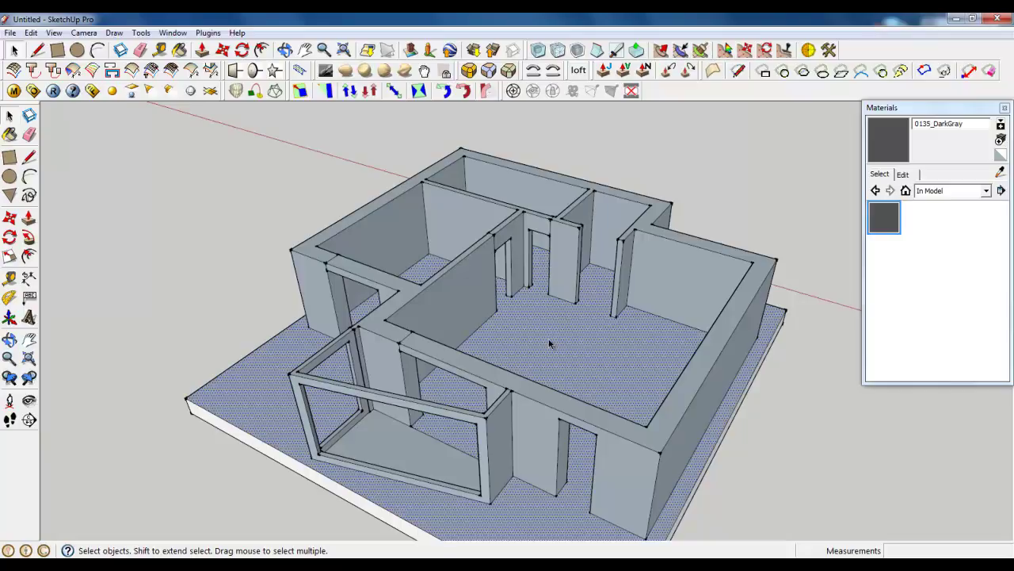
{"action": "middle_click_drag", "start_coordinate": [542, 330], "coordinate": [608, 305]}
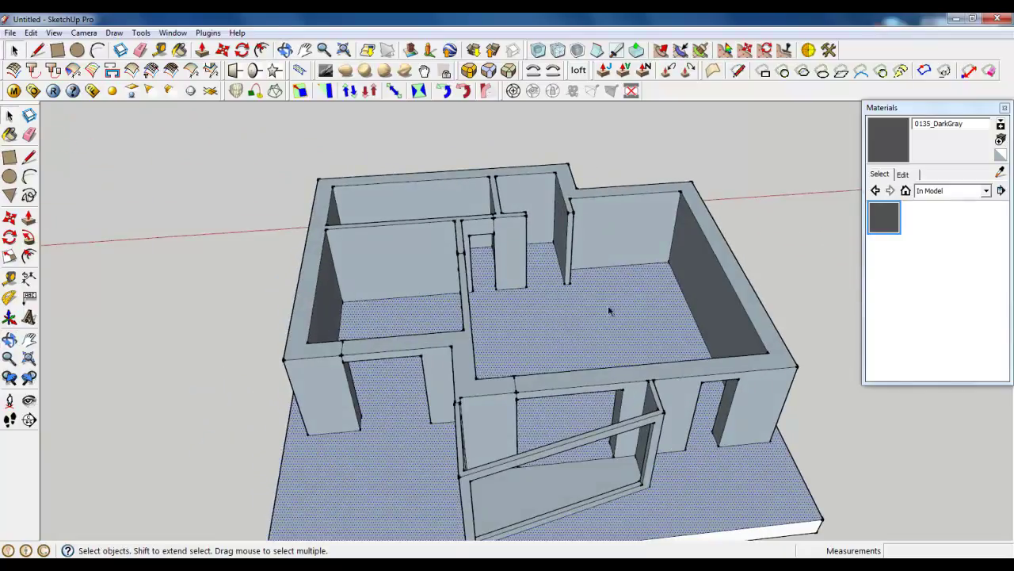
{"action": "scroll", "coordinate": [608, 305], "scroll_direction": "down", "scroll_amount": 3}
{"action": "scroll", "coordinate": [621, 268], "scroll_direction": "up", "scroll_amount": 4}
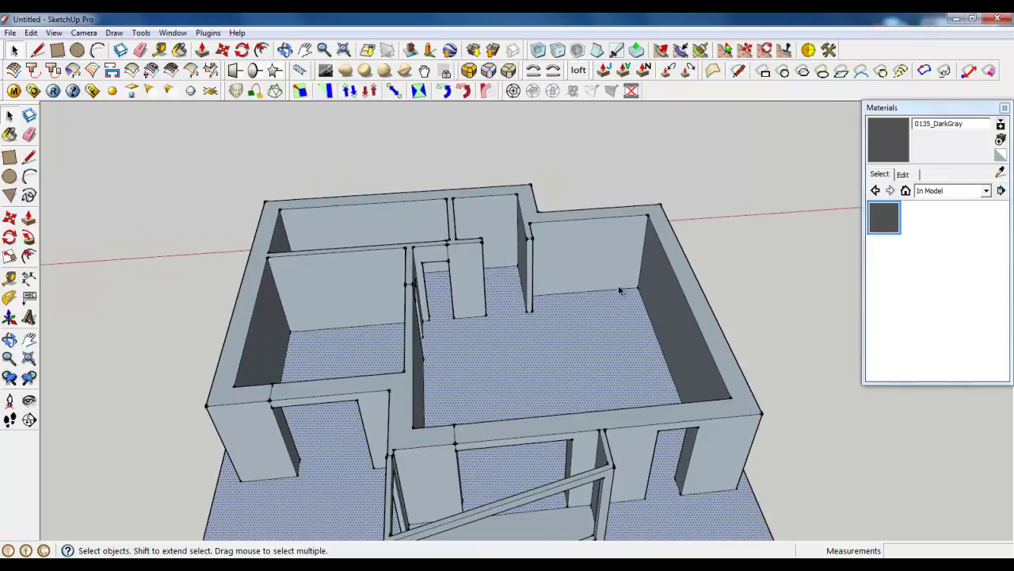
{"action": "scroll", "coordinate": [618, 285], "scroll_direction": "up", "scroll_amount": 3}
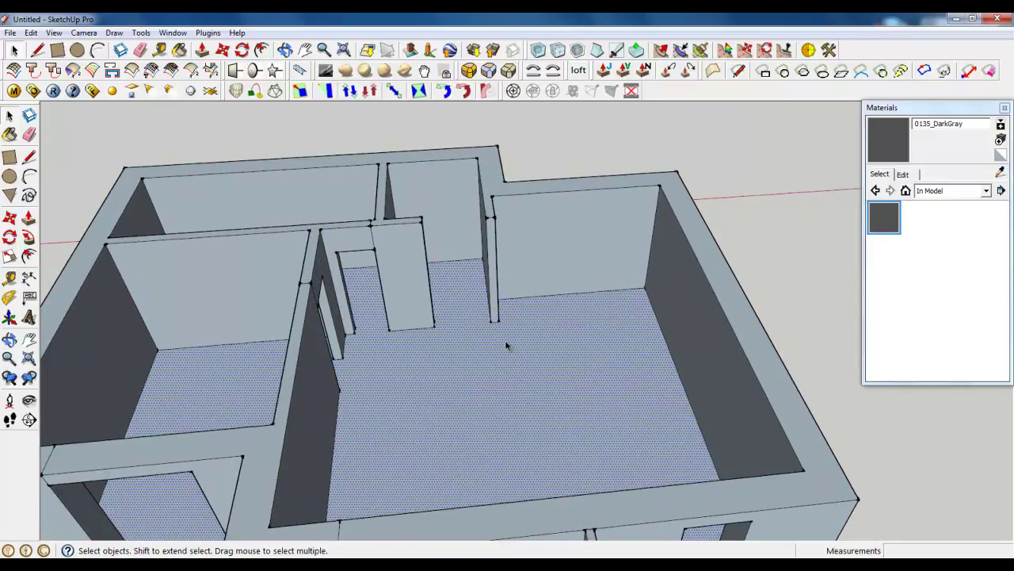
{"action": "scroll", "coordinate": [507, 345], "scroll_direction": "down", "scroll_amount": 5}
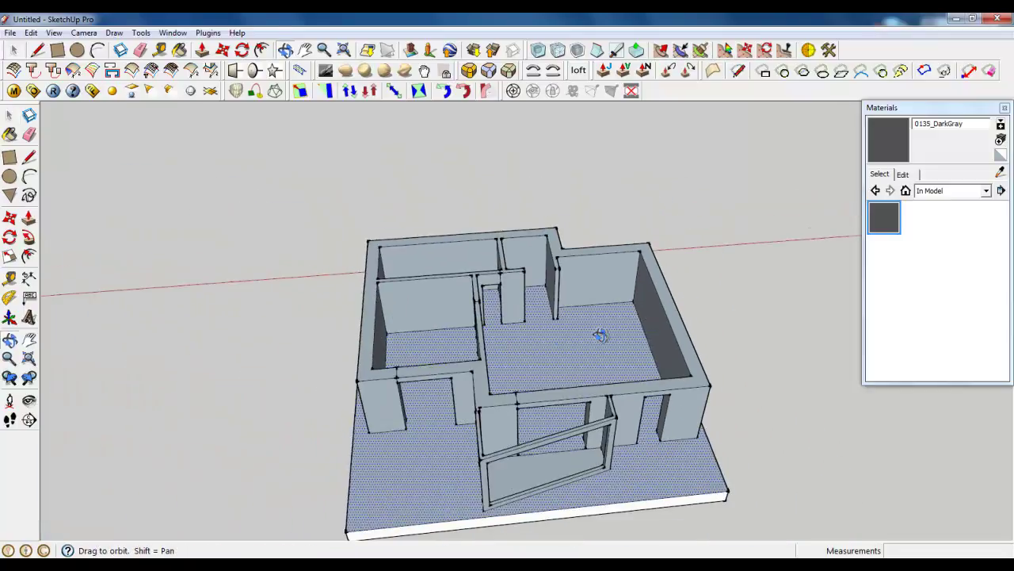
{"action": "middle_click_drag", "start_coordinate": [597, 335], "coordinate": [471, 335]}
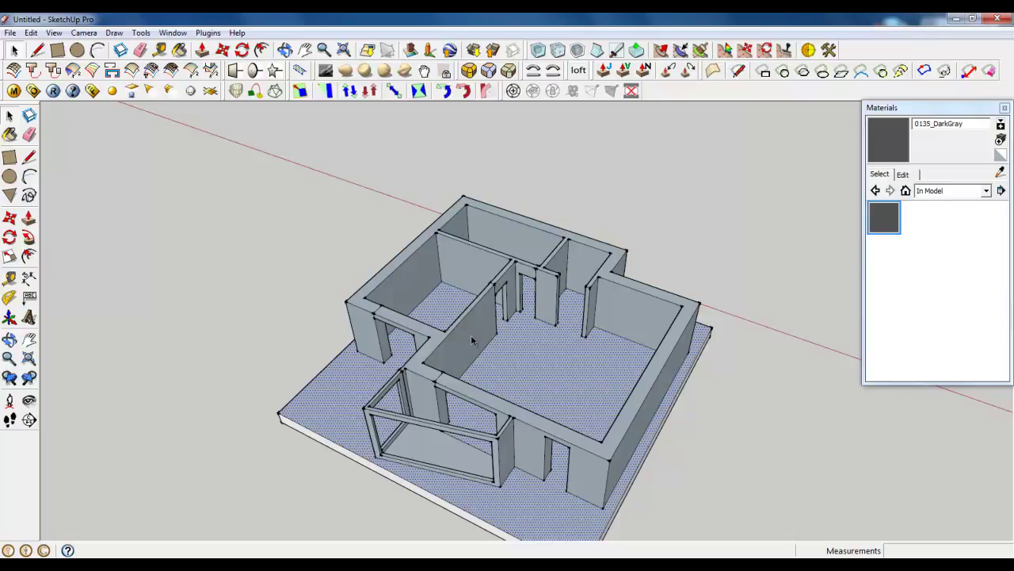
Step: Draw a line between opposite inner top edges of the large room's walls to cover it with a ceiling face
{"action": "scroll", "coordinate": [559, 362], "scroll_direction": "up", "scroll_amount": 2}
{"action": "scroll", "coordinate": [516, 324], "scroll_direction": "up", "scroll_amount": 3}
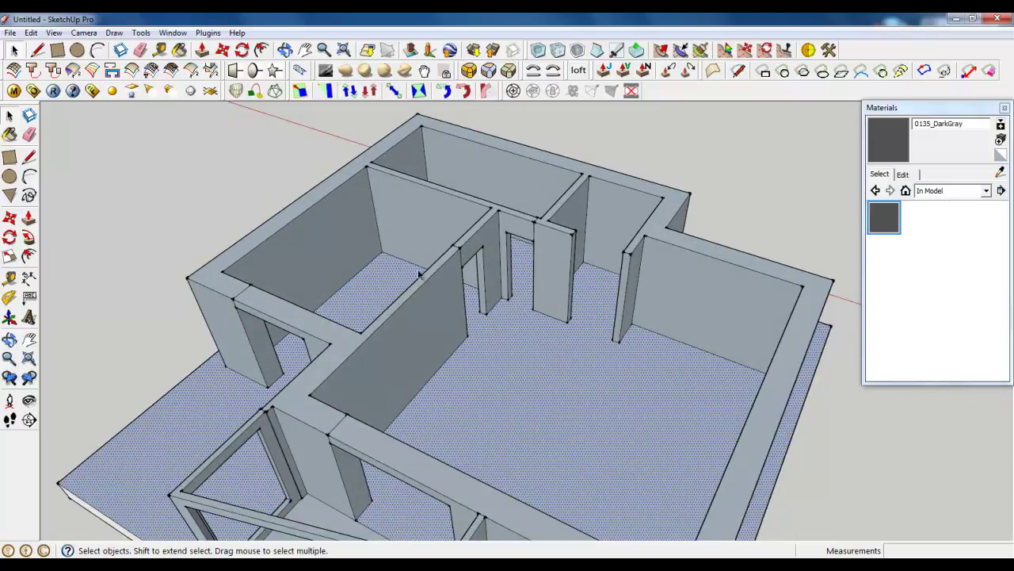
{"action": "left_click", "coordinate": [38, 50]}
{"action": "left_click", "coordinate": [408, 299]}
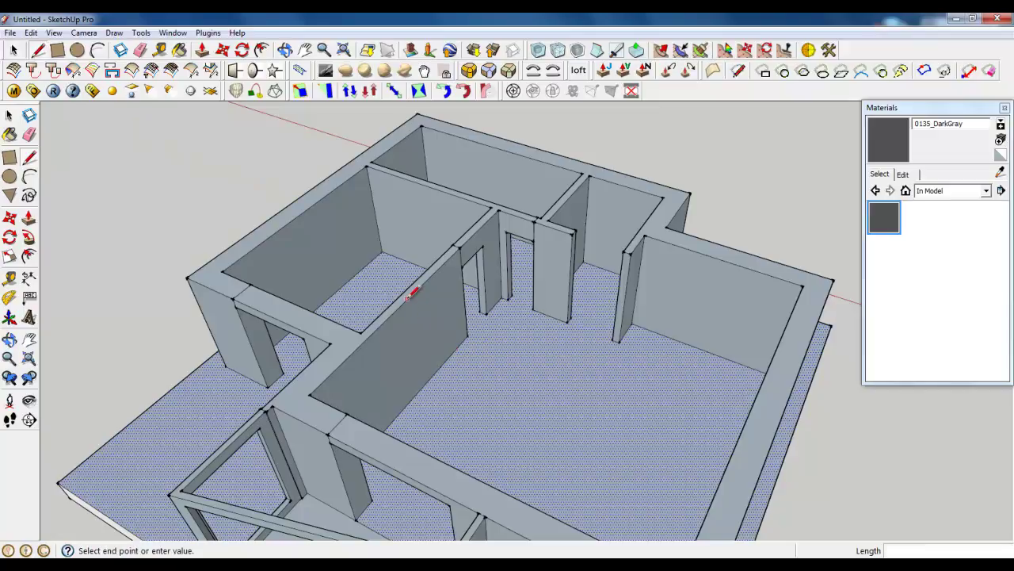
{"action": "left_click", "coordinate": [785, 331]}
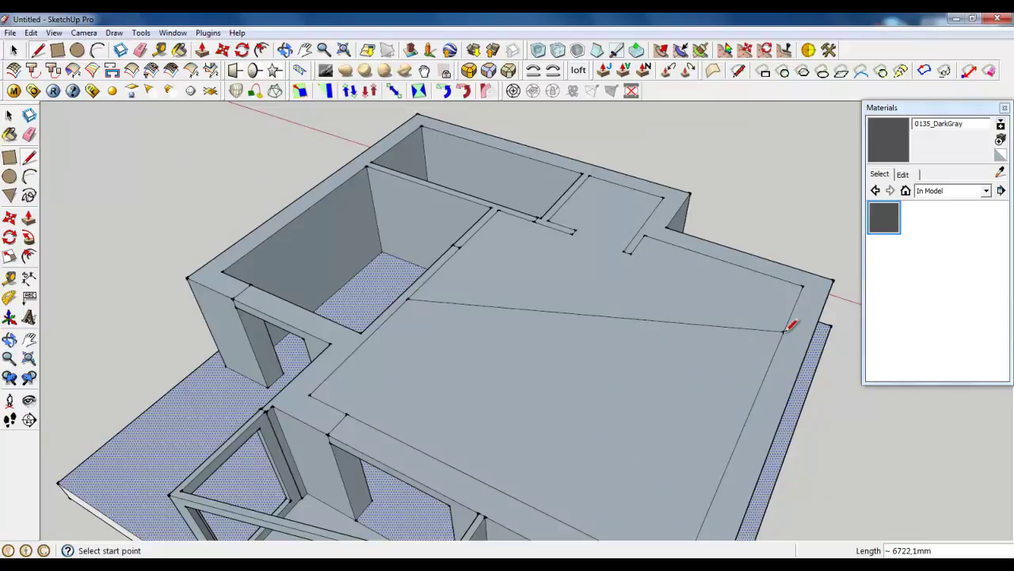
Step: Delete the line crossing the large room's ceiling, keeping the ceiling face
{"action": "left_click", "coordinate": [16, 50]}
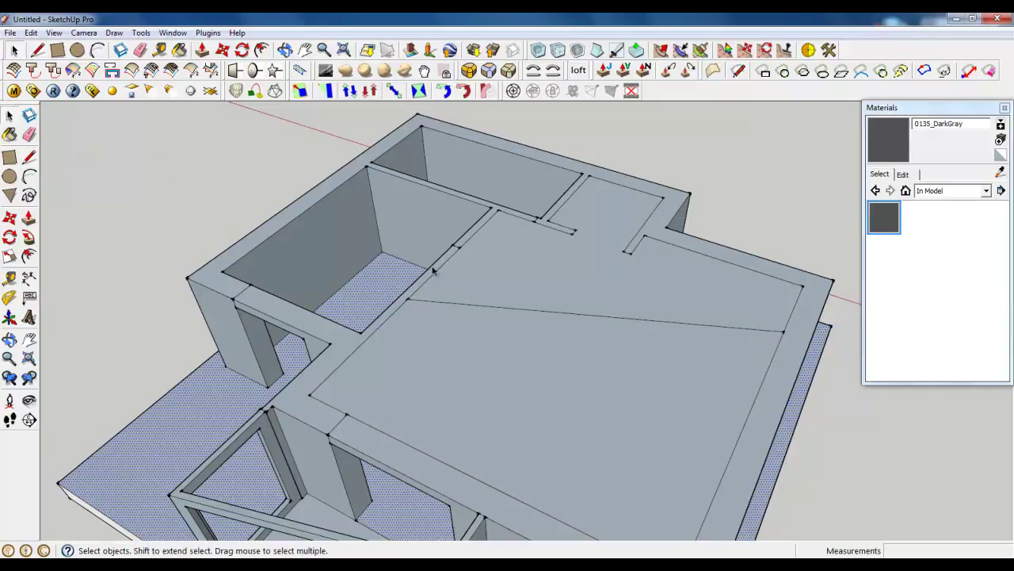
{"action": "left_click", "coordinate": [444, 308]}
{"action": "left_click", "coordinate": [438, 302]}
{"action": "key", "text": "Delete"}
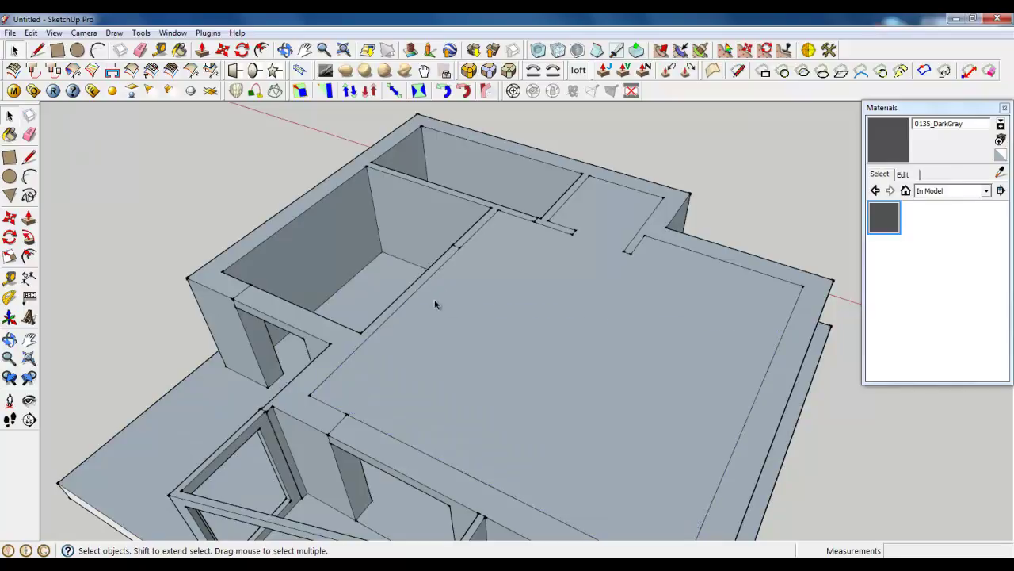
Step: Draw a line between opposite inner top edges of the adjacent smaller room's walls to cover it with a ceiling face
{"action": "left_click", "coordinate": [325, 195]}
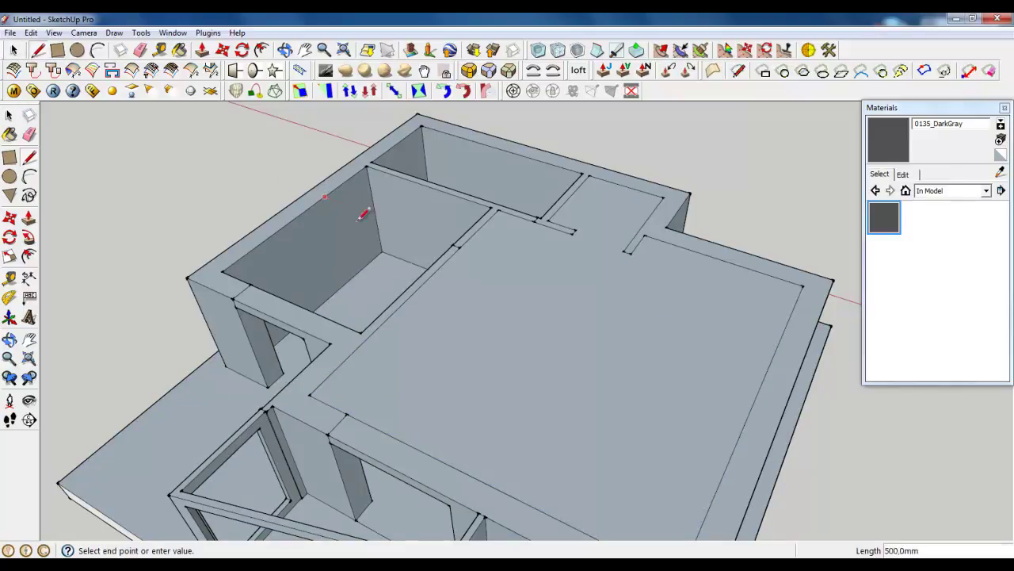
{"action": "left_click", "coordinate": [409, 285]}
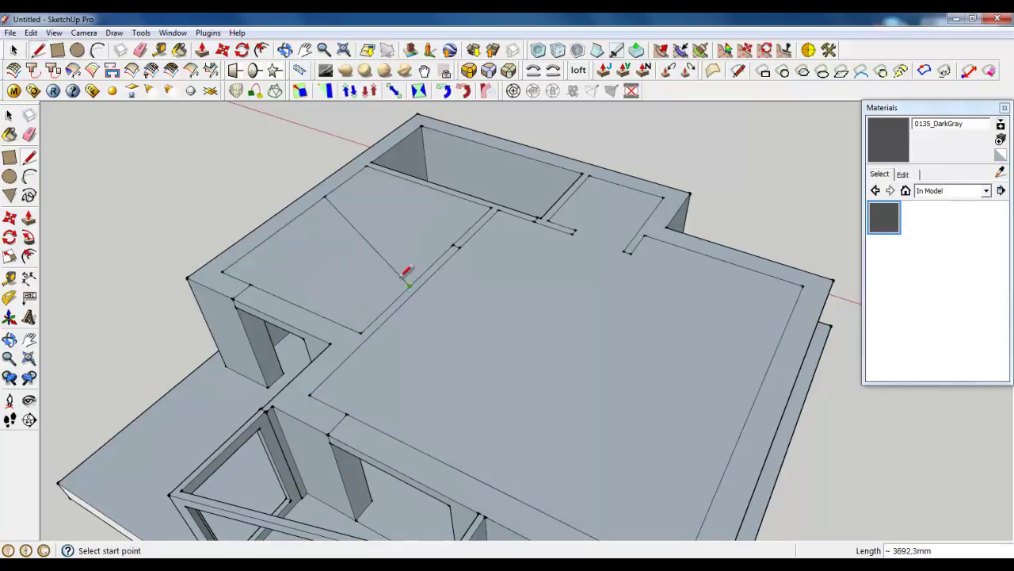
Step: Draw closing lines to form ceiling faces over the rear room and the balcony, and erase the leftover diagonals across the ceilings
{"action": "left_click", "coordinate": [450, 191]}
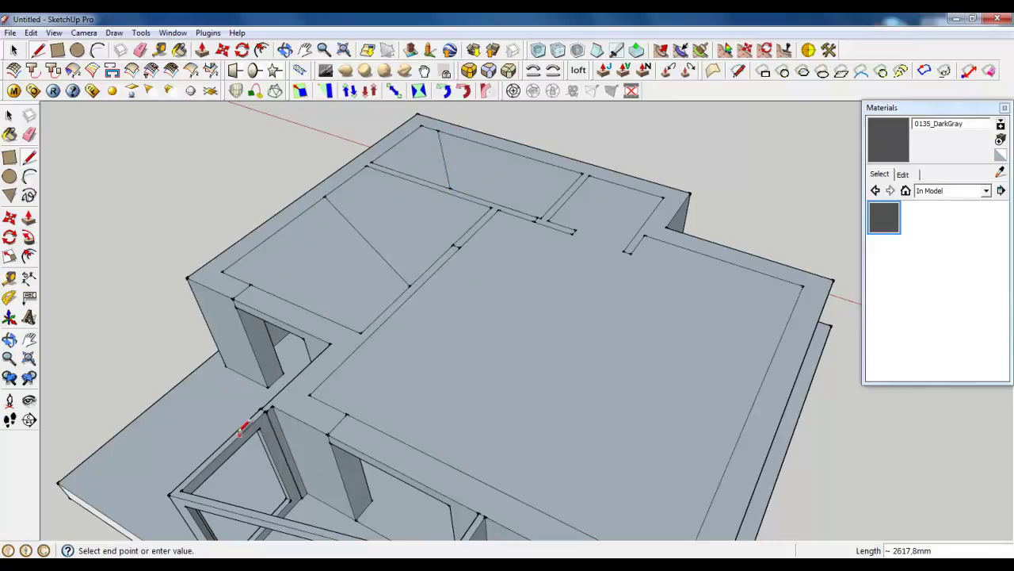
{"action": "left_click", "coordinate": [298, 418]}
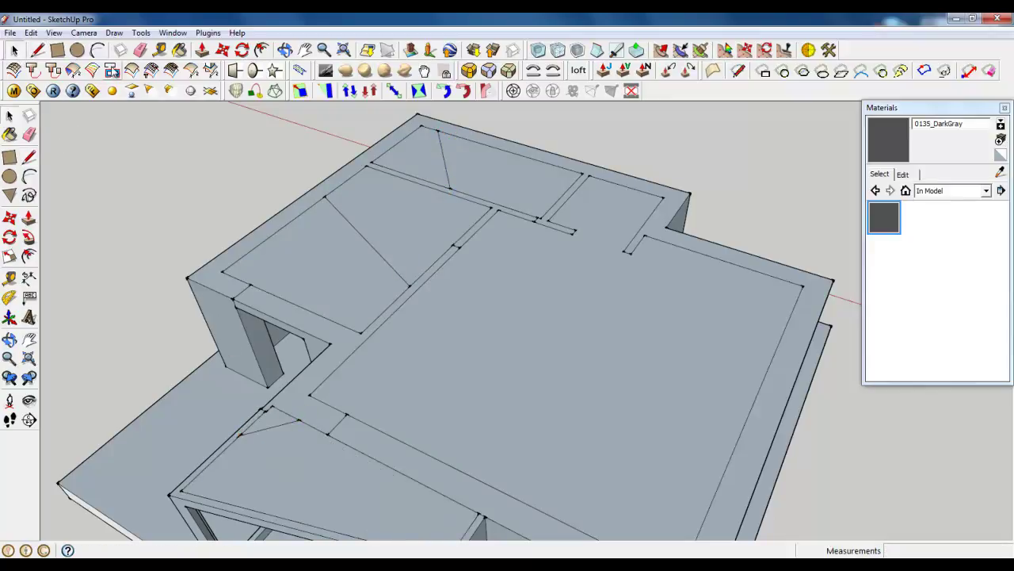
{"action": "left_click", "coordinate": [142, 50]}
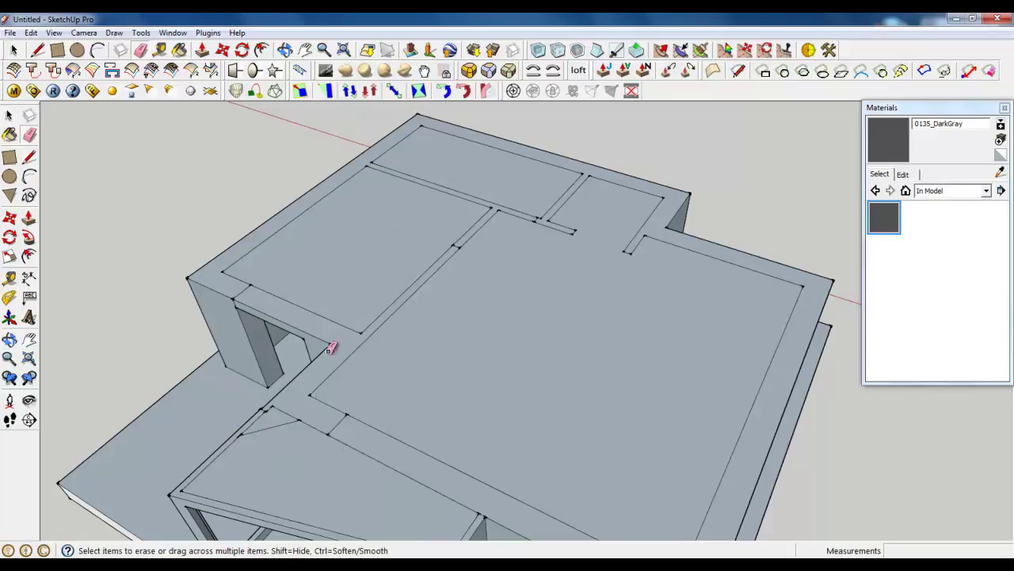
Step: Select the ceiling faces over all the rooms and the balcony and combine them into one group
{"action": "key", "text": "space"}
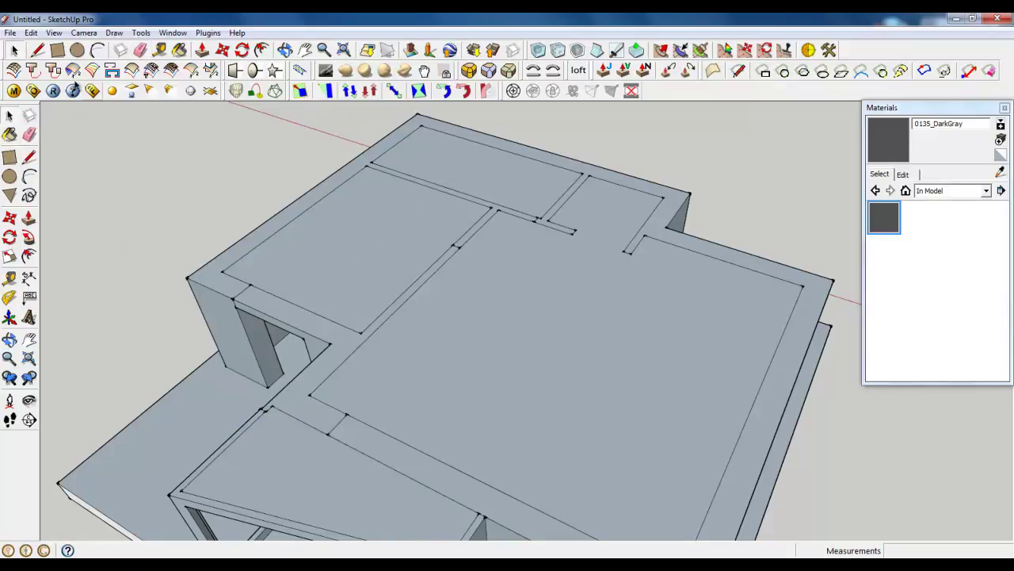
{"action": "left_click", "coordinate": [442, 161]}
{"action": "left_click", "coordinate": [412, 240], "text": "shift"}
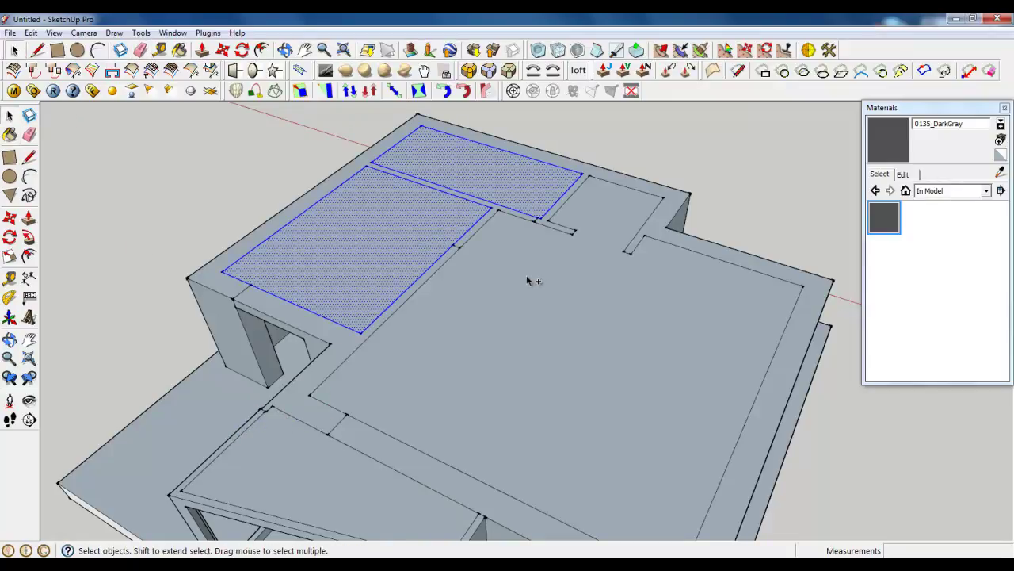
{"action": "left_click", "coordinate": [534, 283], "text": "shift"}
{"action": "scroll", "coordinate": [523, 302], "scroll_direction": "down", "scroll_amount": 3}
{"action": "scroll", "coordinate": [398, 385], "scroll_direction": "up", "scroll_amount": 5}
{"action": "left_click", "coordinate": [398, 384], "text": "shift"}
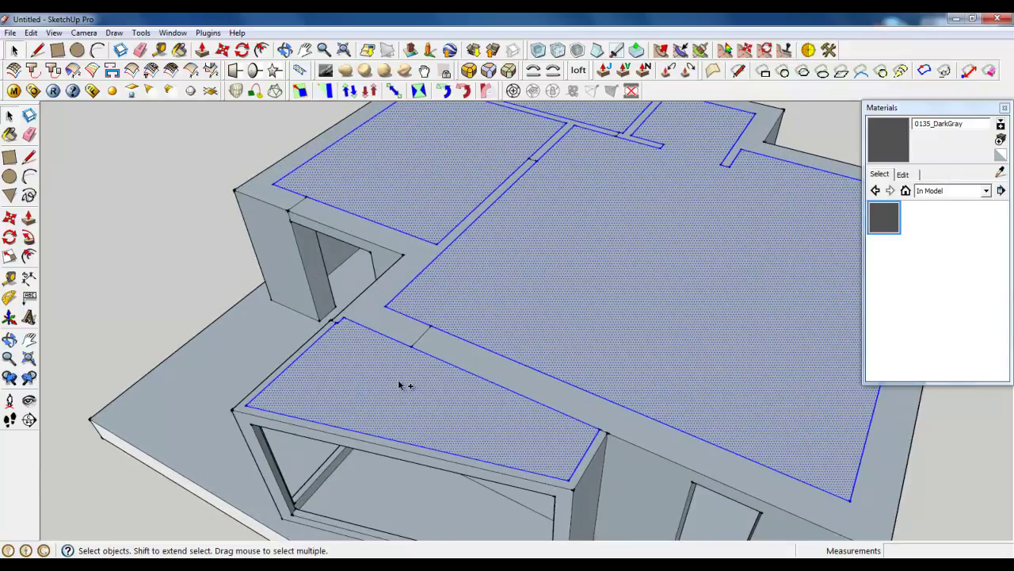
{"action": "right_click", "coordinate": [507, 288]}
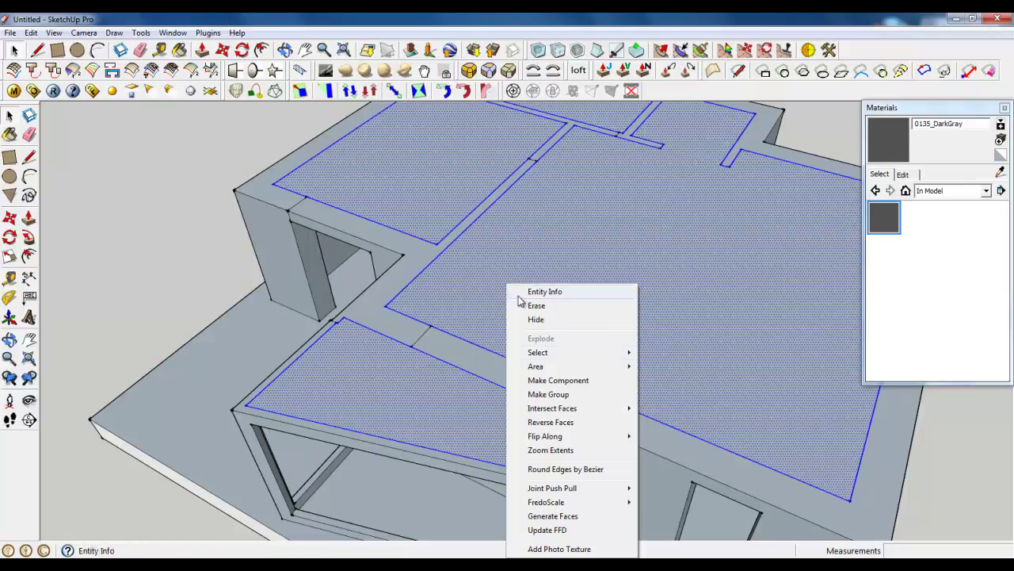
{"action": "left_click", "coordinate": [559, 394]}
Step: Open the ceiling group for editing and Push/Pull the rear room's ceiling face up 200 mm as a new solid
{"action": "scroll", "coordinate": [434, 344], "scroll_direction": "down", "scroll_amount": 3}
{"action": "scroll", "coordinate": [434, 341], "scroll_direction": "down", "scroll_amount": 1}
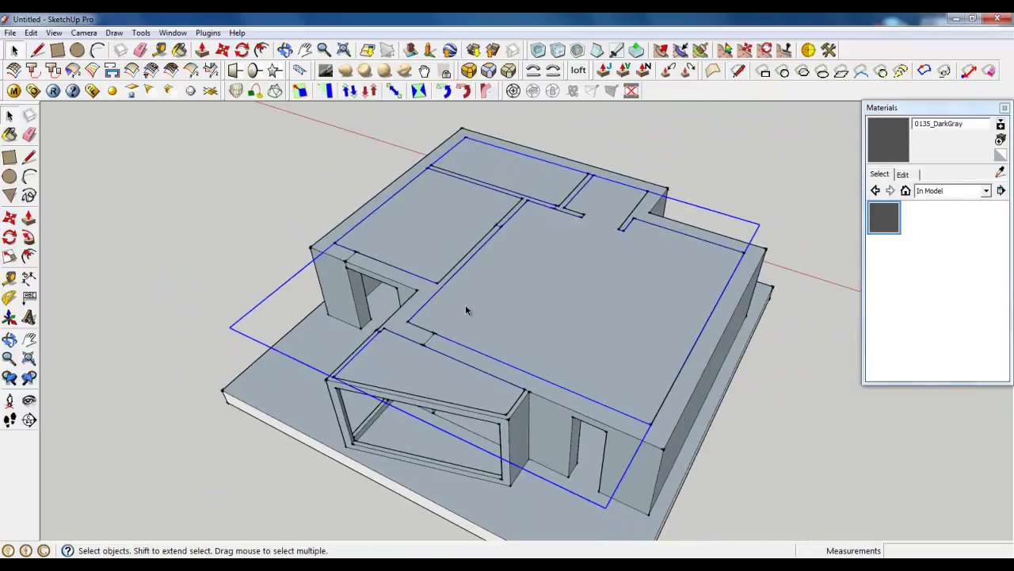
{"action": "double_click", "coordinate": [466, 305]}
{"action": "scroll", "coordinate": [467, 306], "scroll_direction": "up", "scroll_amount": 4}
{"action": "left_click", "coordinate": [469, 307]}
{"action": "left_click", "coordinate": [505, 137]}
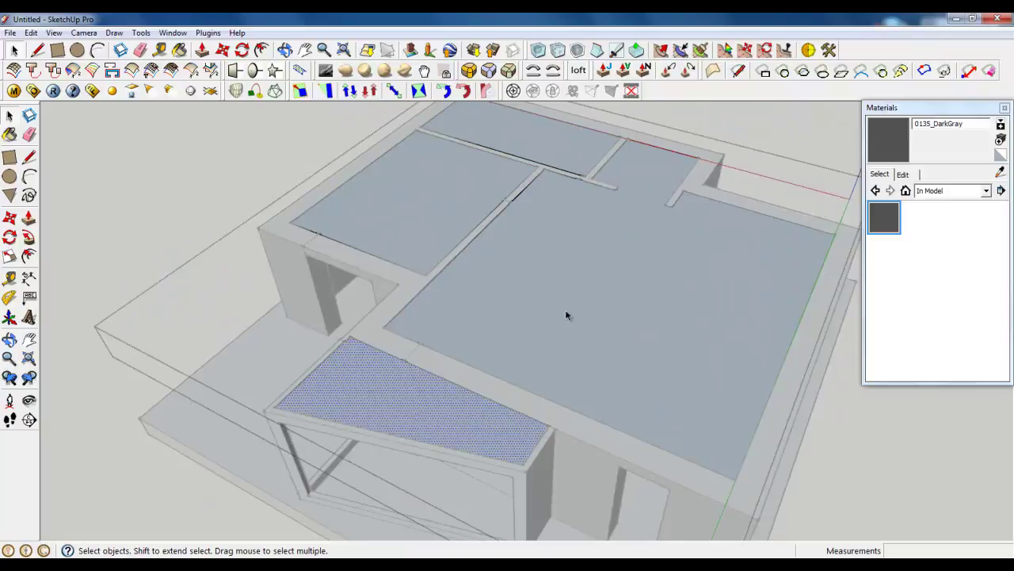
{"action": "left_click", "coordinate": [565, 317]}
{"action": "left_click", "coordinate": [509, 140]}
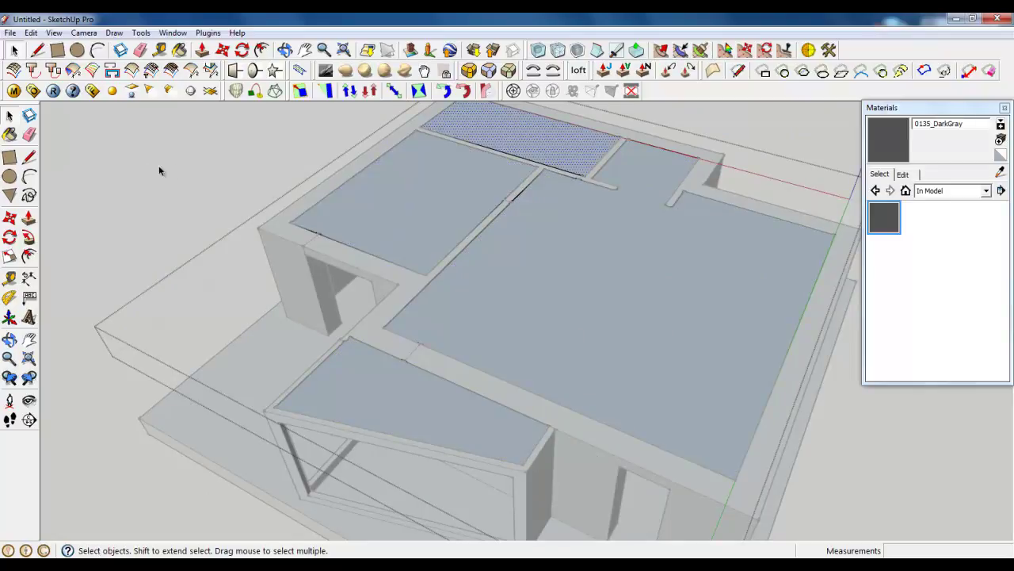
{"action": "left_click", "coordinate": [202, 50]}
{"action": "scroll", "coordinate": [396, 313], "scroll_direction": "down", "scroll_amount": 3}
{"action": "middle_click_drag", "start_coordinate": [404, 317], "coordinate": [401, 245]}
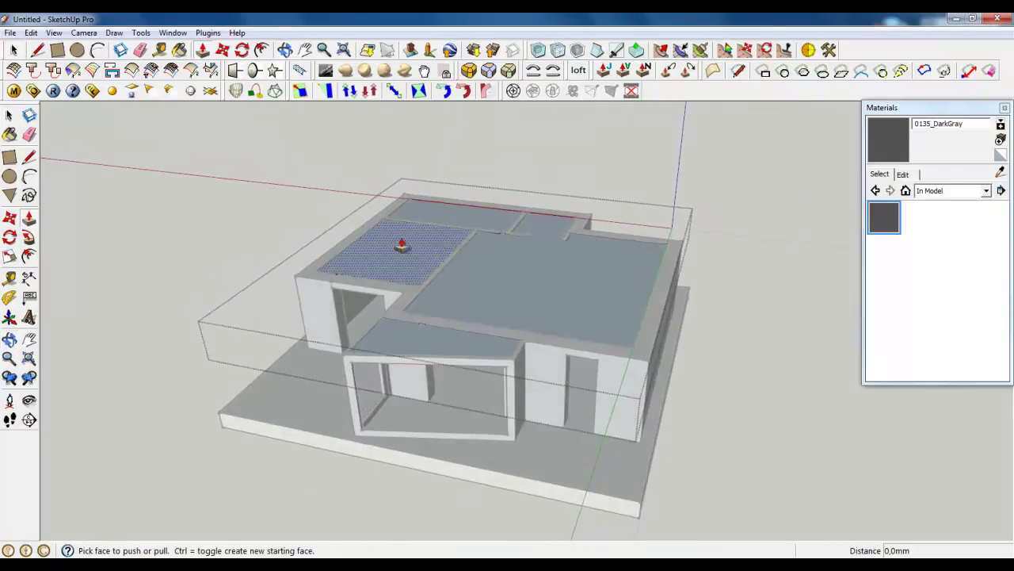
{"action": "scroll", "coordinate": [393, 251], "scroll_direction": "up", "scroll_amount": 3}
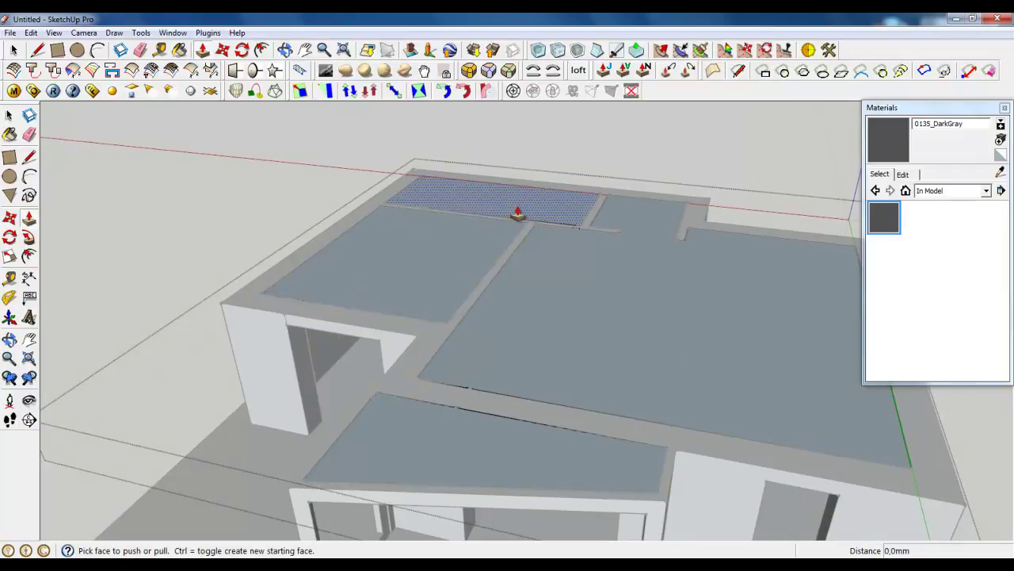
{"action": "left_click_drag", "start_coordinate": [519, 212], "coordinate": [522, 175]}
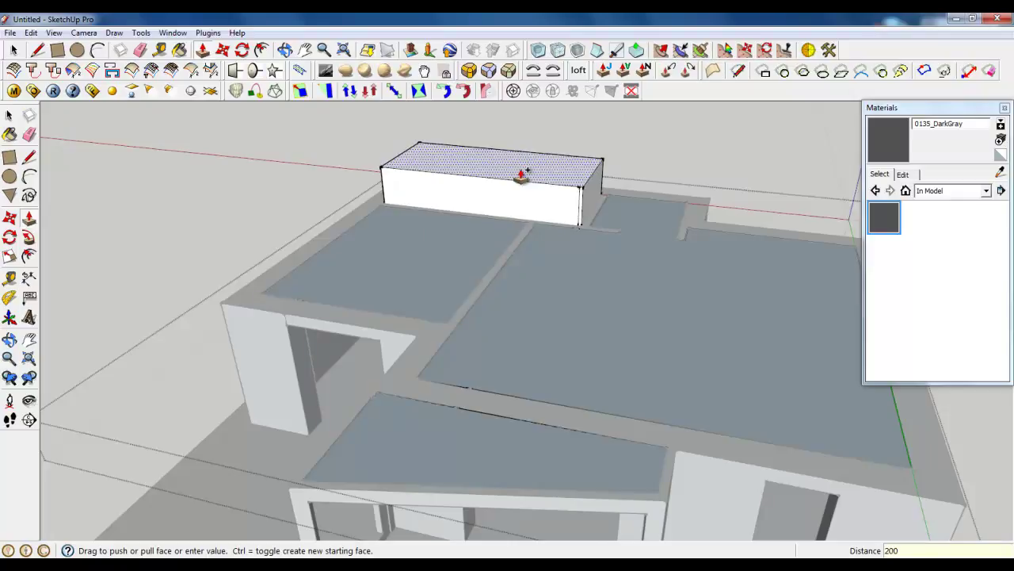
{"action": "key", "text": "Return"}
Step: Extrude the adjacent room, large room and balcony ceiling faces up by the same 200 mm
{"action": "double_click", "coordinate": [502, 227]}
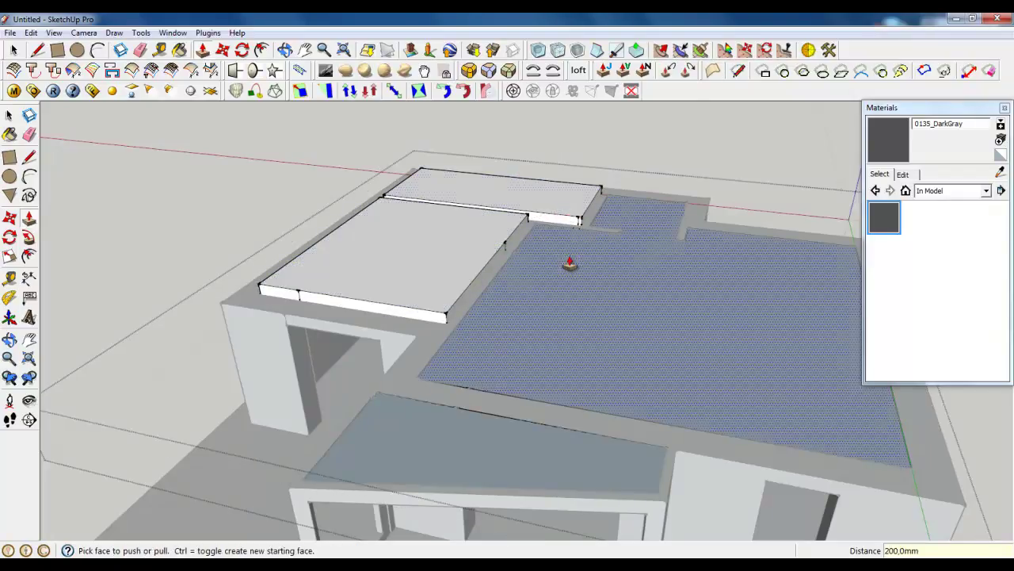
{"action": "double_click", "coordinate": [544, 253]}
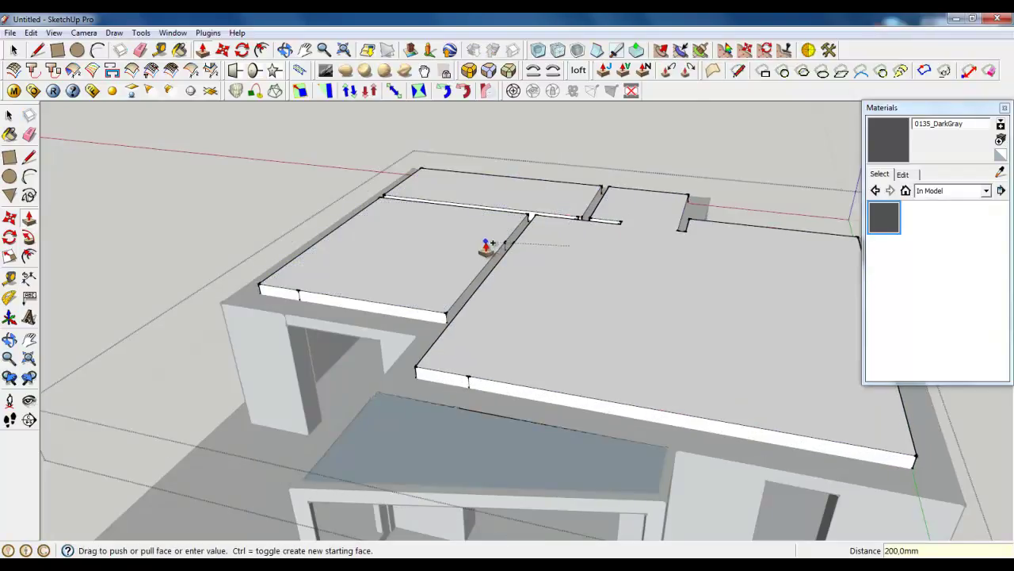
{"action": "double_click", "coordinate": [444, 437]}
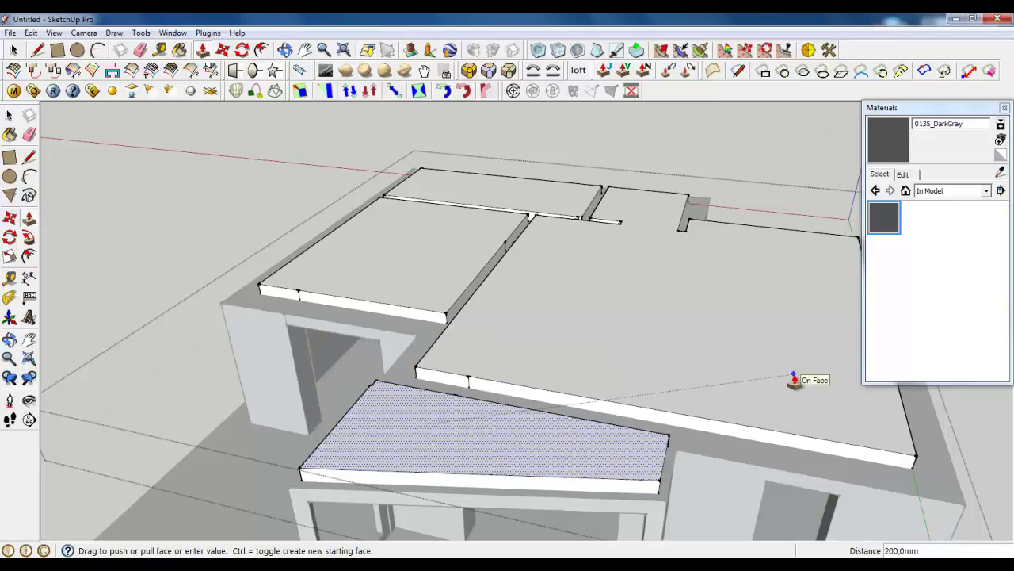
{"action": "middle_click_drag", "start_coordinate": [793, 380], "coordinate": [690, 249]}
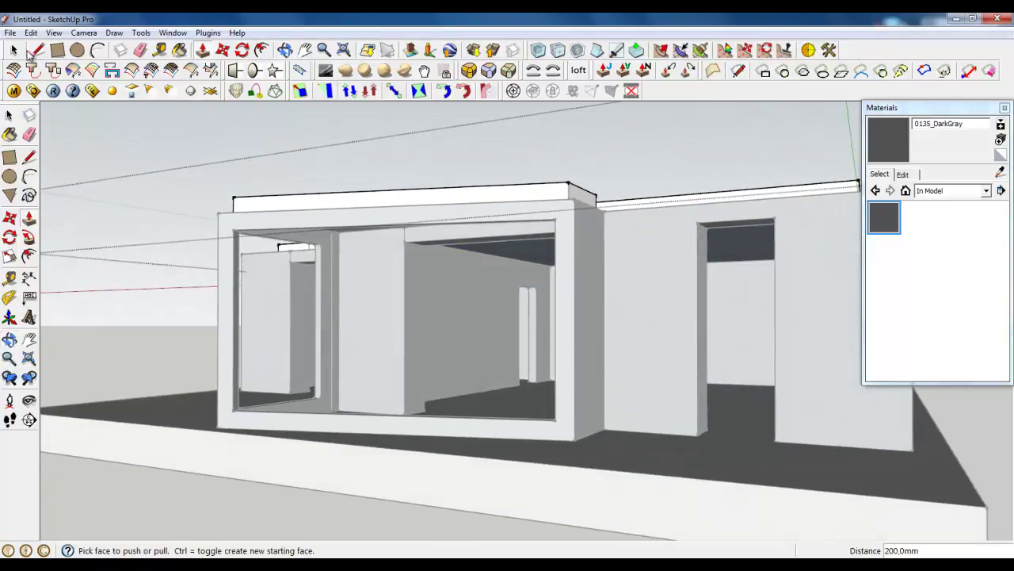
{"action": "left_click", "coordinate": [13, 50]}
Step: Outside the ceiling group, raise the wall top over the front opening and between the two rooms 200 mm, flush with the ceiling slab
{"action": "middle_click_drag", "start_coordinate": [175, 222], "coordinate": [511, 325]}
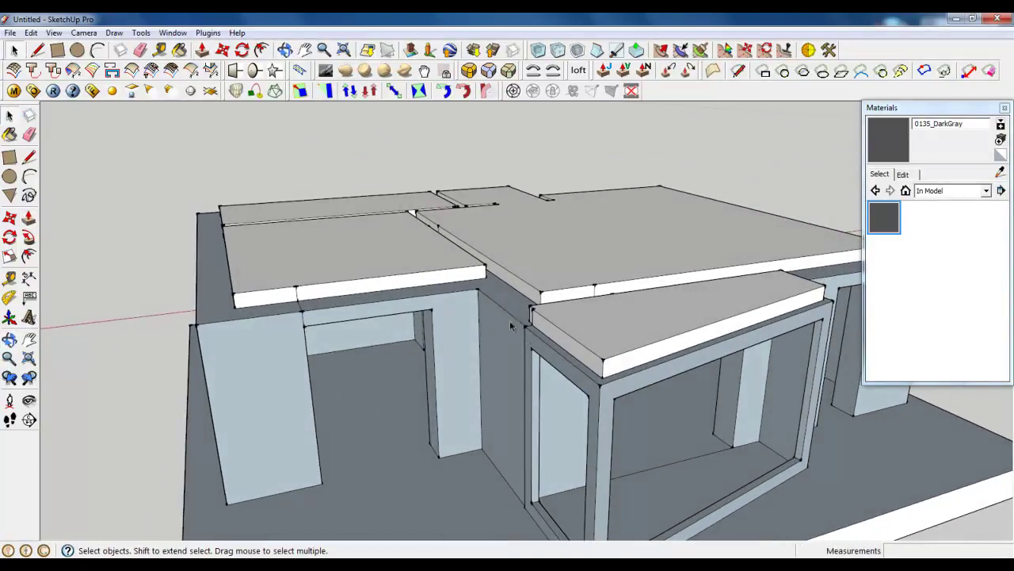
{"action": "left_click", "coordinate": [202, 50]}
{"action": "scroll", "coordinate": [489, 286], "scroll_direction": "up", "scroll_amount": 3}
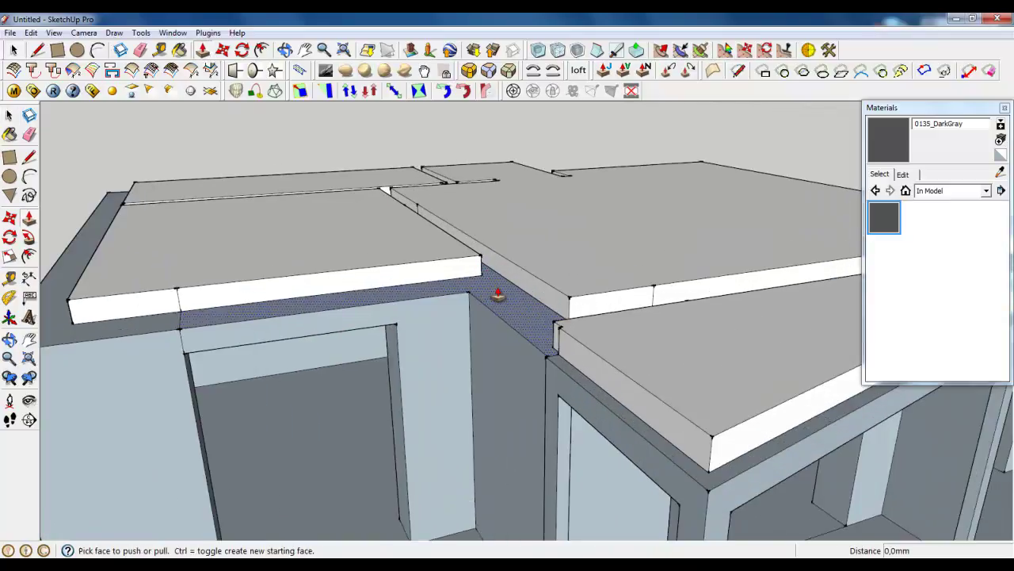
{"action": "left_click", "coordinate": [494, 288]}
{"action": "left_click", "coordinate": [524, 274]}
{"action": "scroll", "coordinate": [539, 281], "scroll_direction": "down", "scroll_amount": 3}
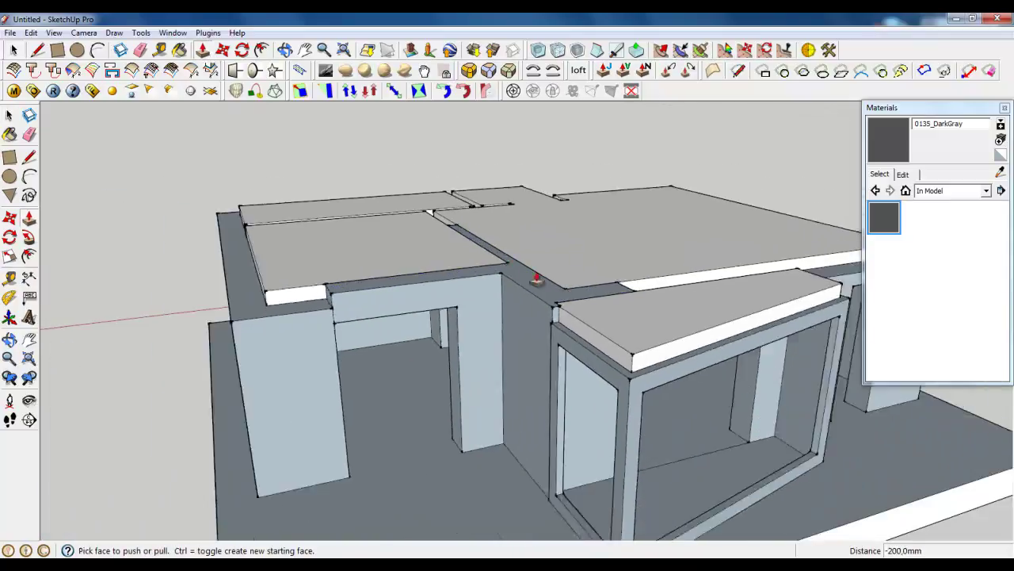
Step: Raise the remaining outer wall tops around the apartment 200 mm, level with the adjoining raised wall section
{"action": "middle_click_drag", "start_coordinate": [539, 281], "coordinate": [413, 373]}
{"action": "left_click", "coordinate": [406, 404]}
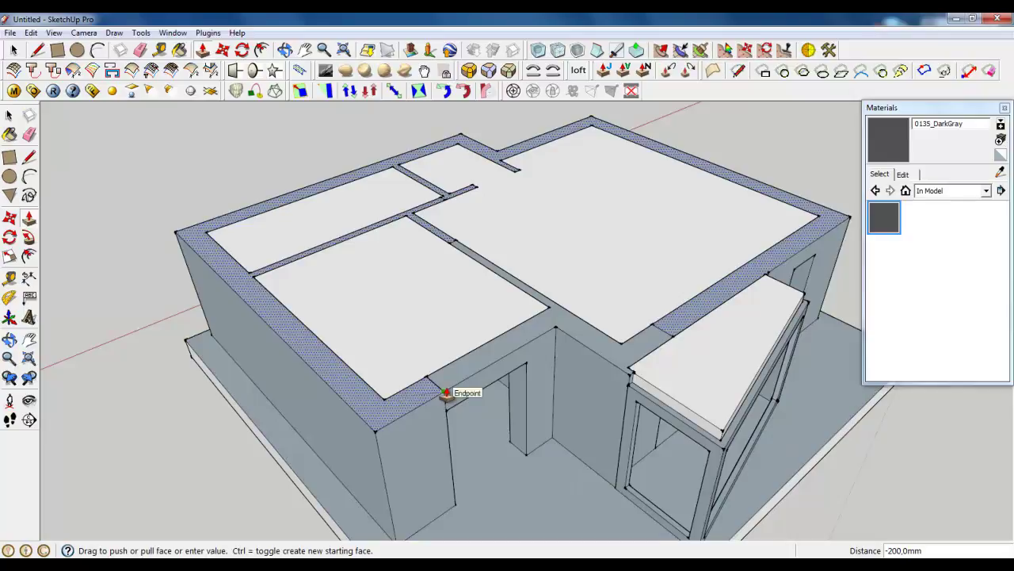
{"action": "left_click", "coordinate": [446, 391]}
Step: Raise the top face of the balcony window frame 200 mm so it is flush with the balcony's ceiling slab
{"action": "scroll", "coordinate": [440, 385], "scroll_direction": "down", "scroll_amount": 3}
{"action": "middle_click_drag", "start_coordinate": [502, 344], "coordinate": [485, 356]}
{"action": "scroll", "coordinate": [553, 358], "scroll_direction": "up", "scroll_amount": 3}
{"action": "middle_click_drag", "start_coordinate": [657, 346], "coordinate": [630, 357]}
{"action": "scroll", "coordinate": [607, 312], "scroll_direction": "up", "scroll_amount": 3}
{"action": "left_click", "coordinate": [641, 365]}
{"action": "scroll", "coordinate": [638, 357], "scroll_direction": "down", "scroll_amount": 5}
{"action": "middle_click_drag", "start_coordinate": [346, 305], "coordinate": [417, 220]}
{"action": "scroll", "coordinate": [558, 293], "scroll_direction": "down", "scroll_amount": 4}
{"action": "scroll", "coordinate": [448, 294], "scroll_direction": "up", "scroll_amount": 3}
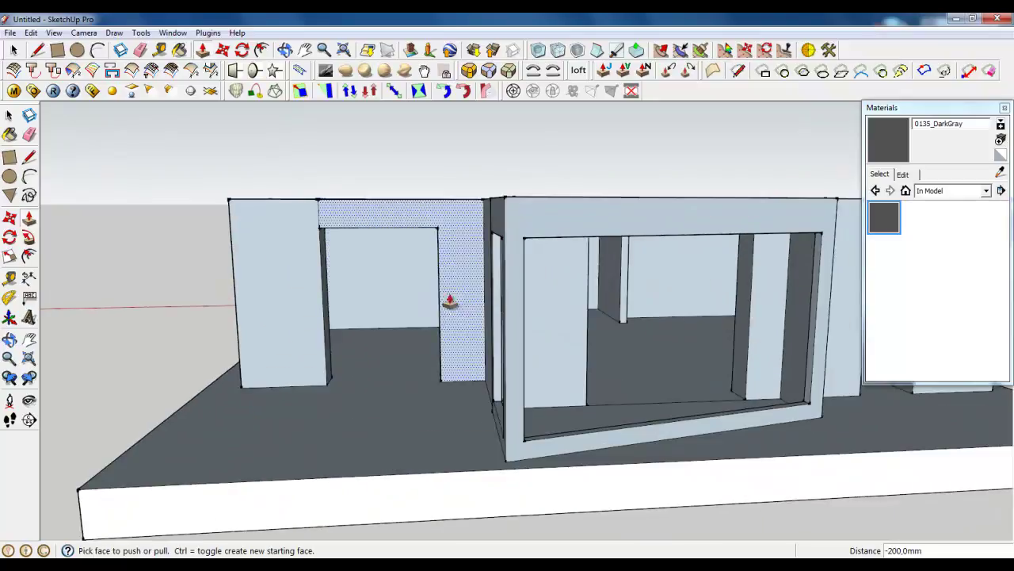
{"action": "middle_click_drag", "start_coordinate": [449, 294], "coordinate": [545, 346]}
{"action": "scroll", "coordinate": [562, 327], "scroll_direction": "down", "scroll_amount": 3}
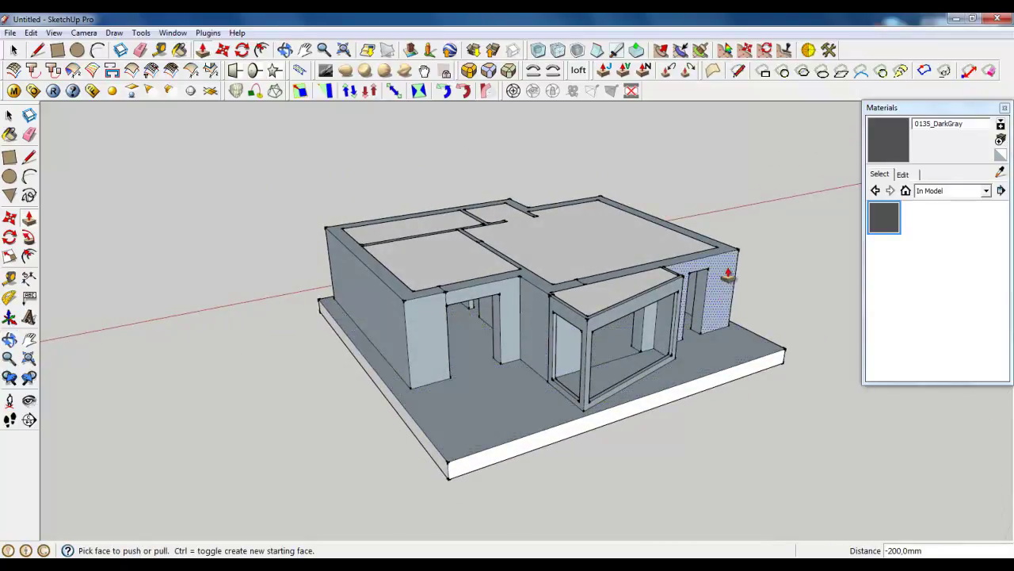